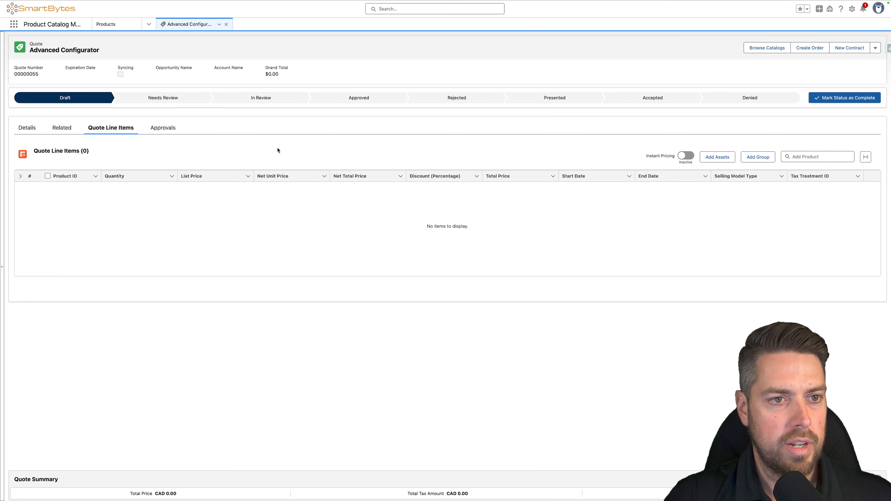
- Examine the component groups in the Advanced Delivery Robot Bundle's structure, expanding the Mobility Options and Manipulation Options groups
left_click(150, 7)
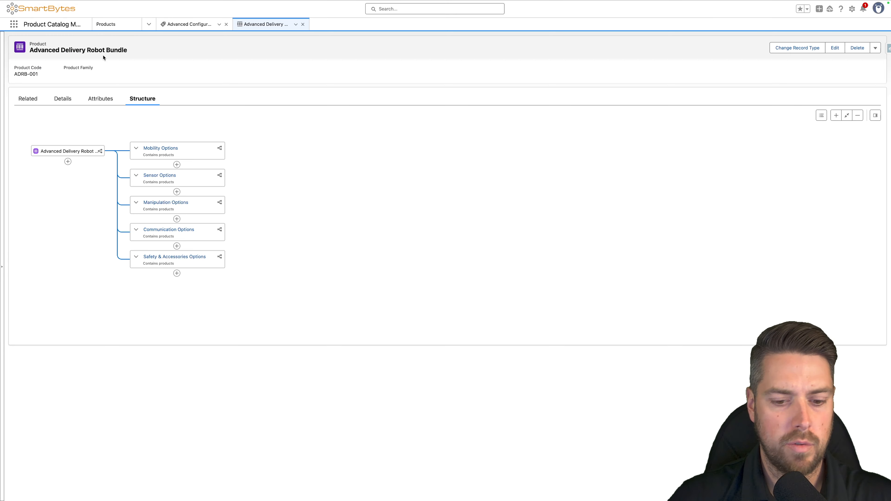
key("super+equal")
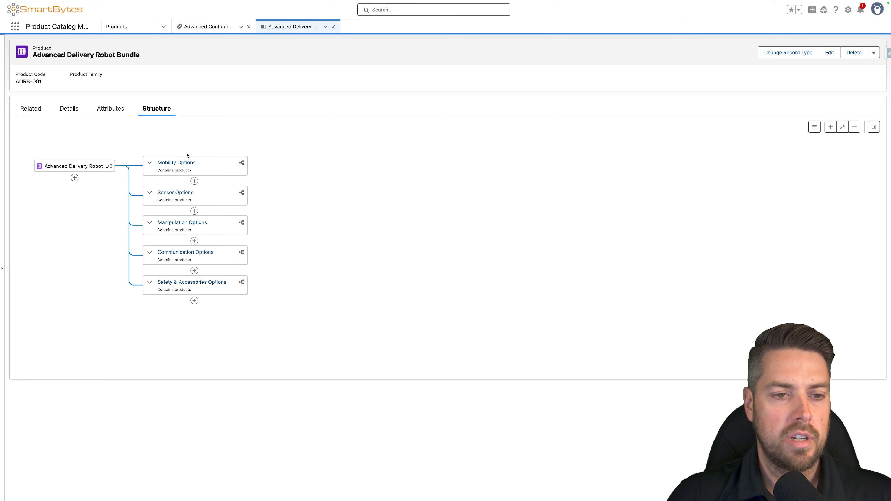
left_click(206, 173)
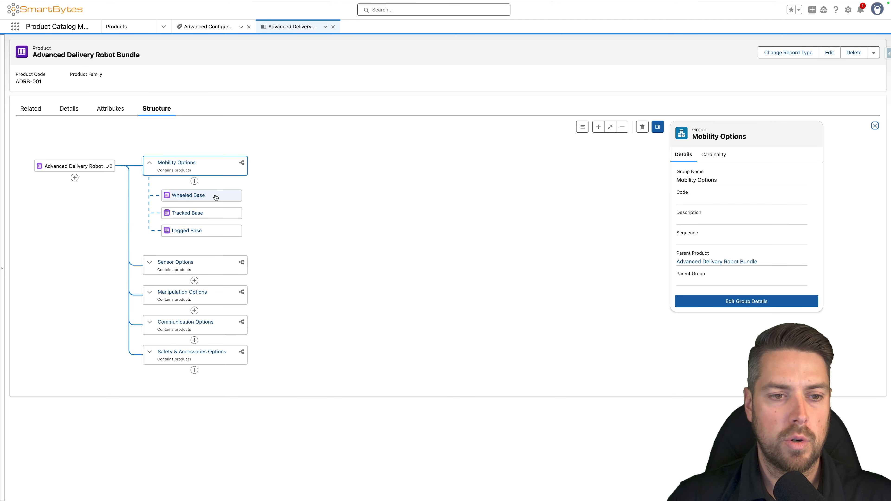
left_click(221, 272)
left_click(211, 285)
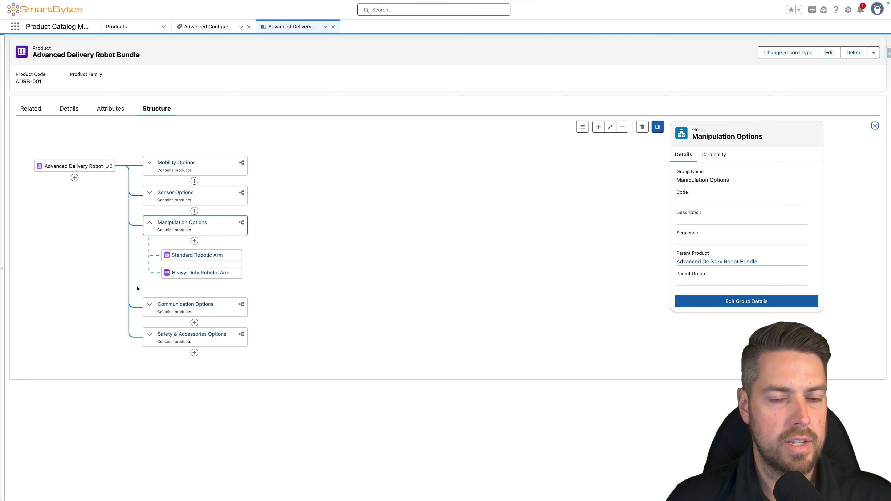
- View the full list of inherited attributes of the Advanced Delivery Robot Bundle
left_click(117, 112)
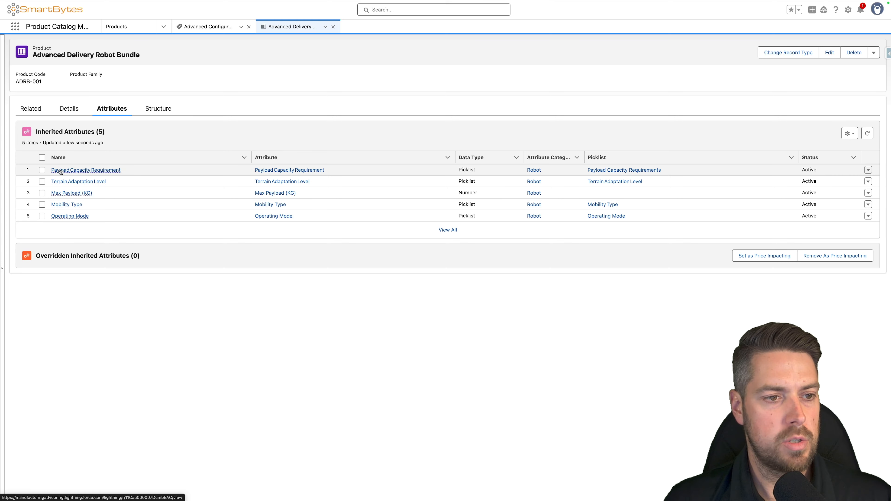
left_click(212, 232)
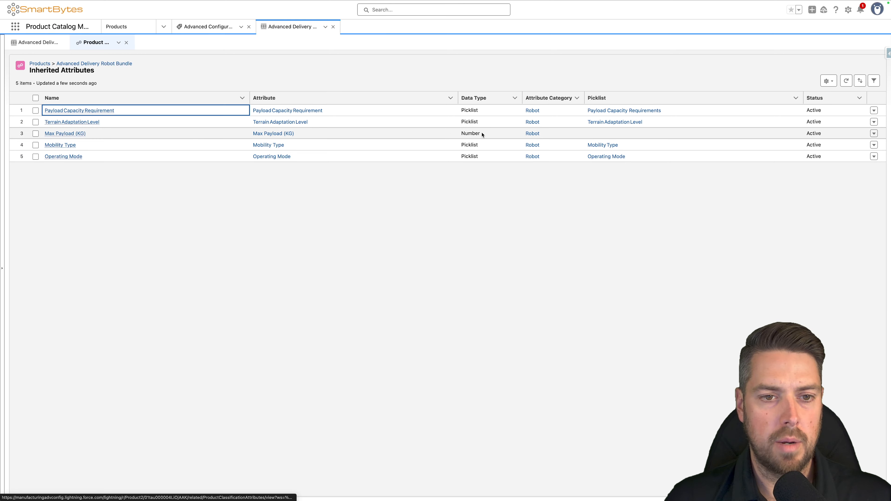
left_click(200, 133)
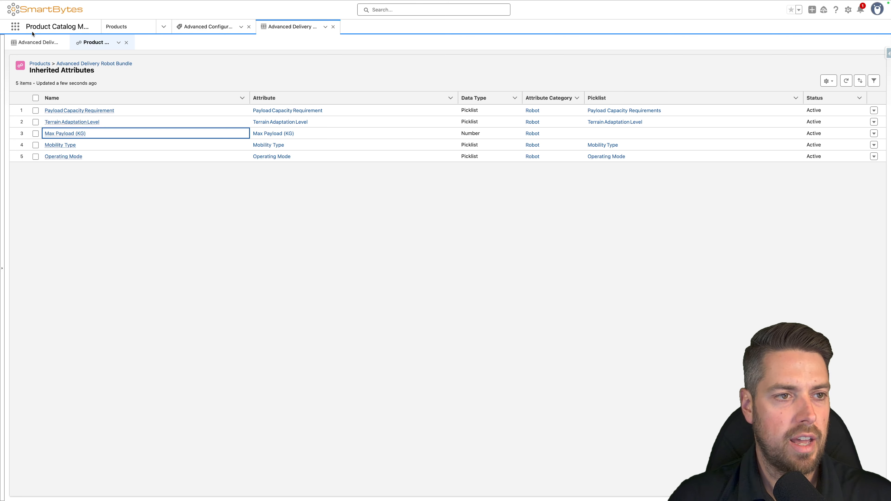
- Search the available apps and items for "constraint" and open the Constraints list
left_click(15, 26)
type("c")
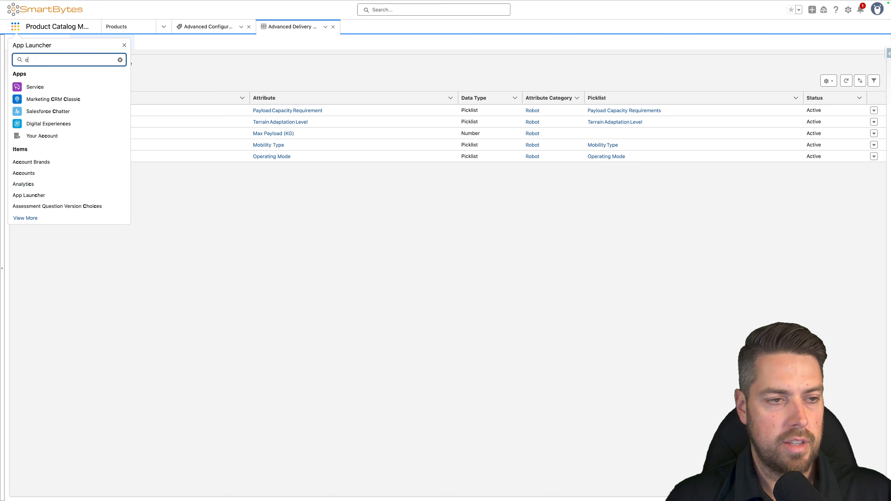
type("onstraint")
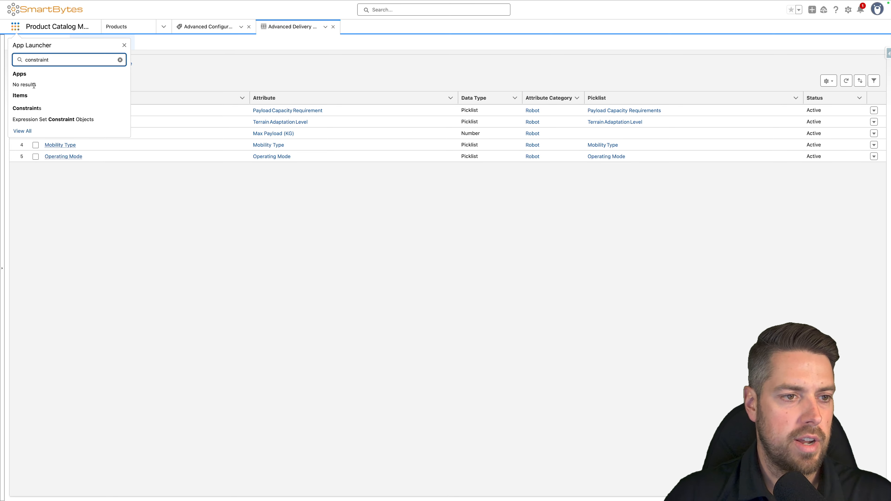
left_click(28, 108)
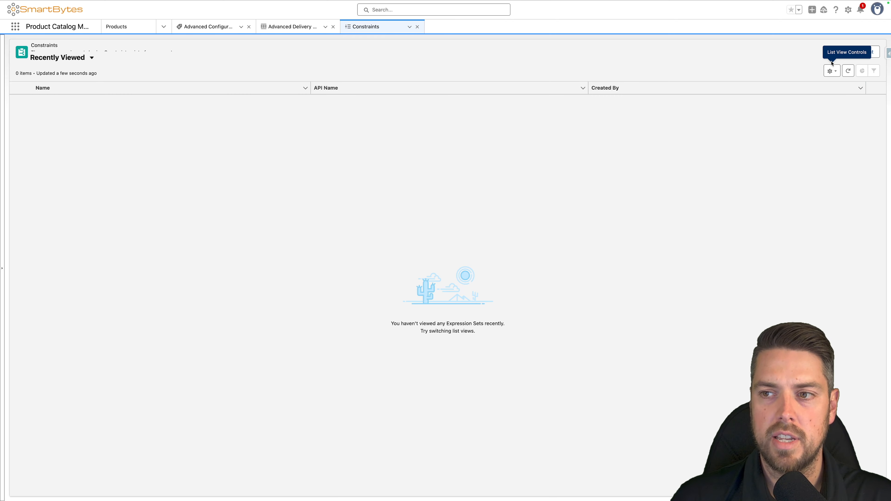
- Start a new constraint with both the name and API name RobotCML
left_click(869, 55)
left_click(359, 230)
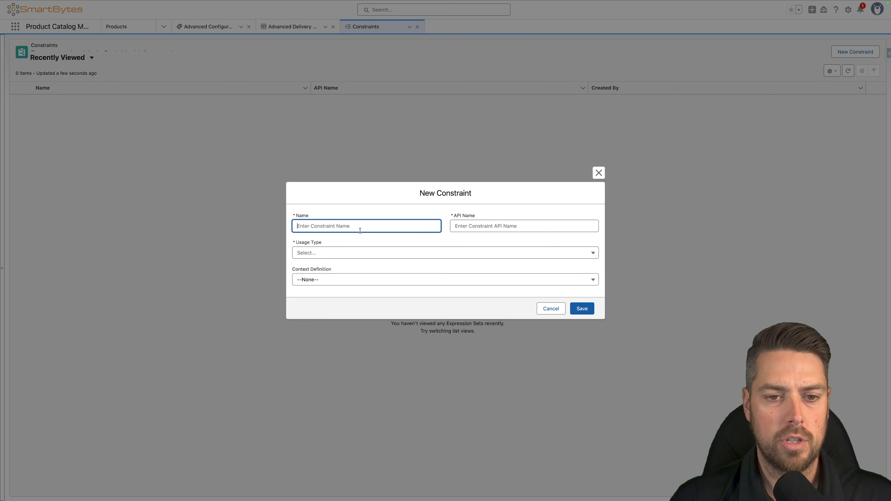
type("RobotoCML")
key("Tab")
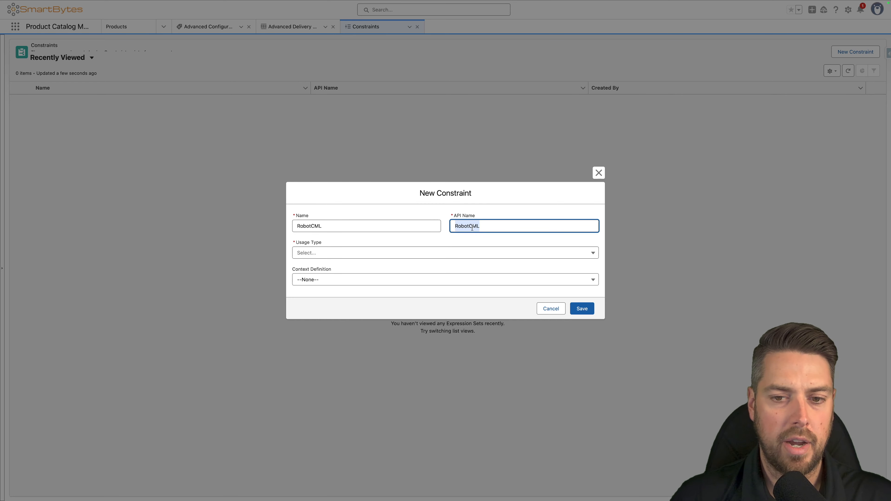
- Set the new constraint's usage type to Constraint and its context definition to PricingTransactionCD1, and save it
left_click(340, 251)
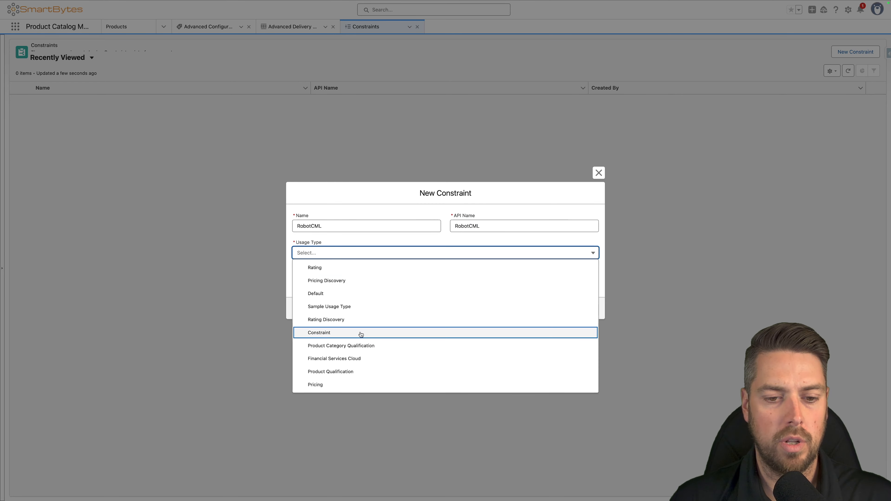
left_click(336, 333)
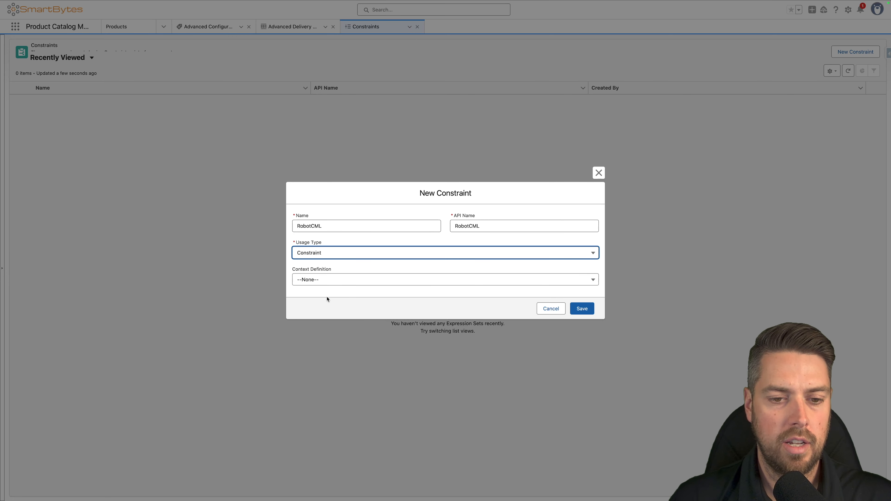
left_click(328, 282)
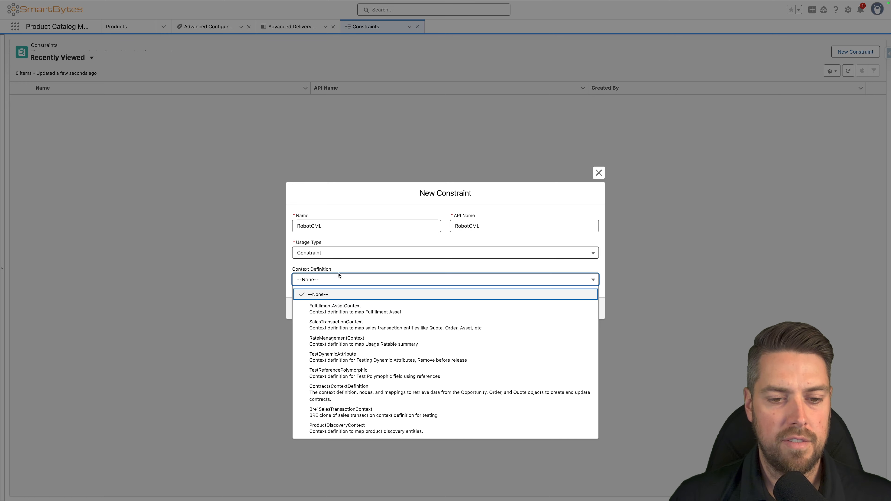
scroll(337, 368, "down", 10)
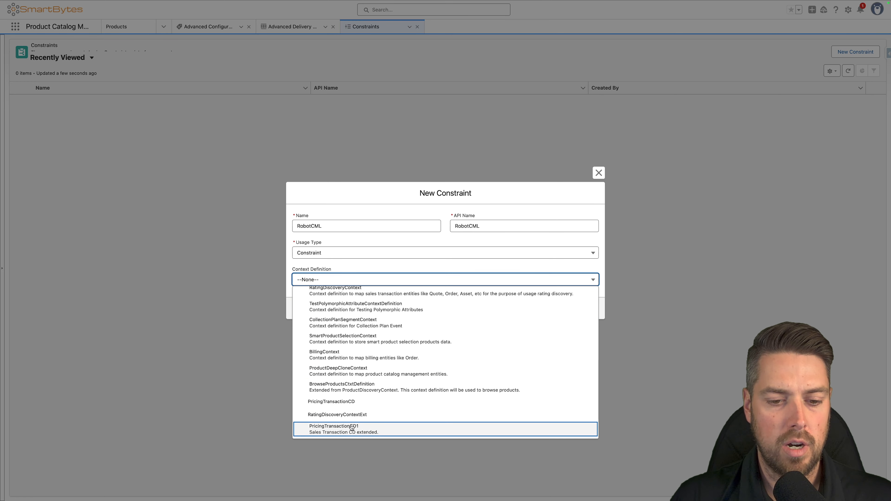
left_click(334, 433)
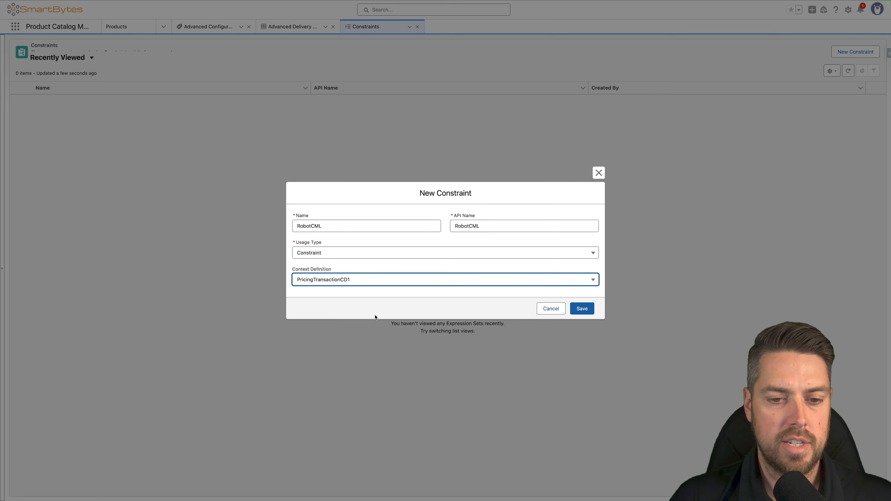
left_click(585, 310)
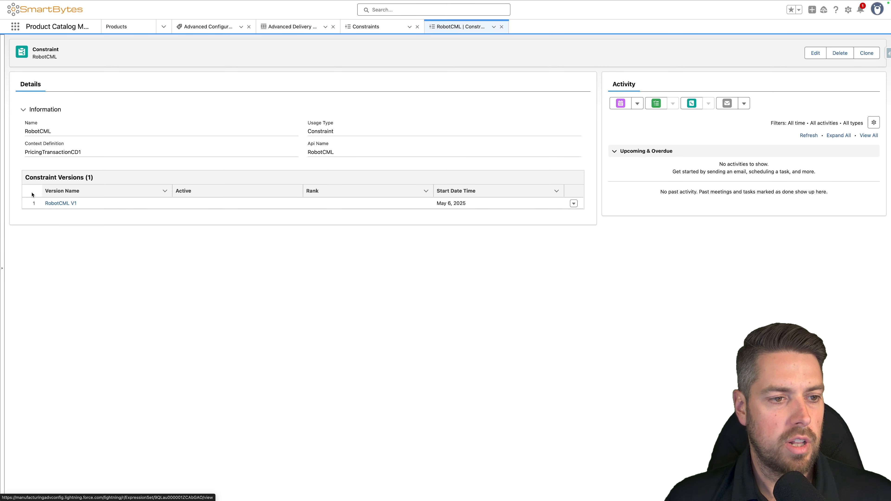
- Open the RobotCML V1 version in Constraint Builder and create a type named RobotBundle without a parent type
left_click(64, 204)
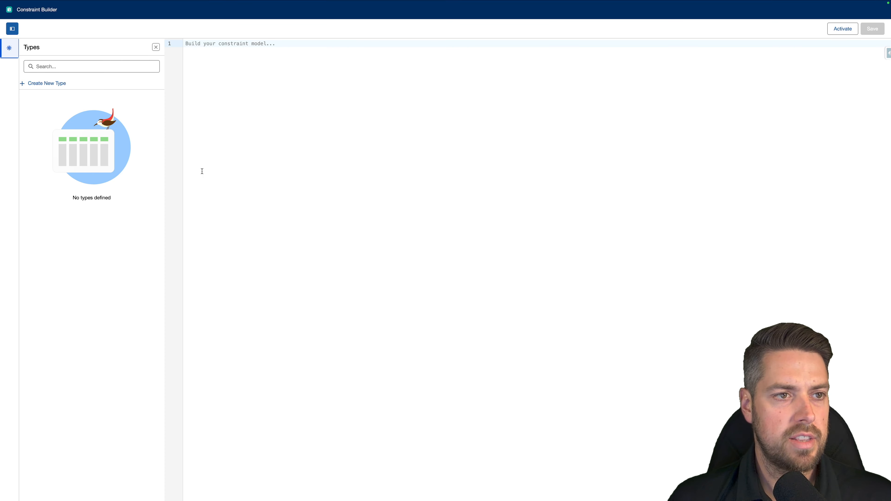
left_click(232, 53)
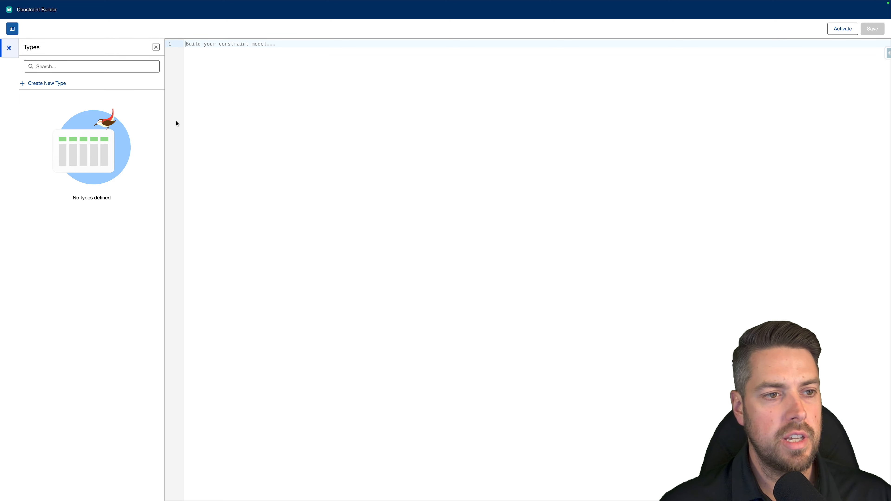
left_click(49, 84)
left_click(351, 235)
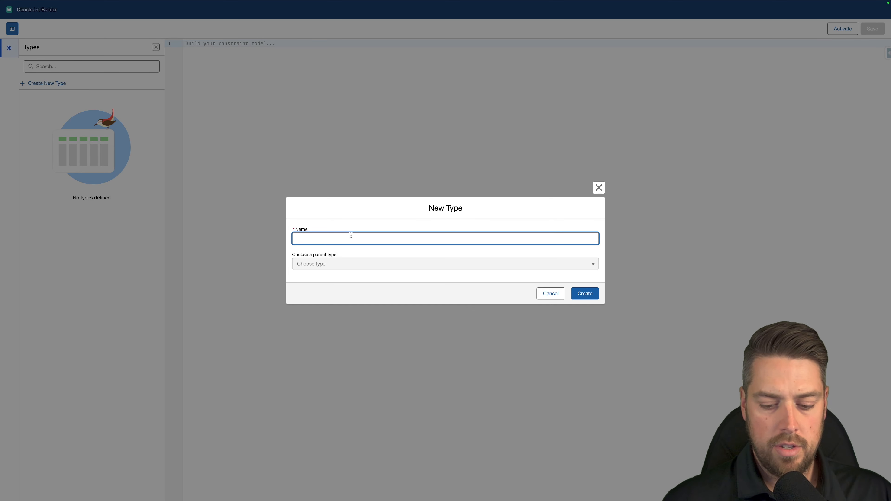
type("RobotBundle")
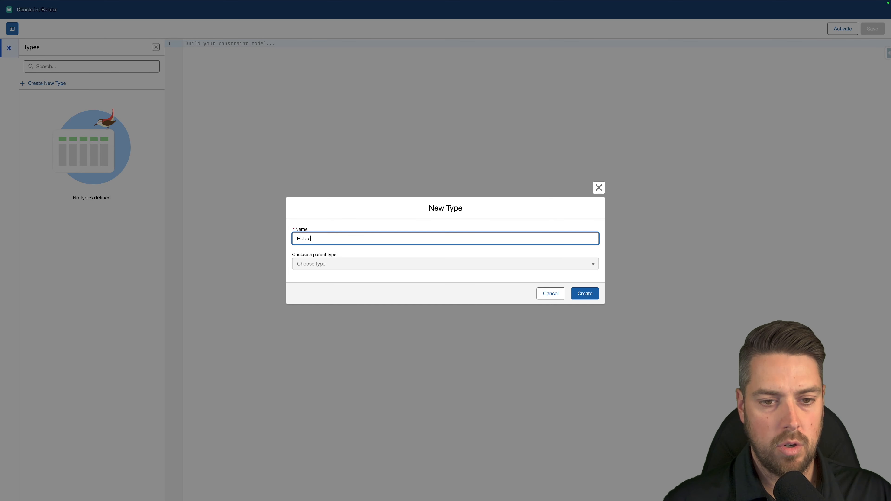
left_click(582, 295)
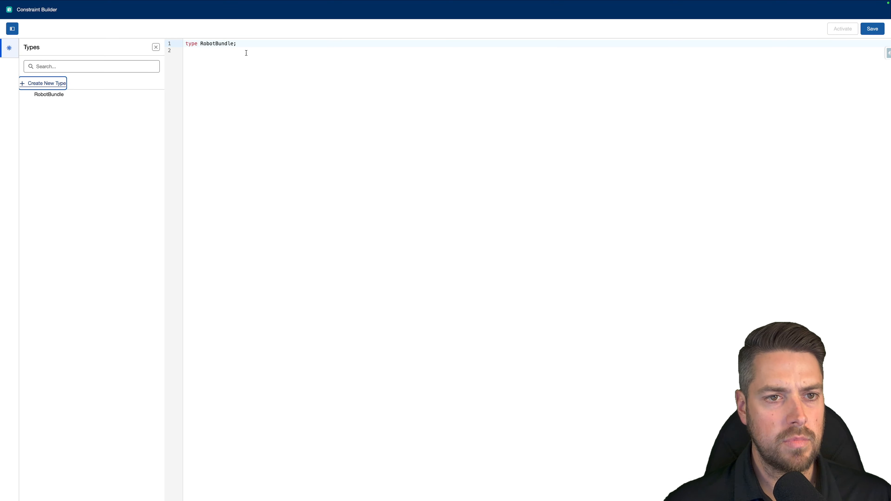
left_click_drag(253, 41, 178, 40)
left_click(316, 44)
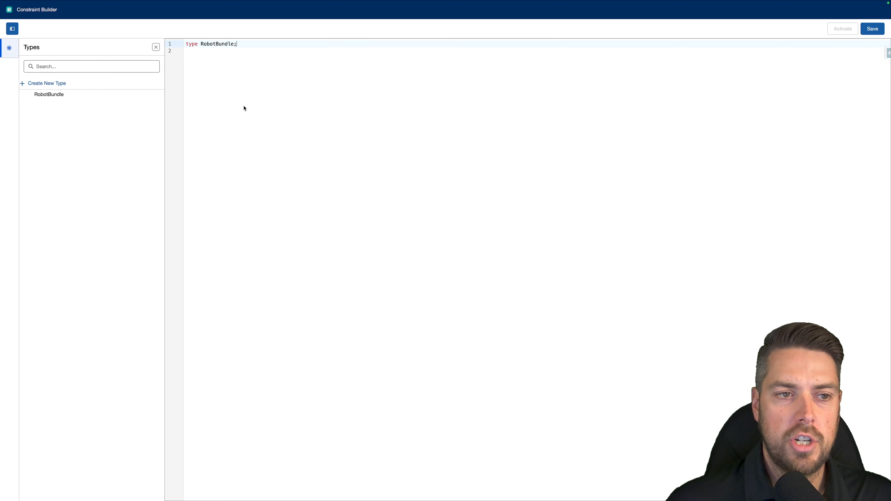
left_click(256, 45)
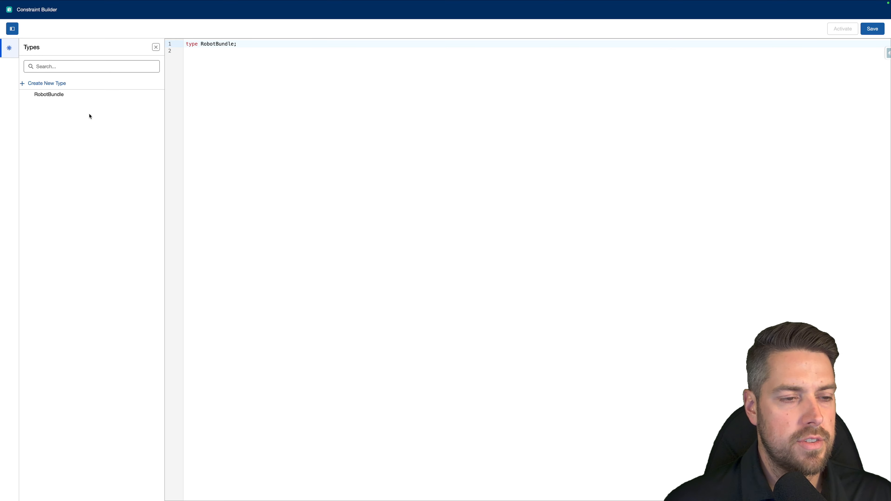
- Start defining variables for the RobotBundle type using the Autogenerated Variables workflow
left_click(62, 98)
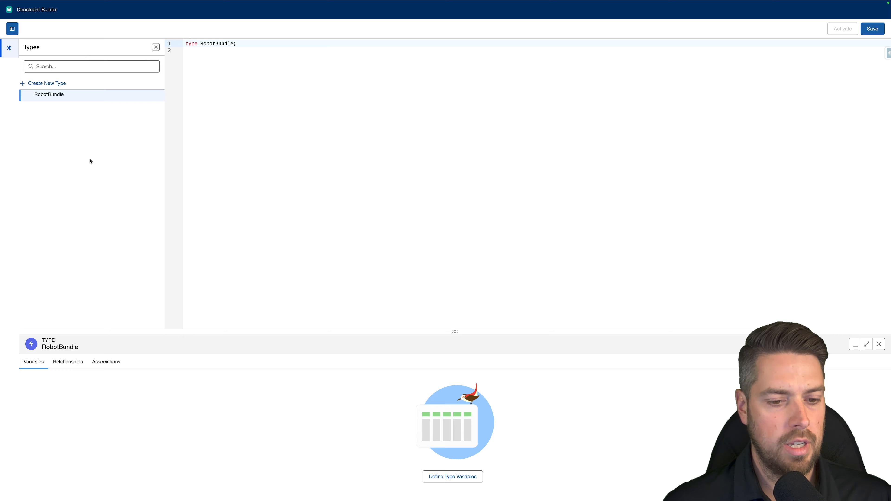
left_click(444, 478)
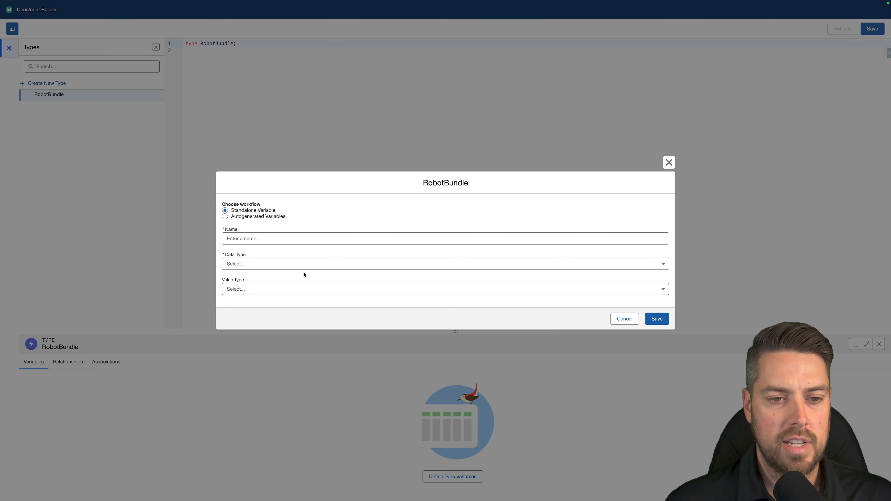
left_click(262, 215)
left_click(267, 263)
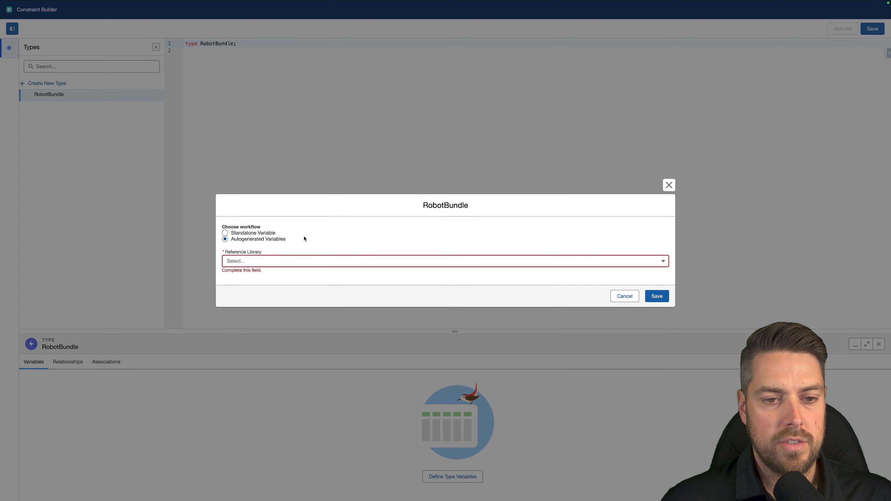
left_click(225, 235)
left_click(260, 218)
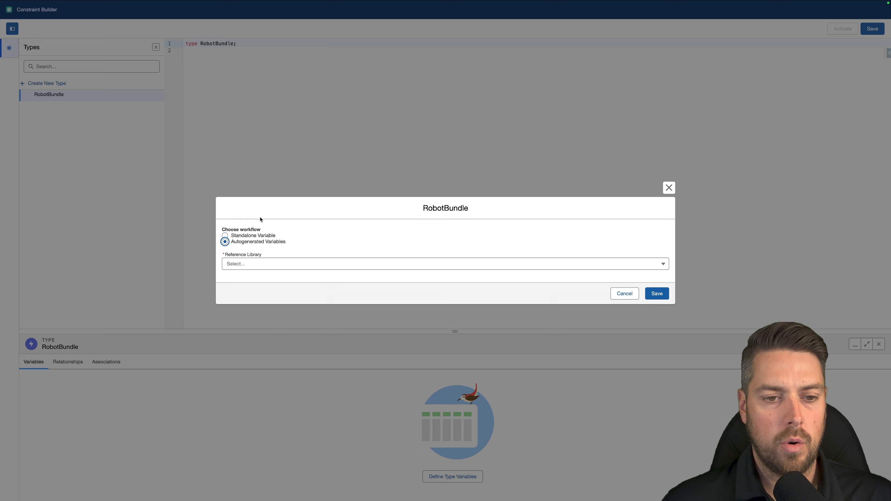
- Generate all RobotBundle variables from the Advanced Delivery Robot Bundle product in the Product Catalog Management library, and highlight the resulting type code
left_click(274, 266)
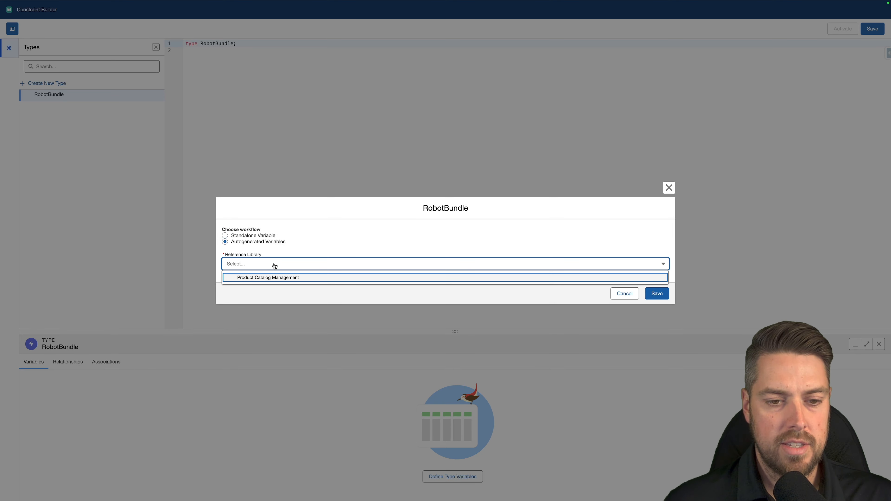
left_click(276, 279)
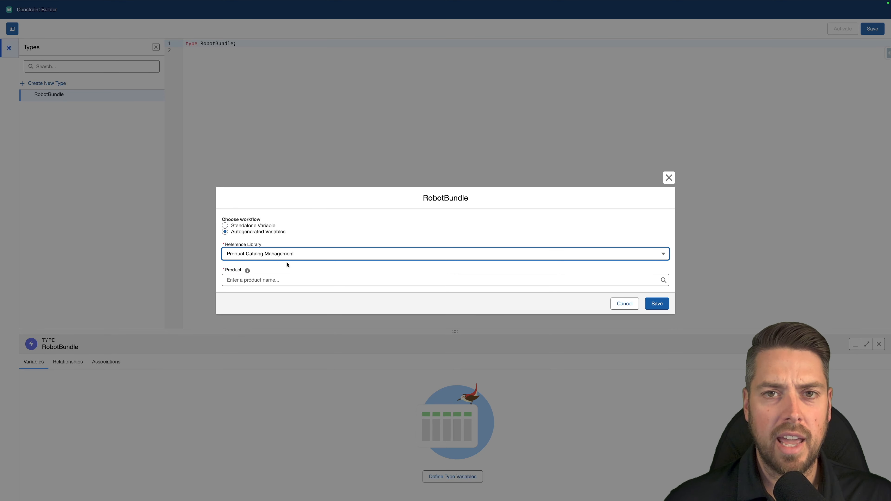
left_click(284, 280)
type("ry Robo")
type("t")
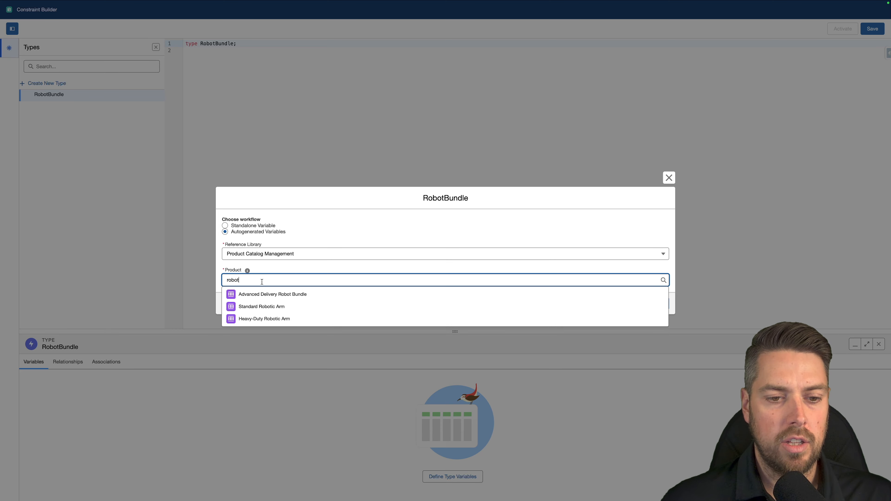
left_click(273, 293)
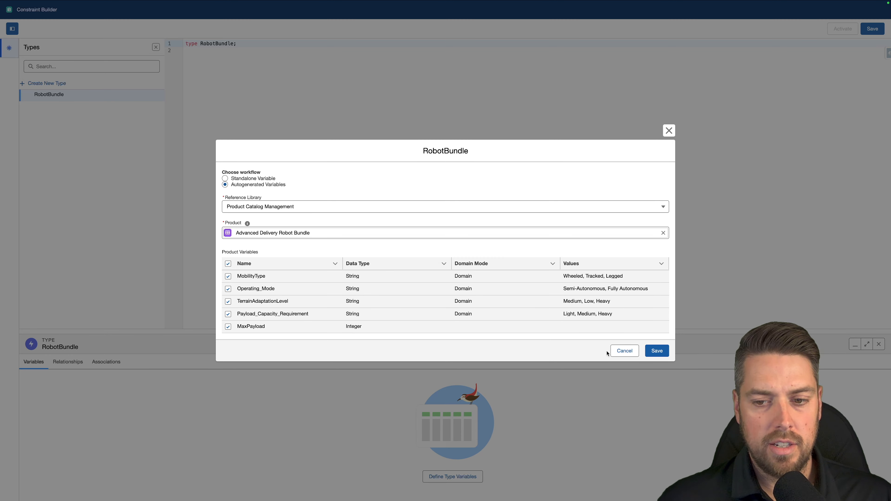
left_click(656, 350)
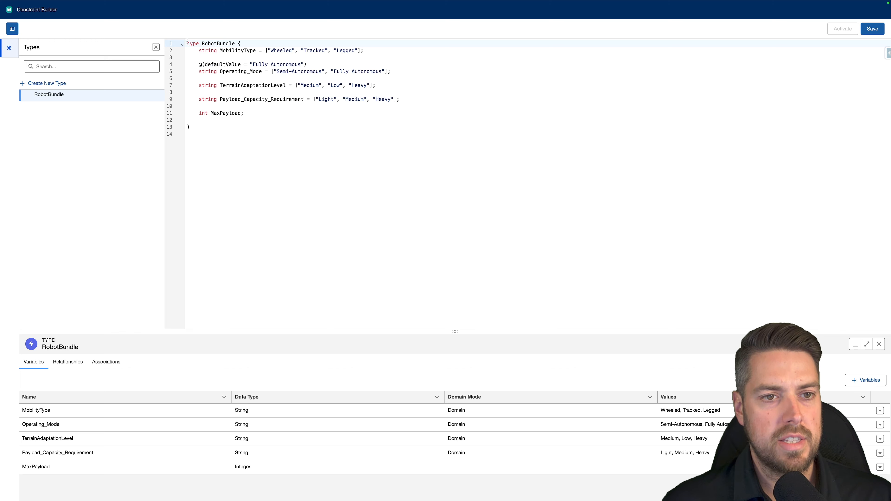
left_click_drag(186, 43, 286, 129)
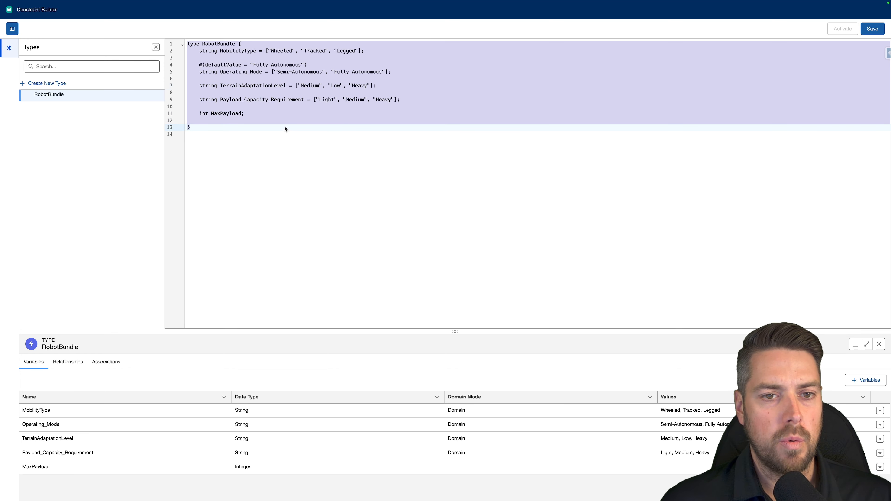
- Examine the generated RobotBundle variable declarations, including the MobilityType values and the Operating_Mode default value annotation
left_click(284, 130)
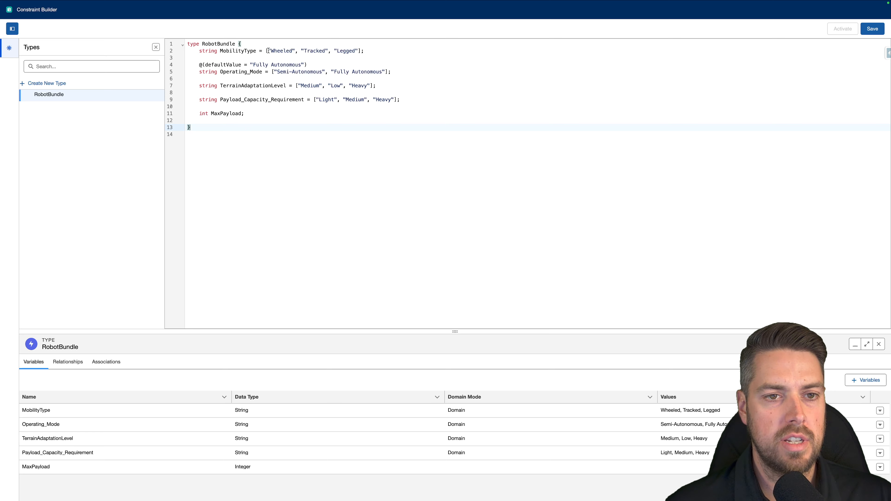
left_click_drag(268, 51, 364, 50)
left_click(364, 51)
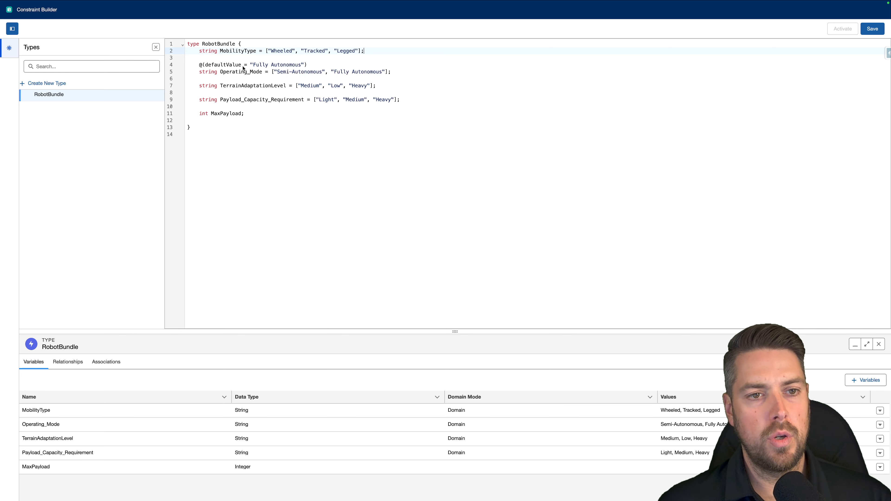
left_click(220, 66)
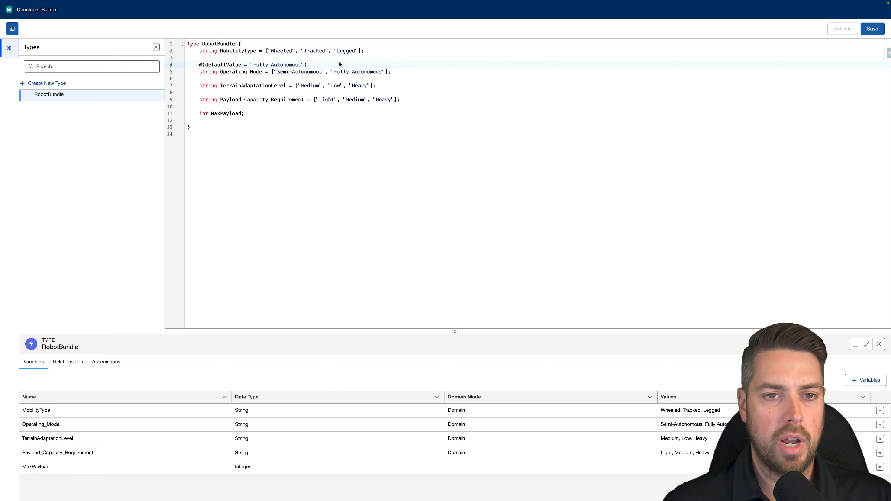
left_click(310, 68)
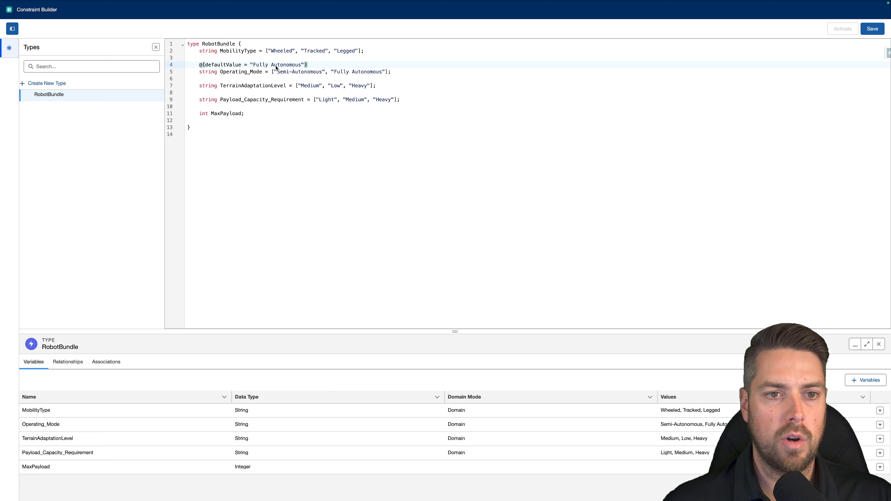
left_click_drag(292, 69, 252, 68)
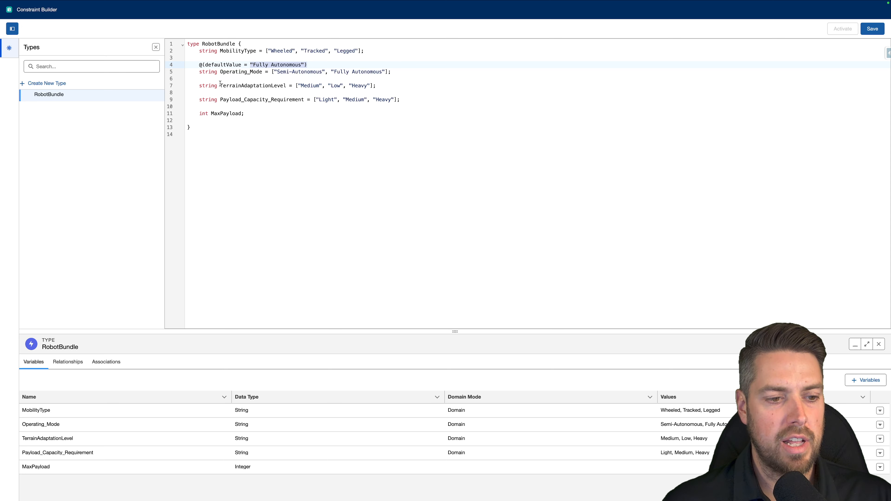
left_click(263, 106)
left_click(266, 120)
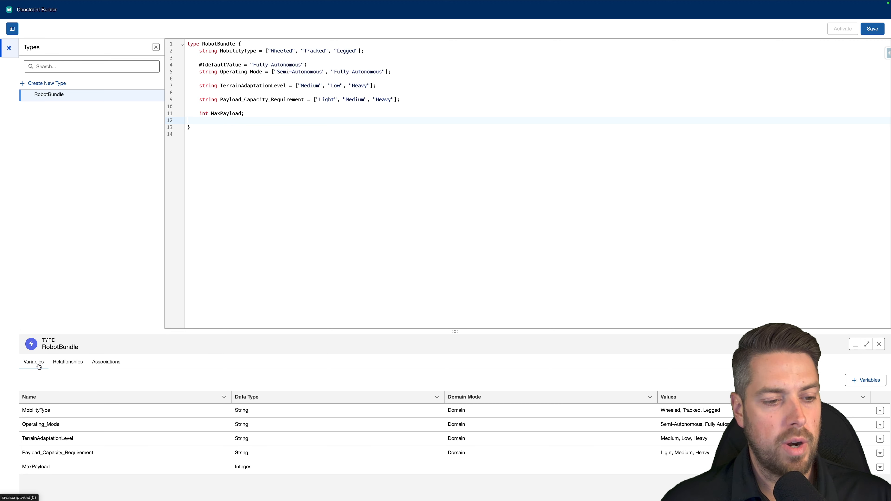
- Generate all RobotBundle relationships from the Advanced Delivery Robot Bundle product in the Product Catalog Management library using the Autogenerated Relationships workflow
left_click(66, 365)
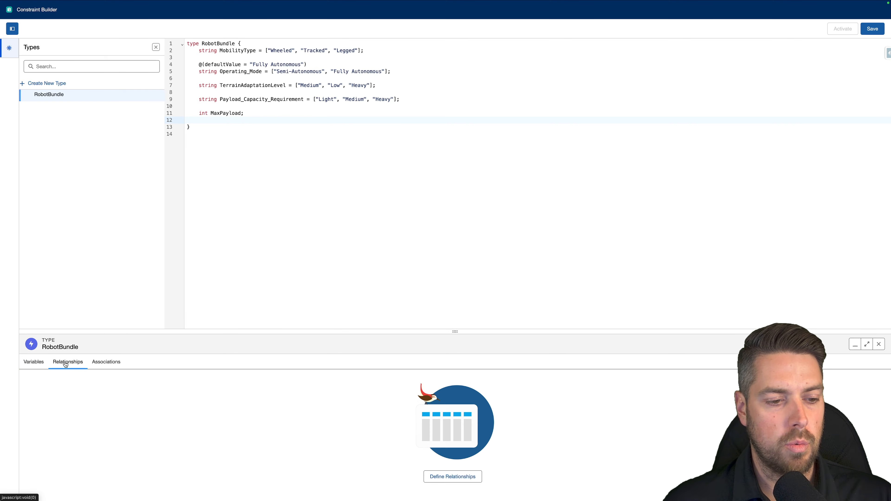
left_click(455, 476)
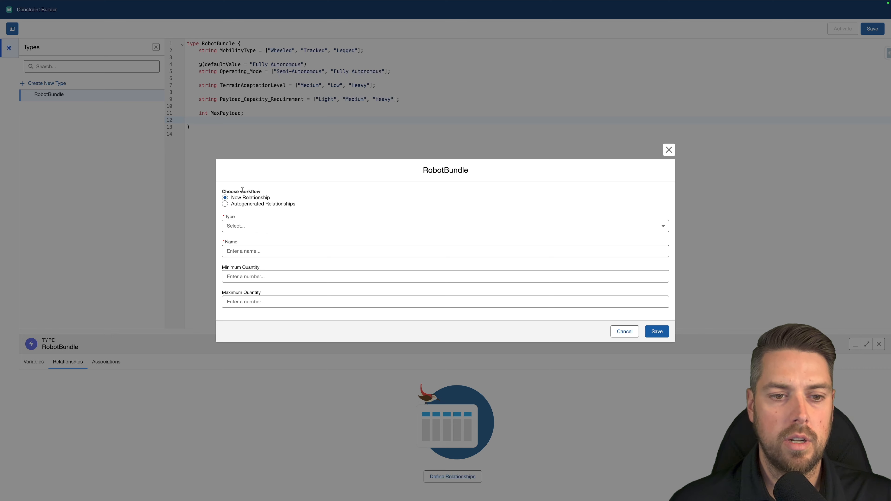
left_click(251, 205)
left_click(266, 264)
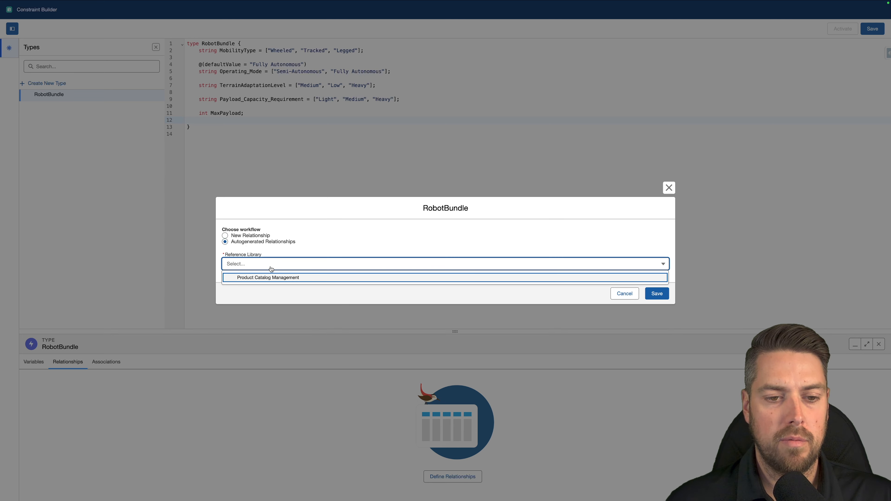
left_click(268, 277)
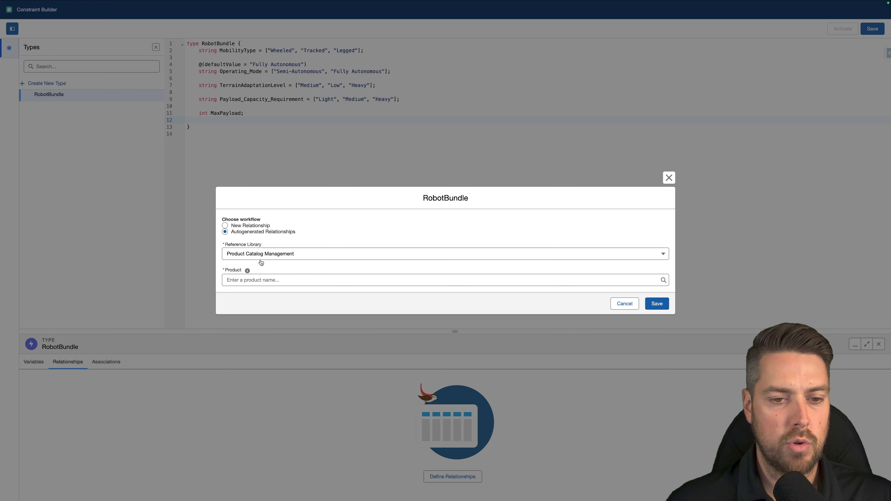
left_click(273, 280)
type("advan")
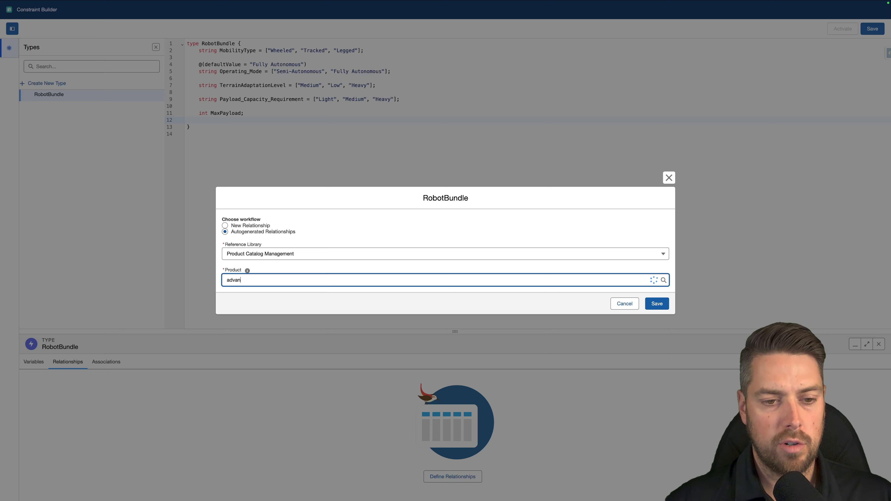
left_click(286, 308)
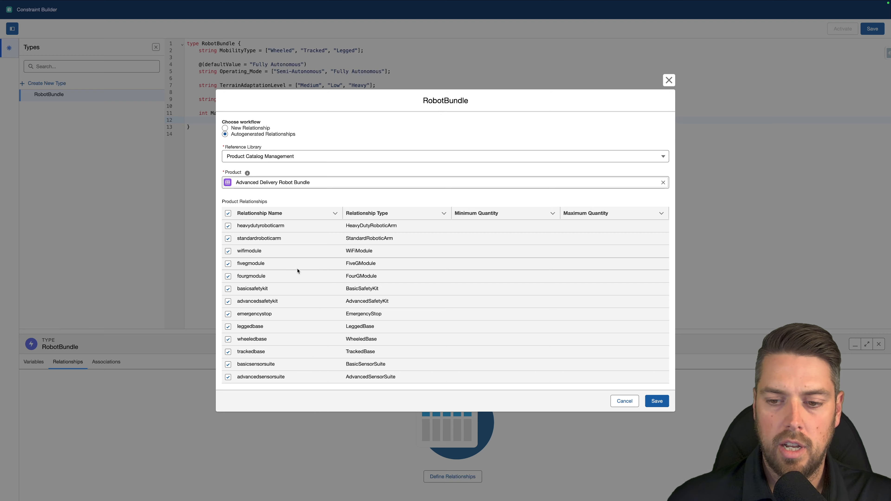
left_click(657, 400)
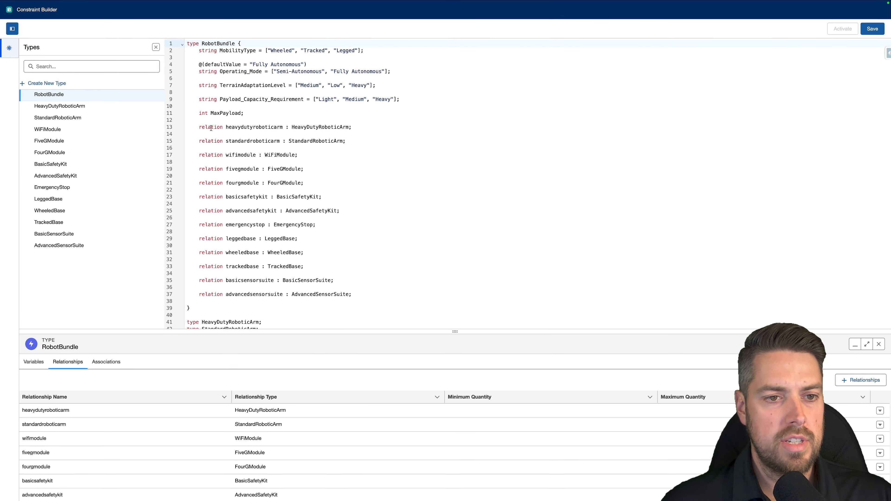
- Examine the generated relation lines in the RobotBundle type and the component type declarations below it
left_click_drag(199, 127, 238, 128)
left_click(238, 128)
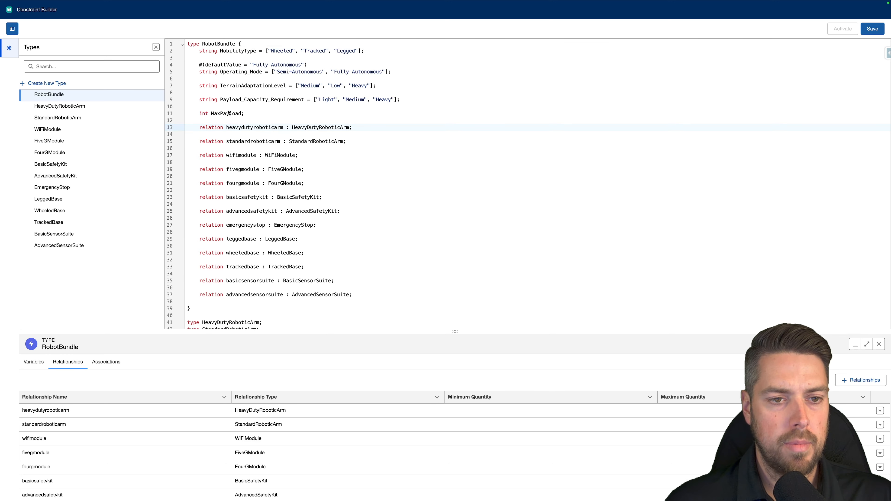
scroll(264, 284, "down", 5)
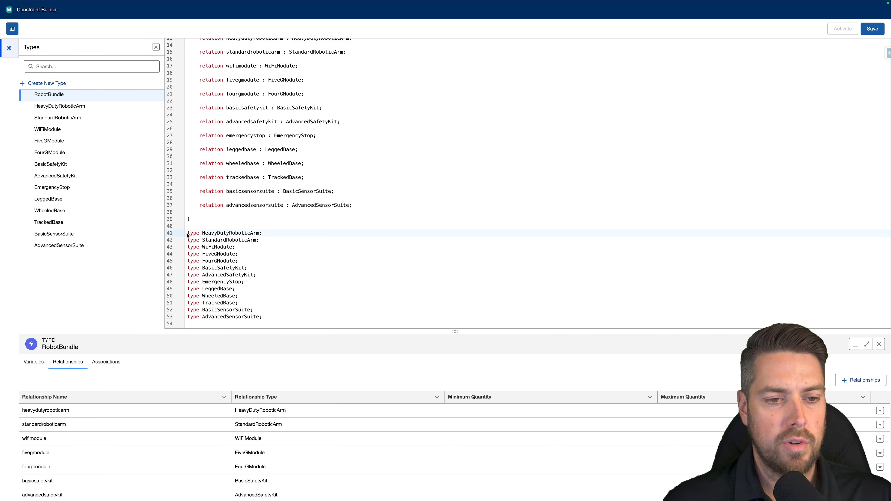
left_click_drag(188, 235, 287, 320)
left_click(286, 321)
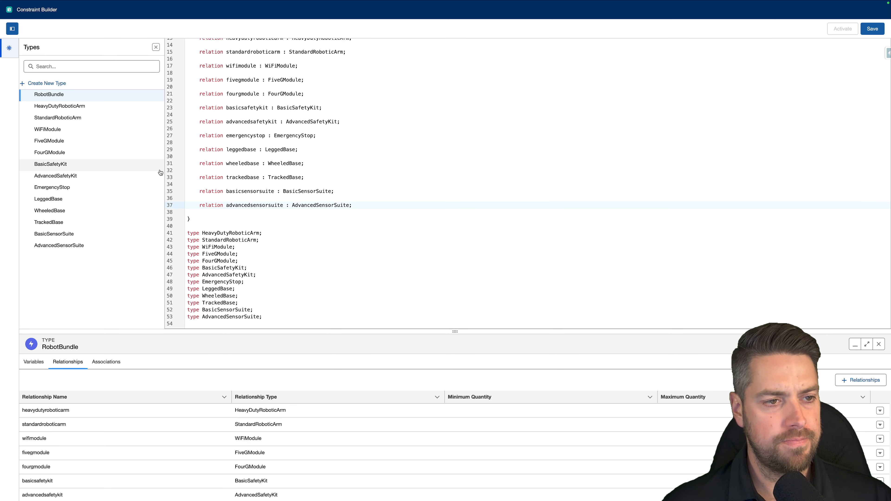
- Create a type association mapping RobotBundle to the Advanced Delivery Robot Bundle product, and save the constraint model
left_click(65, 96)
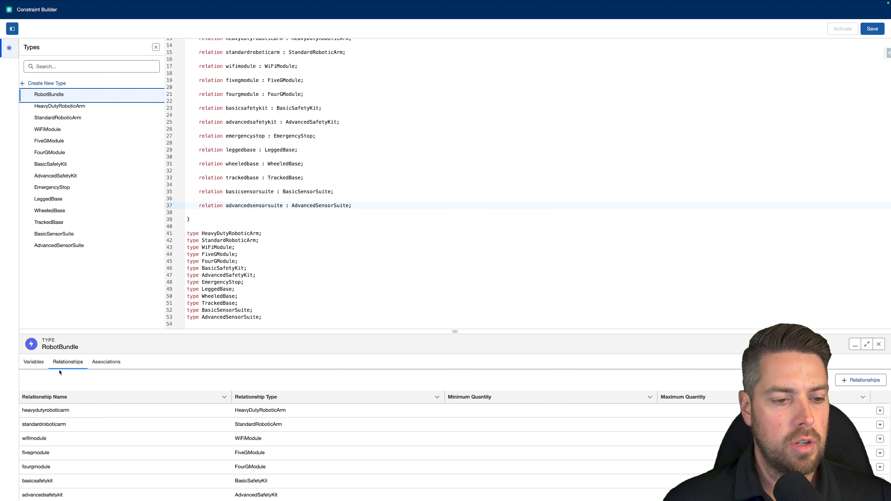
left_click(71, 366)
left_click(106, 365)
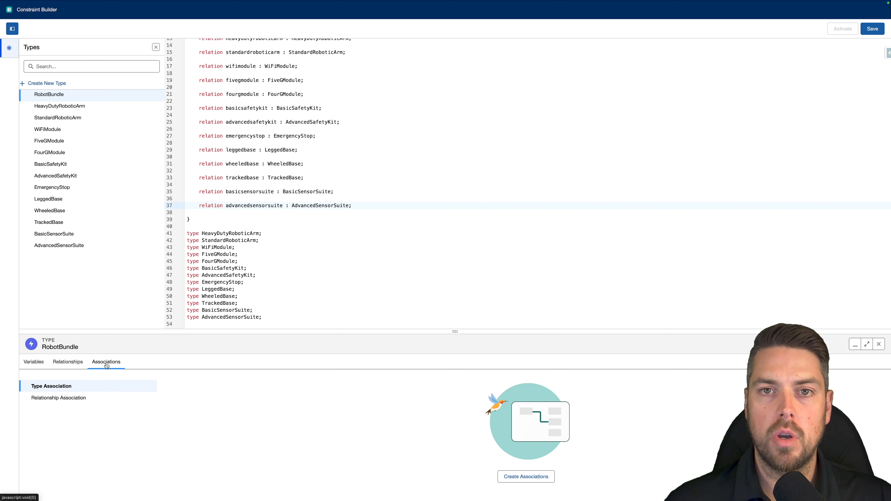
left_click(52, 388)
left_click(537, 480)
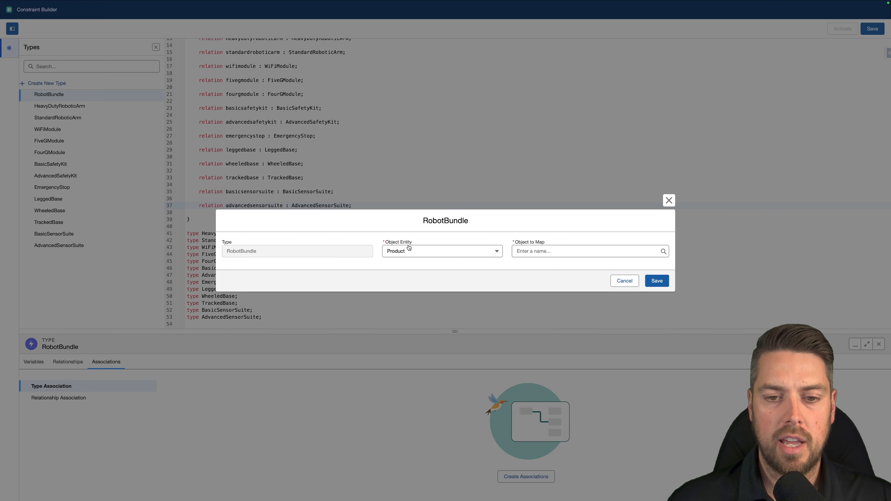
left_click(544, 251)
type("advan")
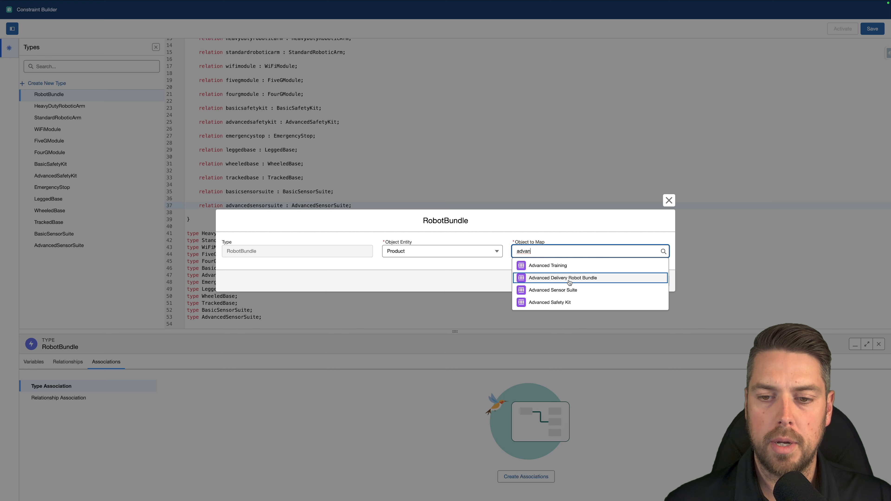
left_click(568, 278)
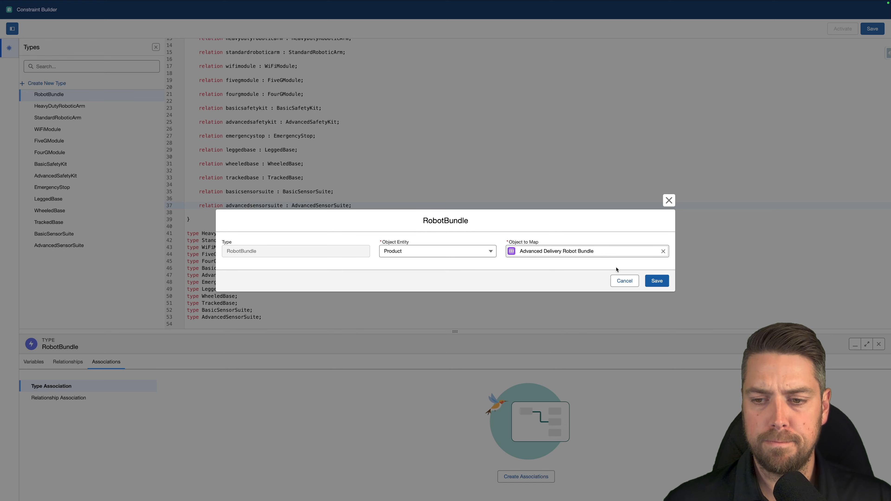
left_click(657, 280)
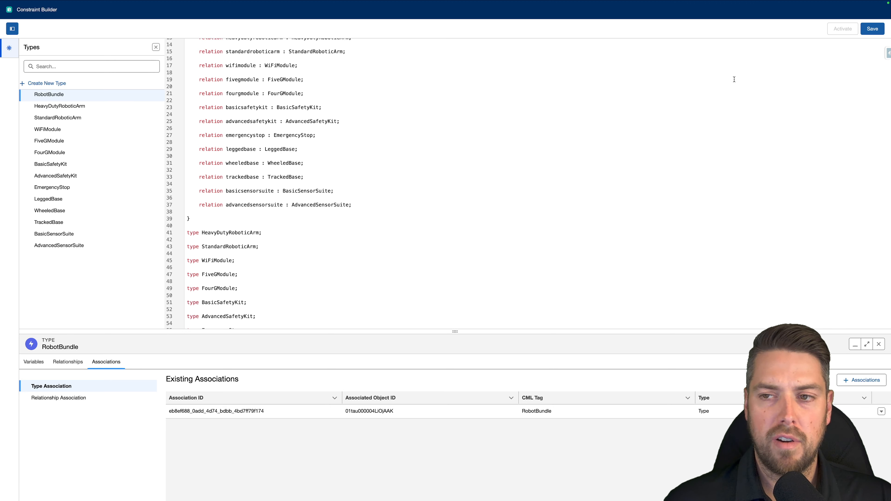
left_click(870, 30)
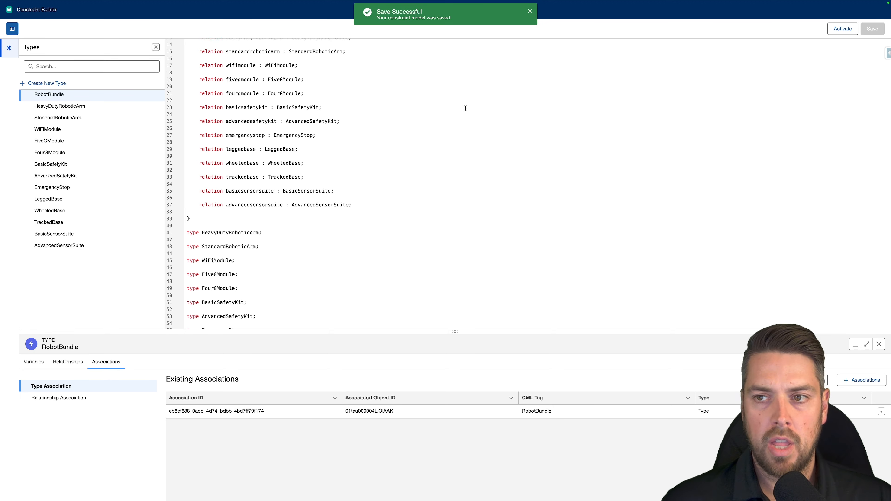
- Review the saved model code from the RobotBundle variables and relations through the component types
scroll(403, 161, "up", 3)
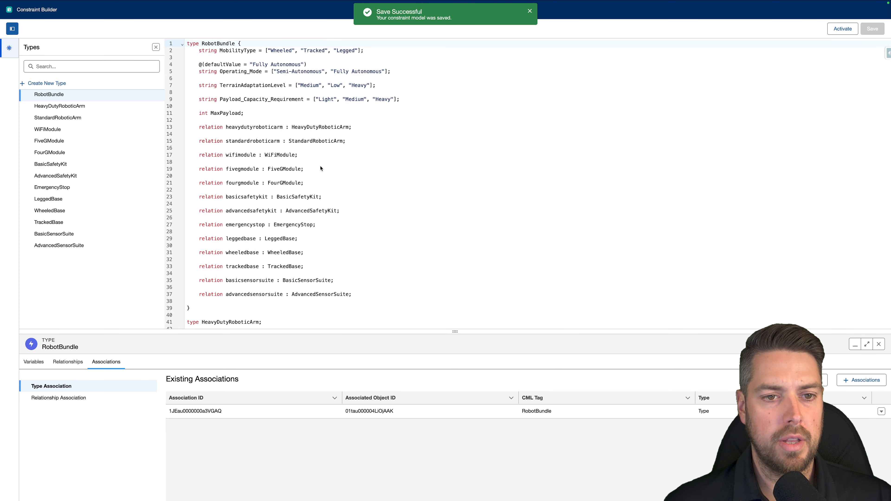
scroll(319, 163, "down", 5)
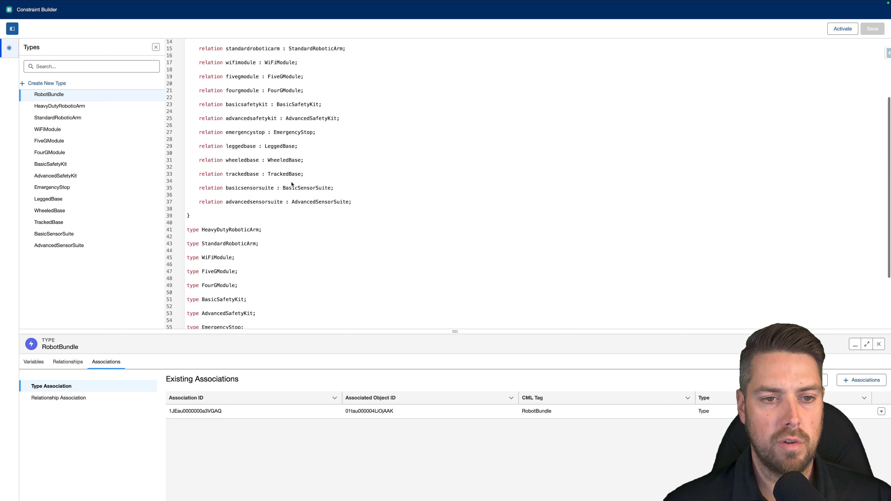
scroll(291, 184, "up", 5)
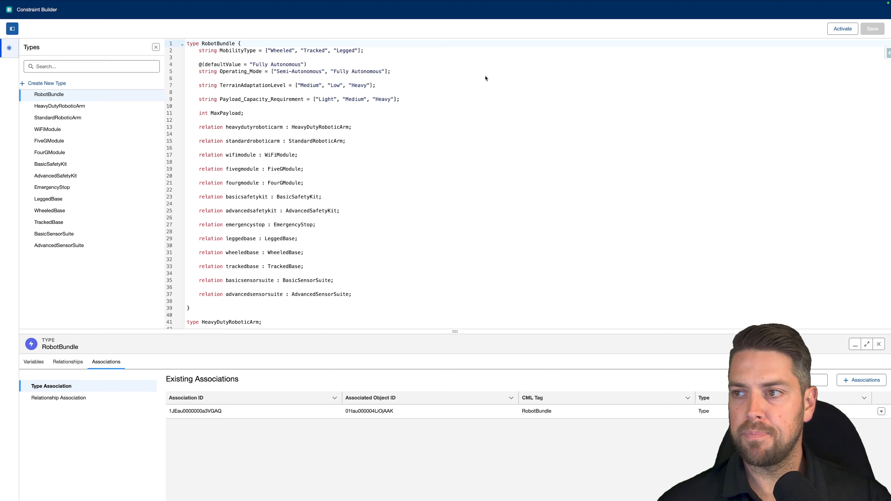
left_click(502, 182)
- Switch to the presentation notes and review the configurable robot demo scenario and the CML creation outline
key("ctrl+Left")
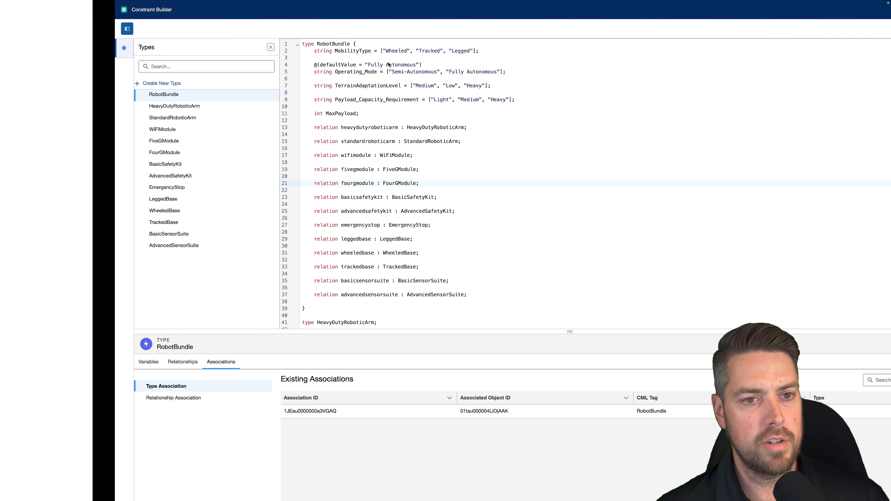
scroll(405, 174, "down", 1)
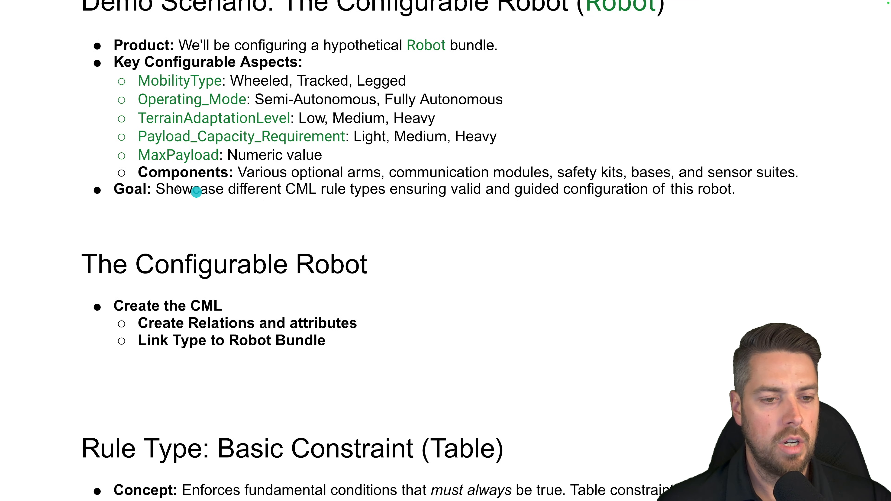
scroll(106, 225, "down", 5)
scroll(123, 193, "up", 7)
scroll(183, 235, "down", 3)
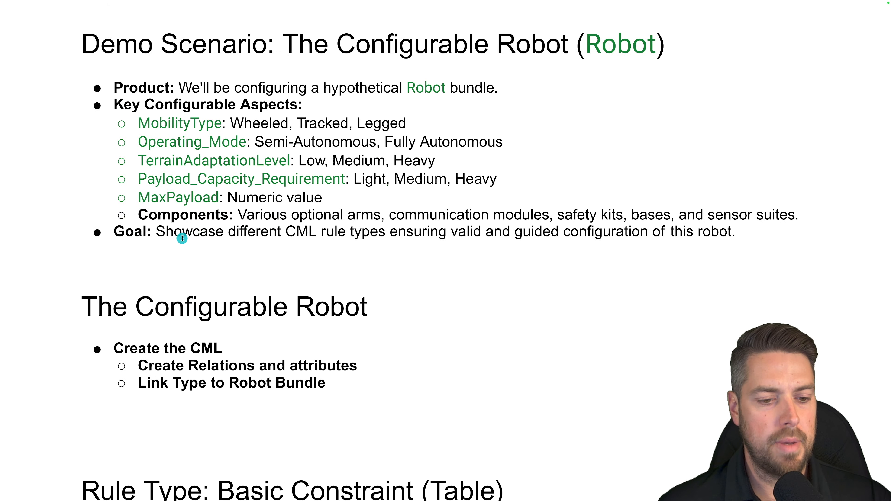
scroll(189, 253, "down", 2)
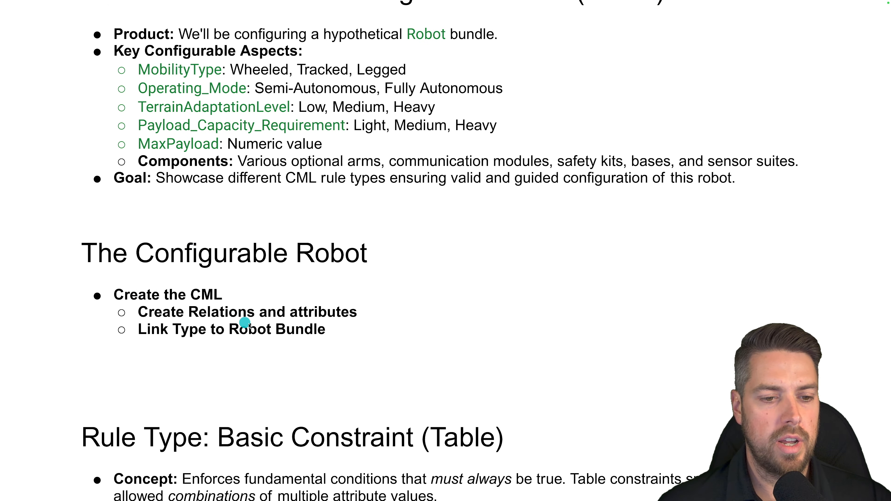
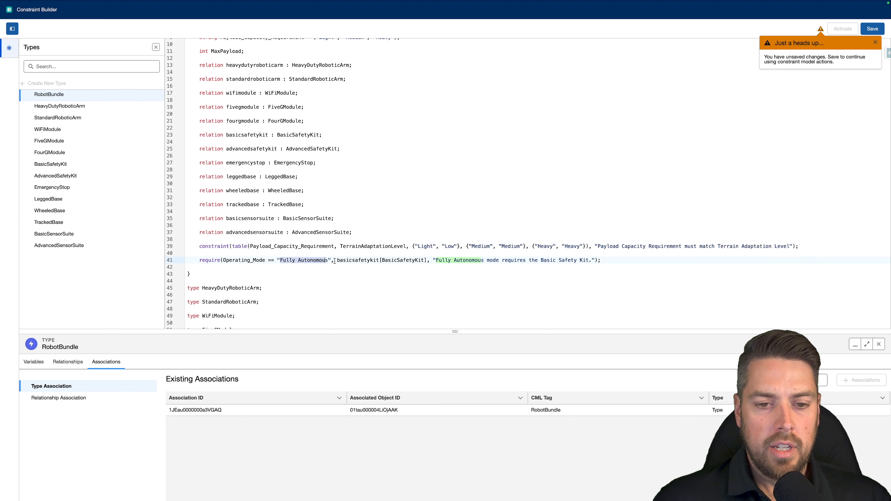
- Review the require rule tying Fully Autonomous mode to the Basic Safety Kit, and save and activate the constraint model
left_click(425, 260)
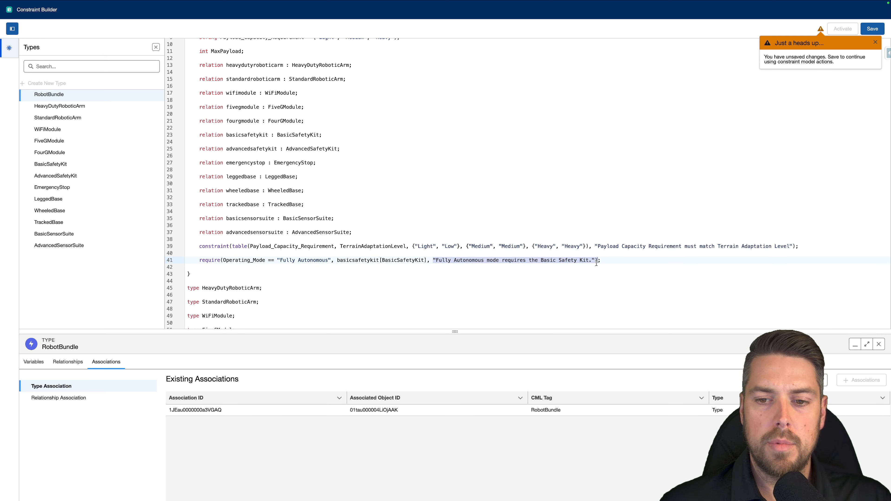
left_click(614, 260)
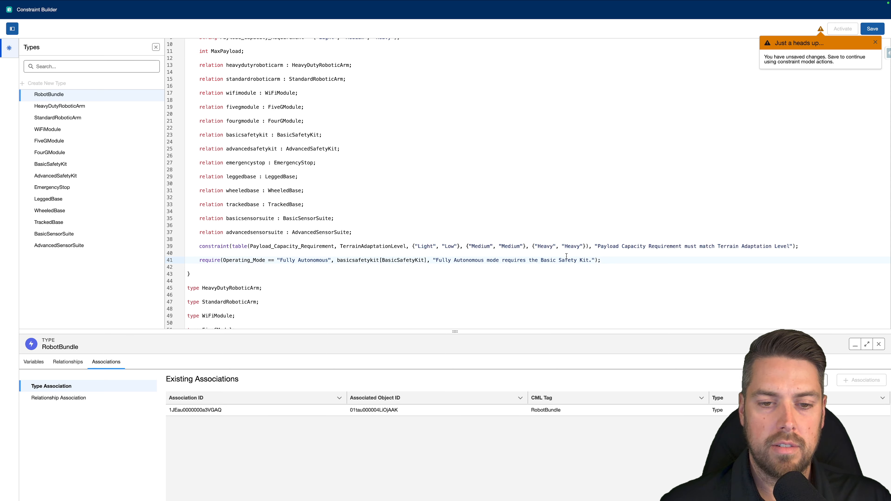
left_click_drag(432, 261, 605, 258)
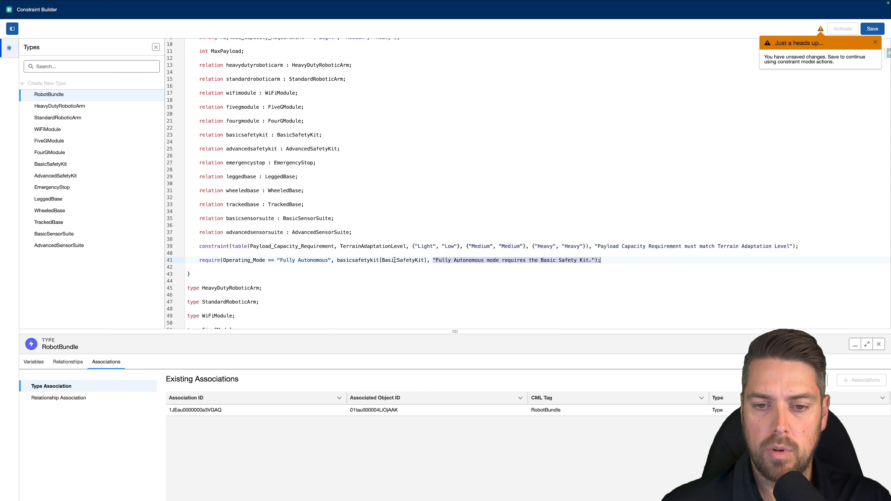
left_click(872, 28)
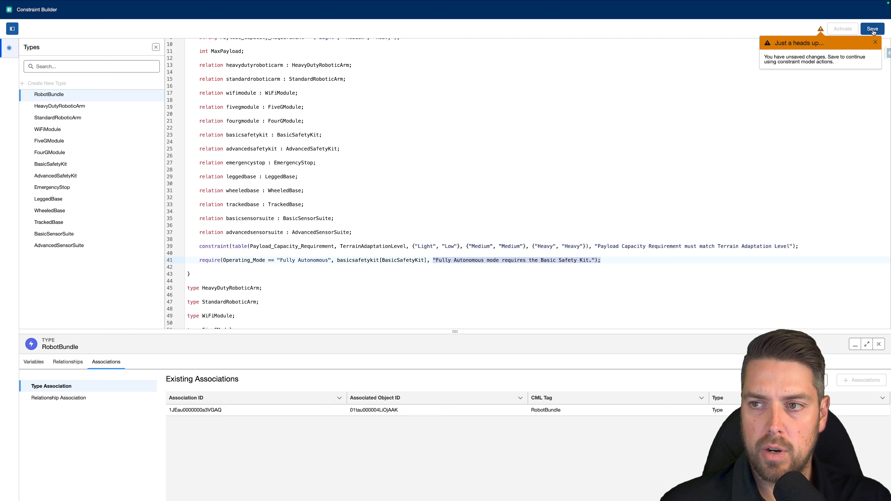
left_click_drag(336, 259, 424, 260)
left_click(424, 260)
left_click_drag(275, 260, 323, 260)
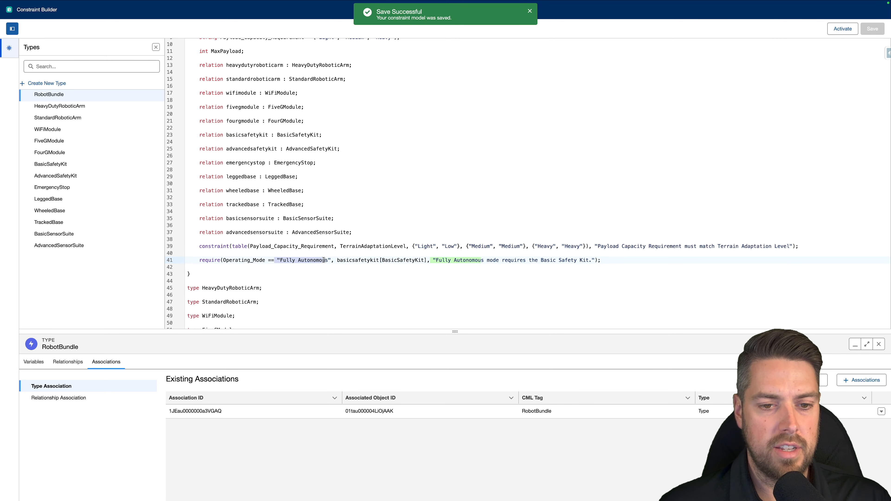
left_click(843, 29)
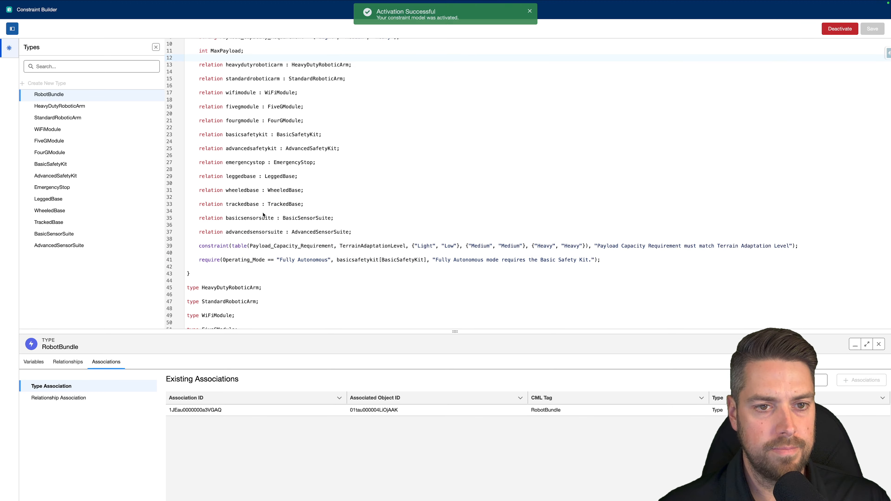
- Reload the Advanced Configurator quote and open the Advanced Delivery Robot Bundle for configuration from the Robots catalog
left_click(87, 18)
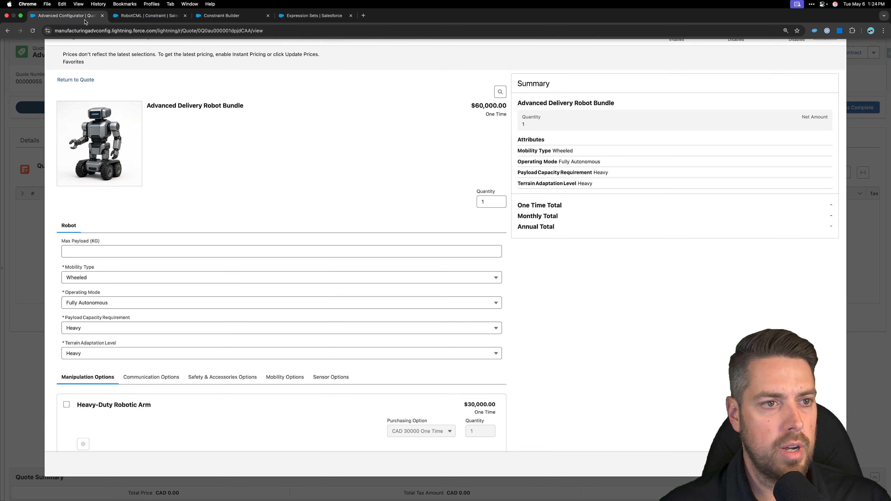
left_click(33, 31)
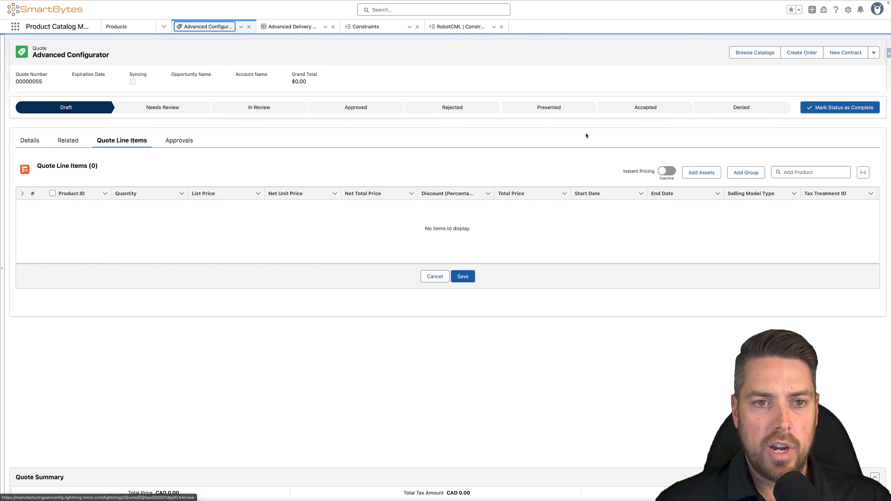
left_click(754, 52)
left_click(57, 251)
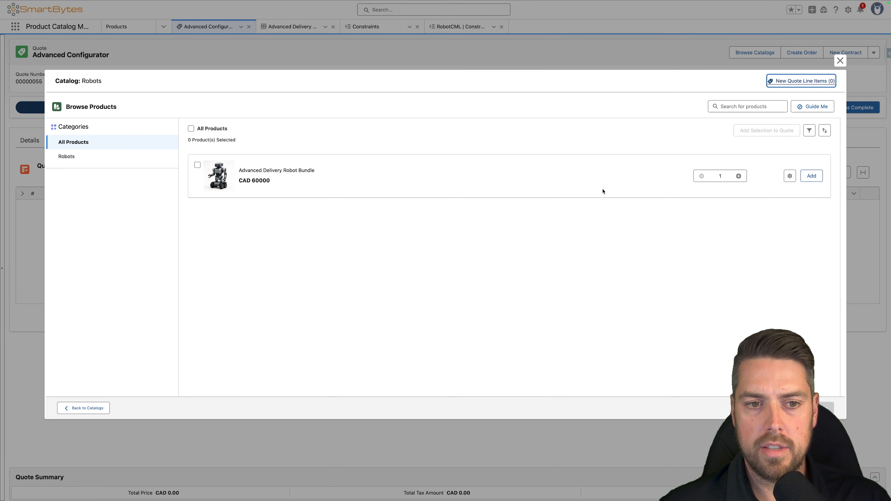
left_click(790, 176)
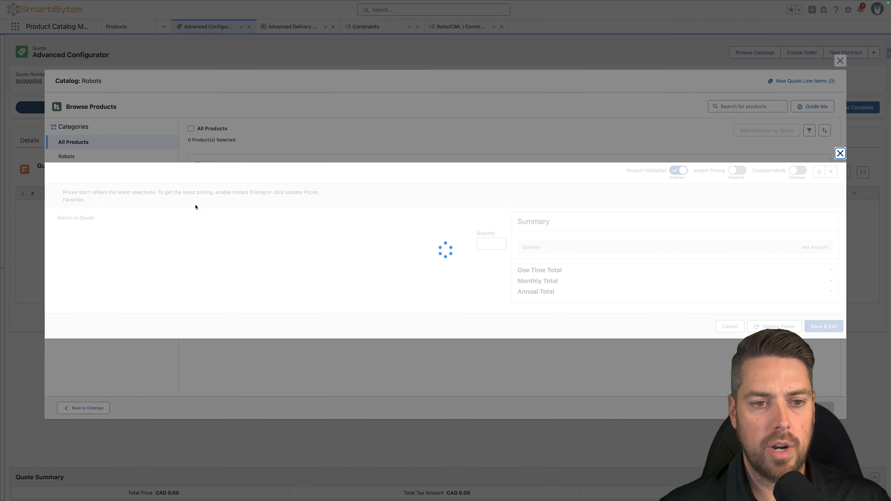
- In the bundle configuration, set Operating Mode to Semi-Autonomous and select the Advanced Safety Kit among the safety options
scroll(159, 208, "down", 3)
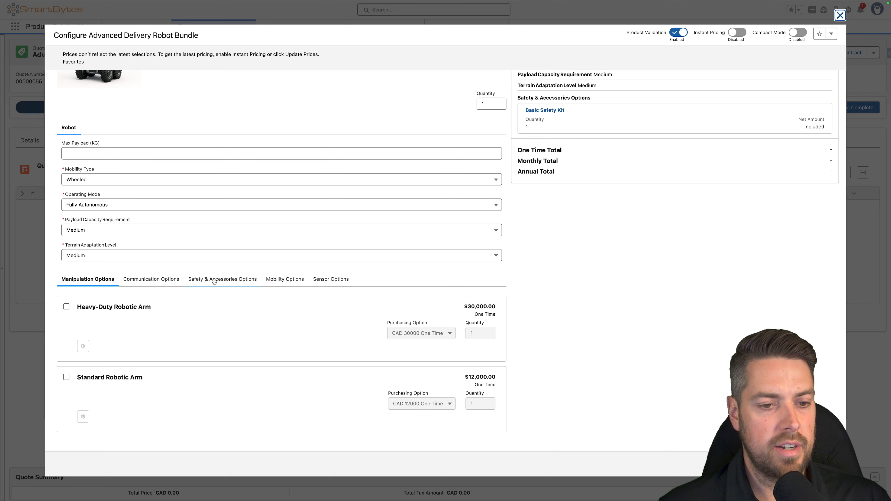
left_click(233, 284)
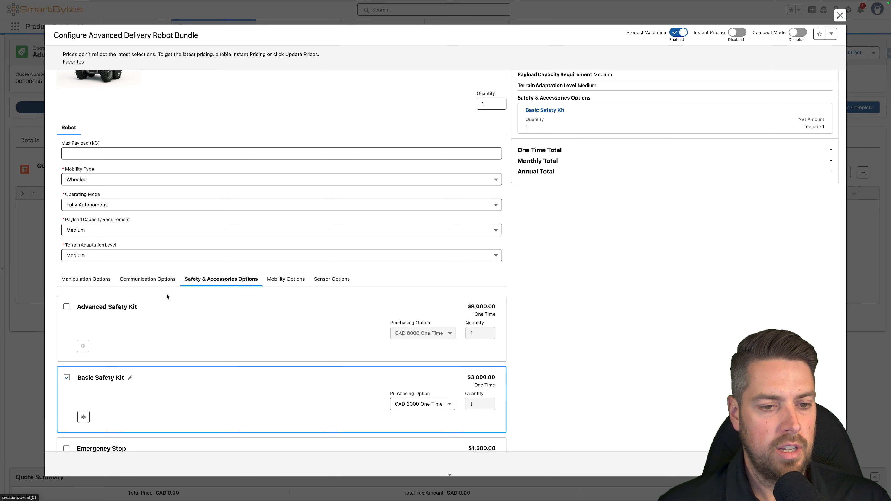
left_click(106, 204)
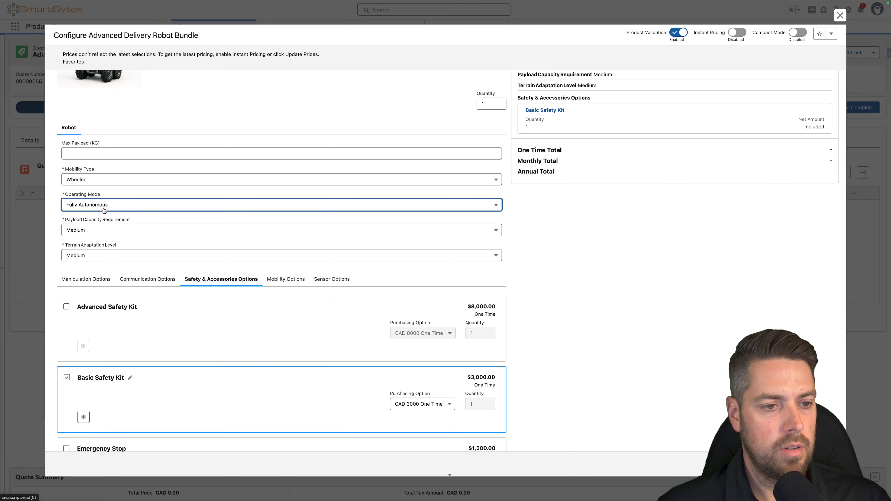
left_click(126, 219)
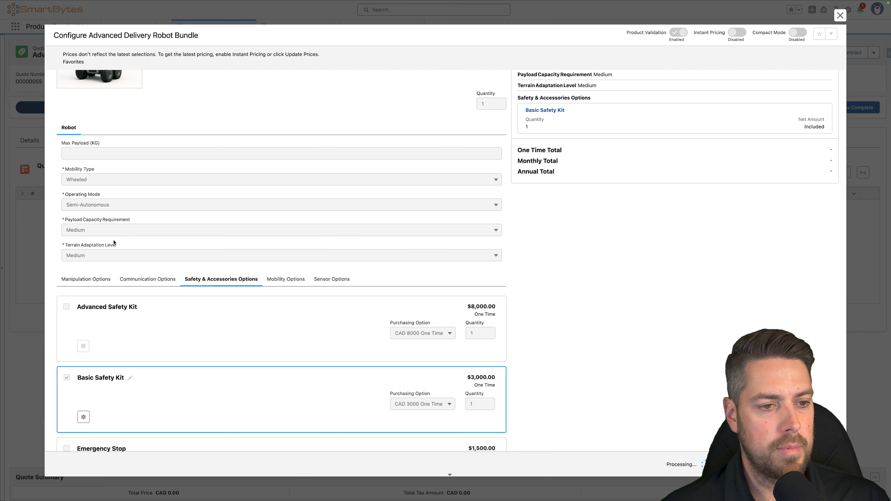
left_click(66, 307)
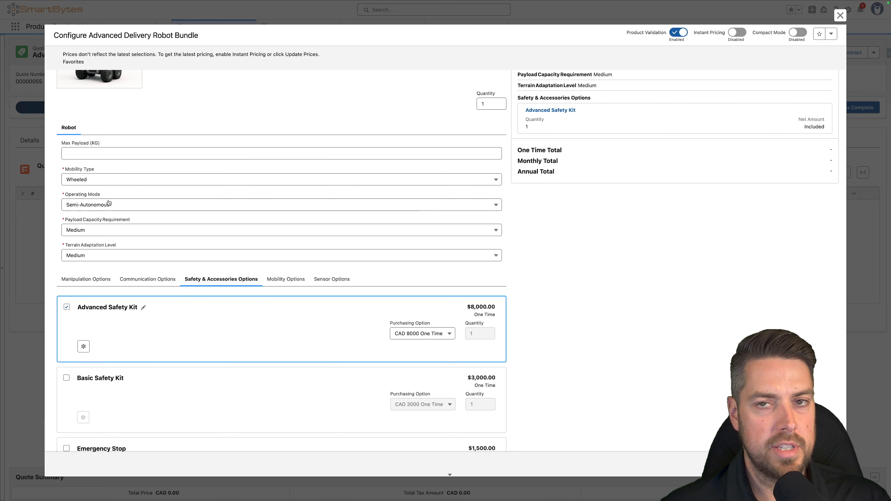
- Set Operating Mode to Fully Autonomous, add the Basic Safety Kit, and check the summary and safety options
left_click(88, 206)
left_click(97, 231)
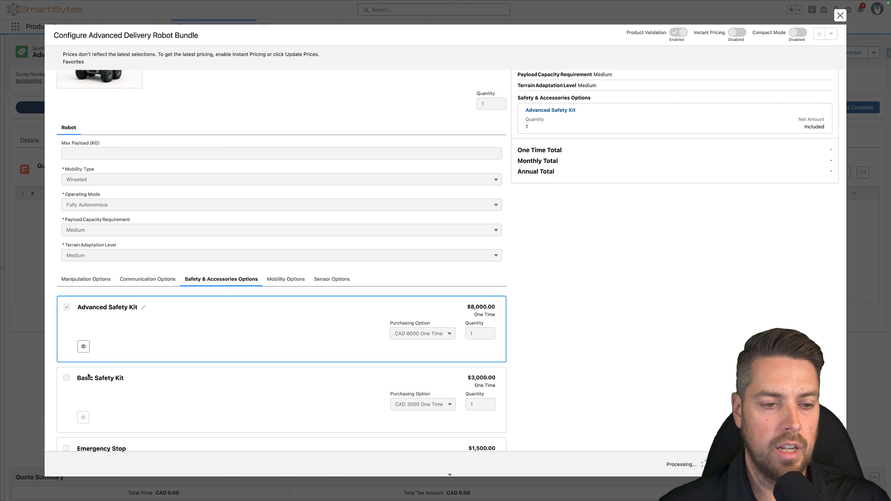
left_click(63, 378)
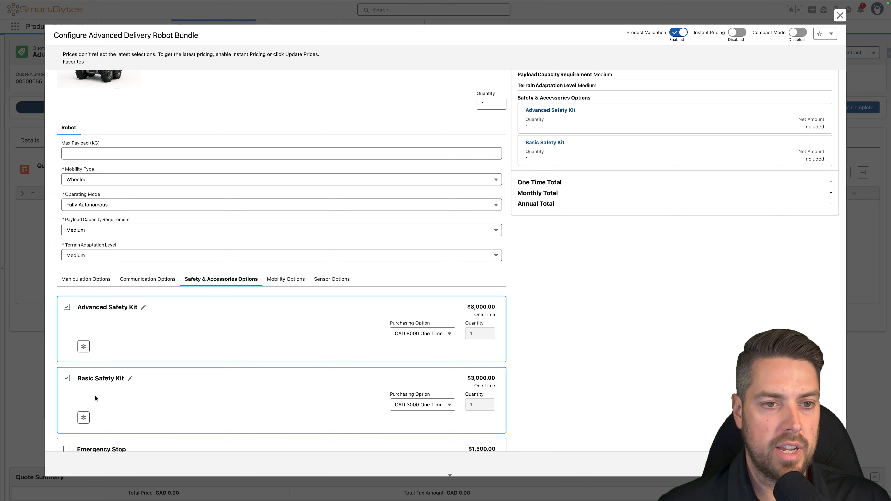
scroll(268, 342, "up", 3)
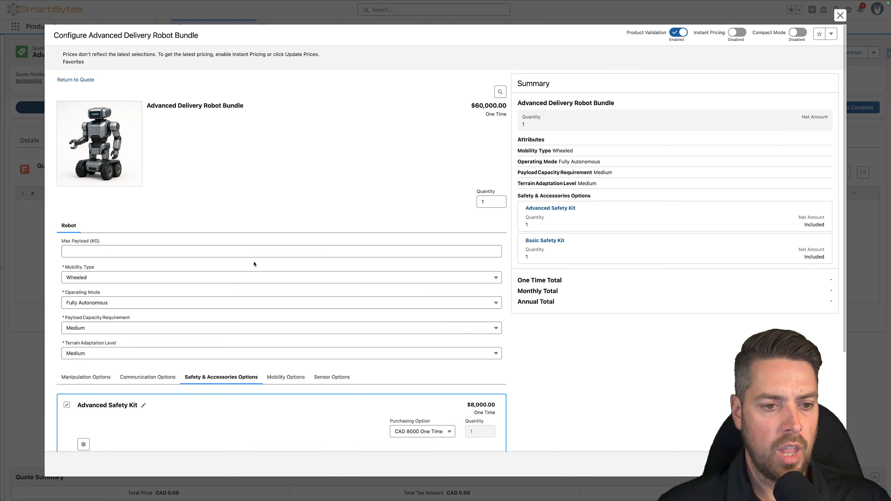
scroll(263, 246, "down", 5)
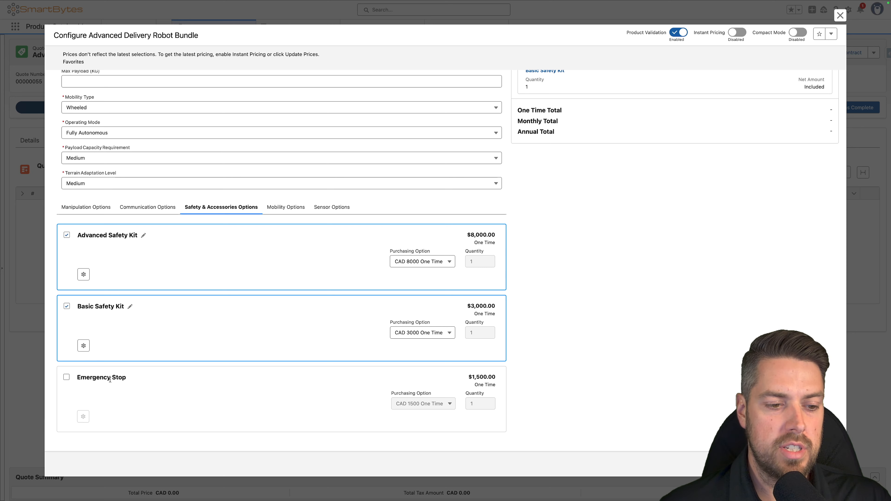
left_click_drag(79, 303, 124, 308)
left_click(128, 307)
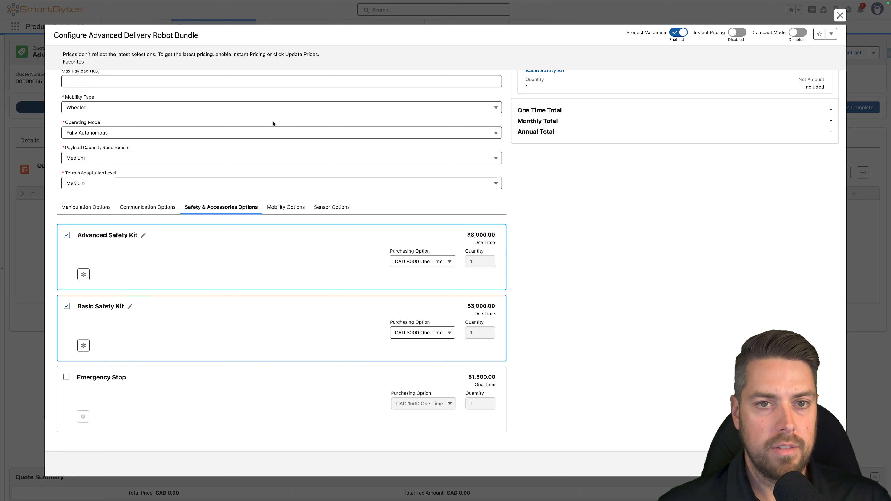
- Return to Constraint Builder and deactivate the constraint model
left_click(232, 16)
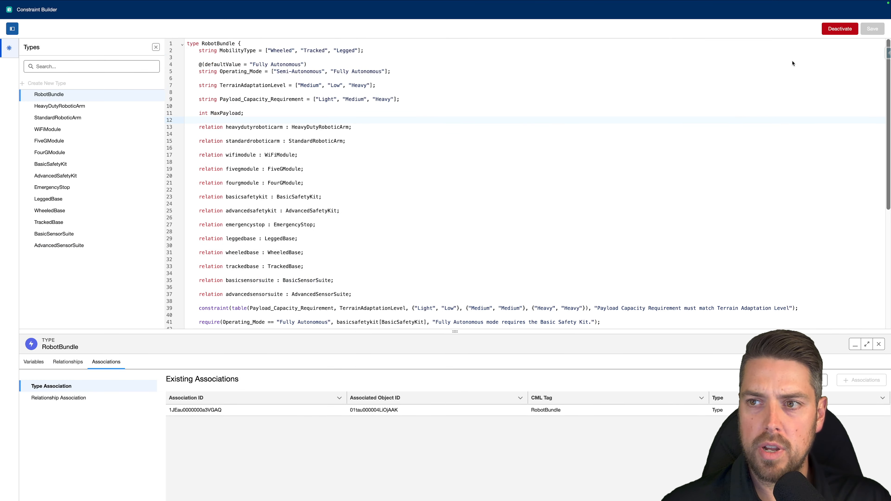
left_click(833, 31)
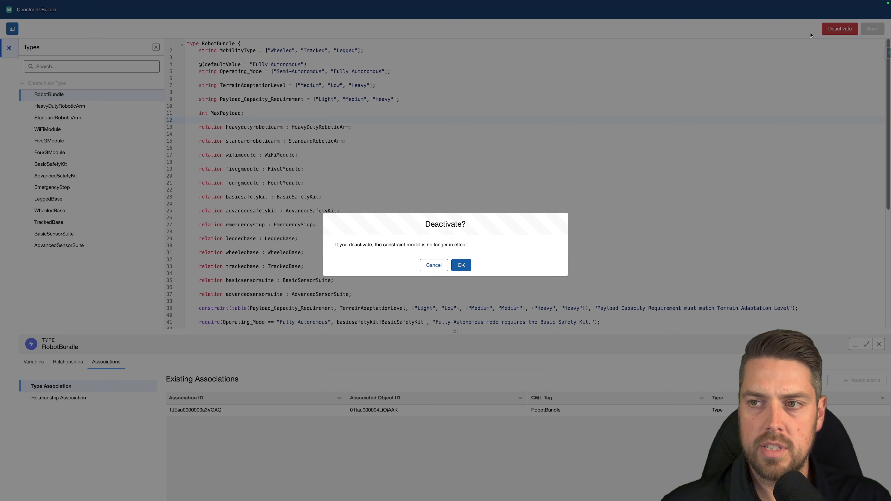
left_click(461, 266)
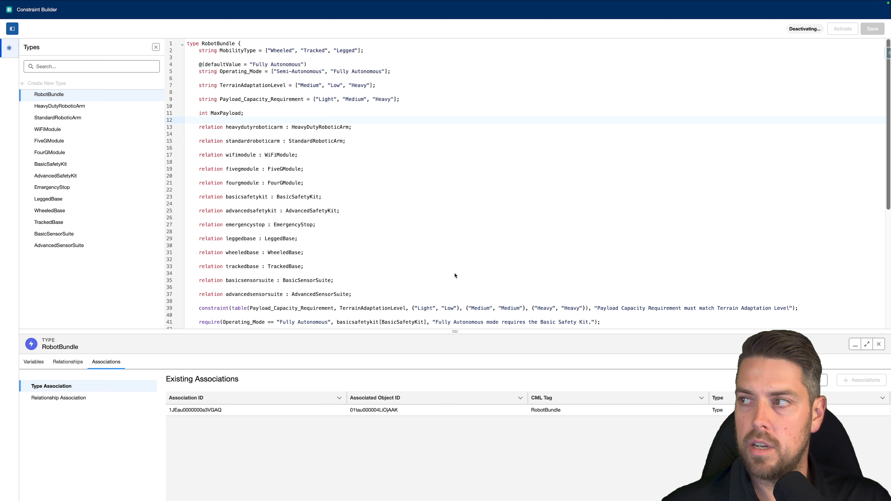
- Add require(basicsafetykit[BasicSafetyKit], emergencystop[EmergencyStop], "Basic Safety Kit requires an Emergency Stop button."); below the Operating_Mode rule, and save and activate the model
scroll(420, 277, "down", 5)
left_click(625, 141)
key("Return")
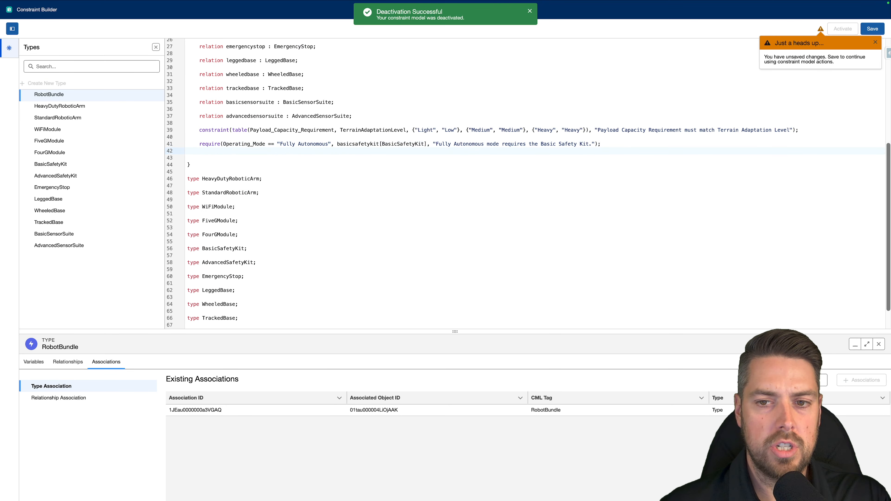
type("require(basicsafetykit[BasicSafetyKit], emergencystop[EmergencyStop], \"Basic Safety Kit requires an Emergency Stop button.\");")
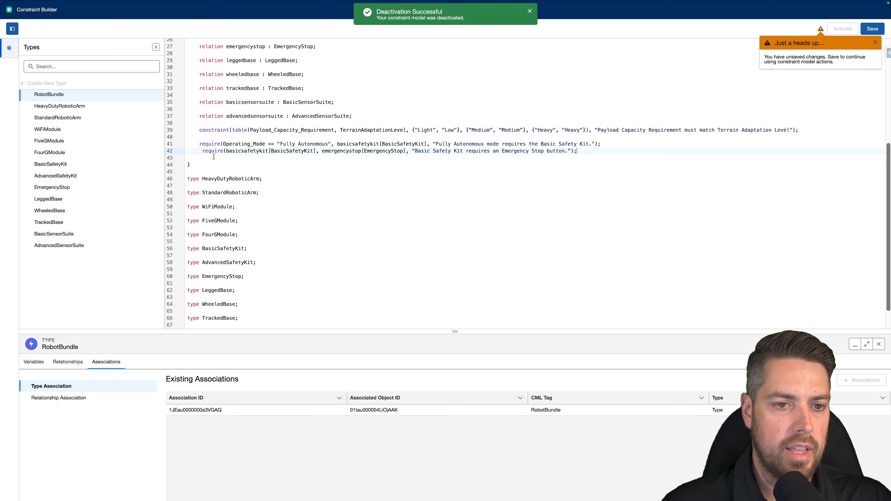
left_click(203, 150)
key("BackSpace")
left_click_drag(223, 150, 556, 151)
left_click(554, 151)
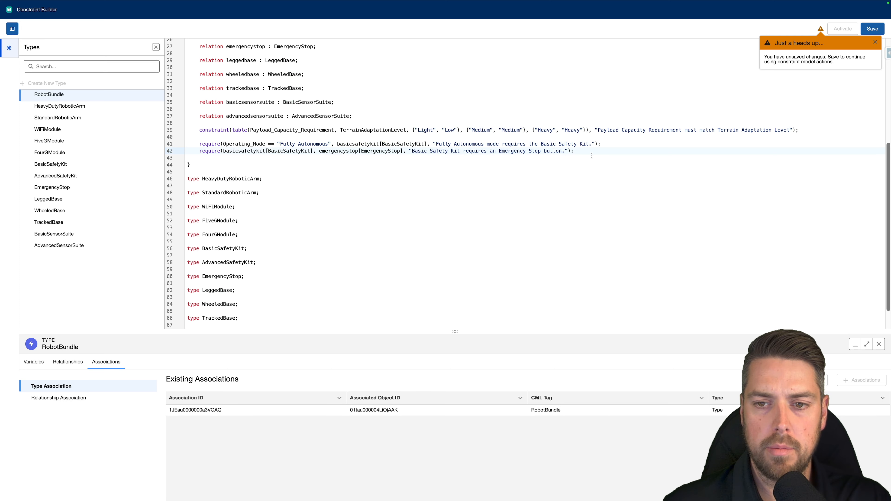
left_click(872, 31)
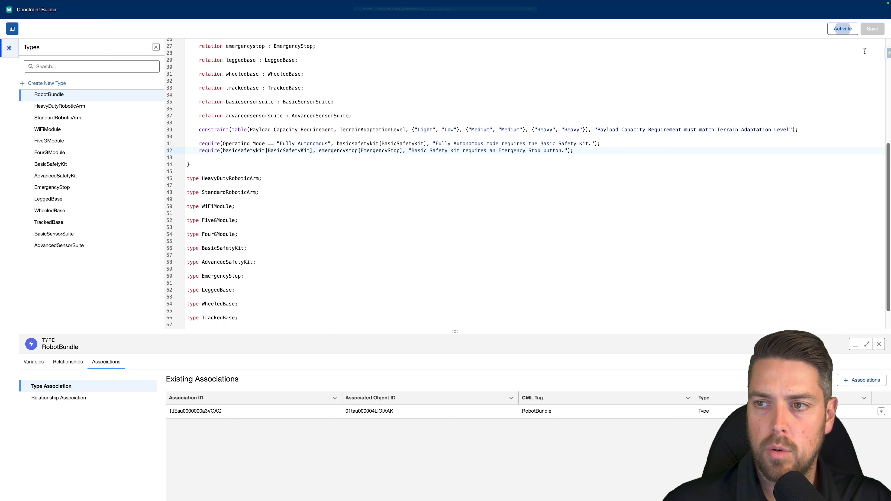
left_click(848, 31)
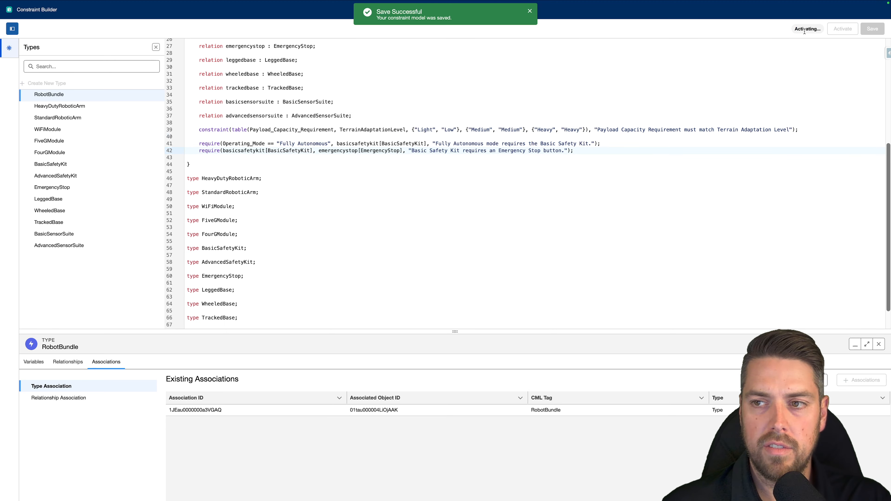
- Switch to the quote, discard the open bundle configuration, and reopen the Advanced Delivery Robot Bundle for configuration
mouse_move(208, 3)
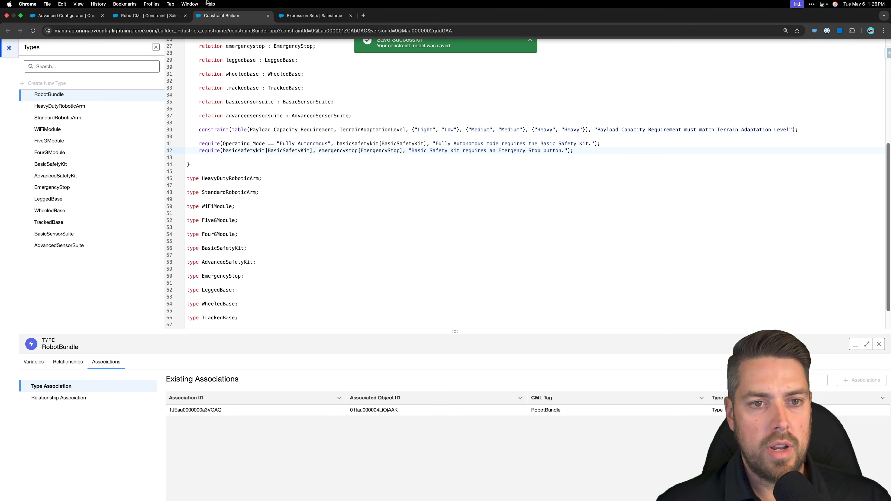
left_click(76, 16)
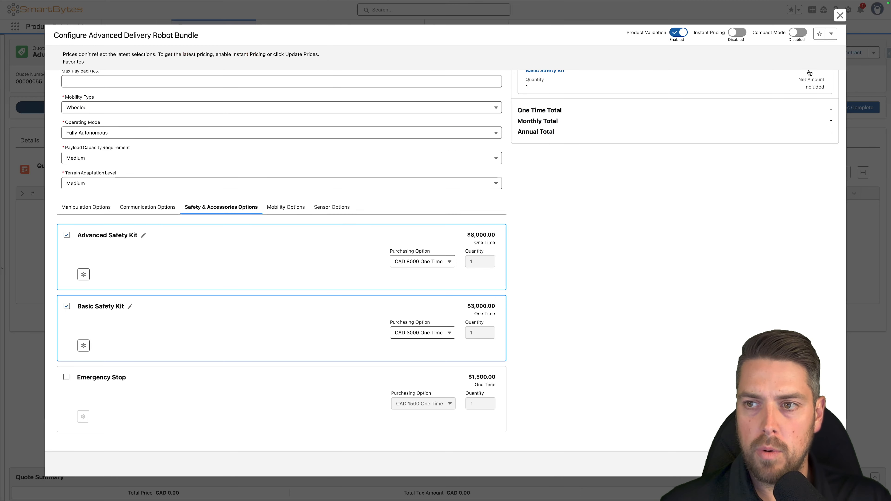
left_click(740, 464)
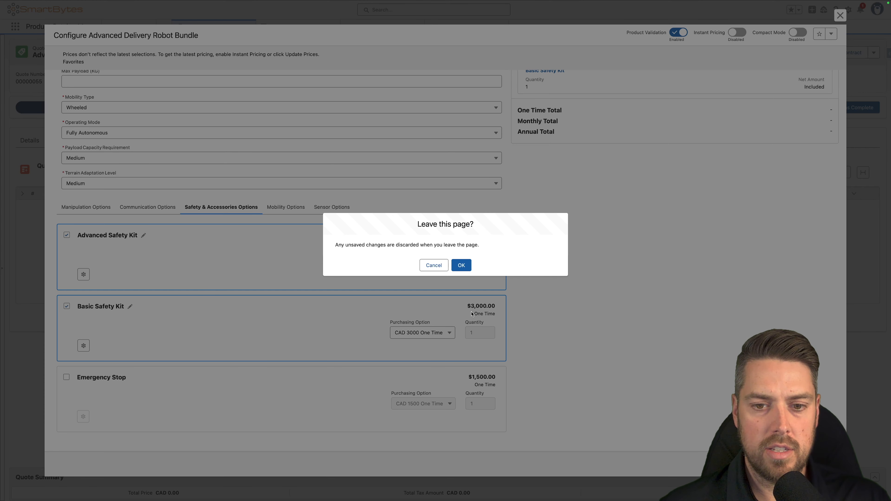
left_click(462, 266)
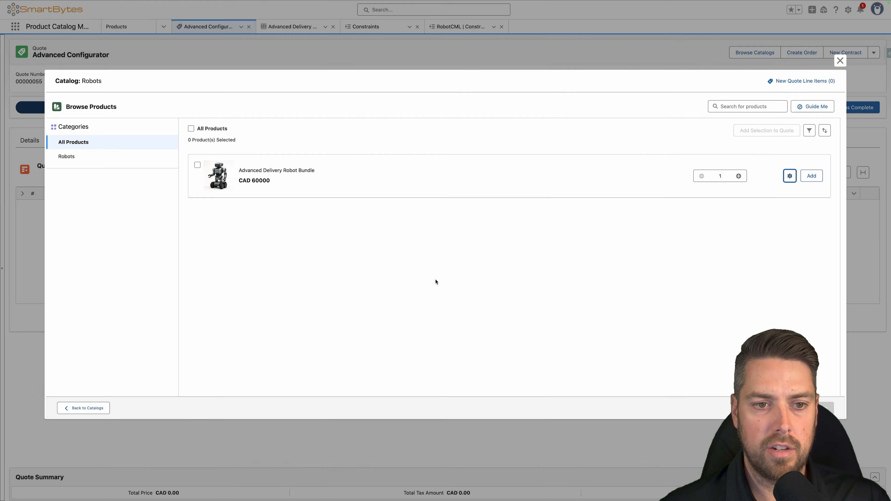
left_click(790, 175)
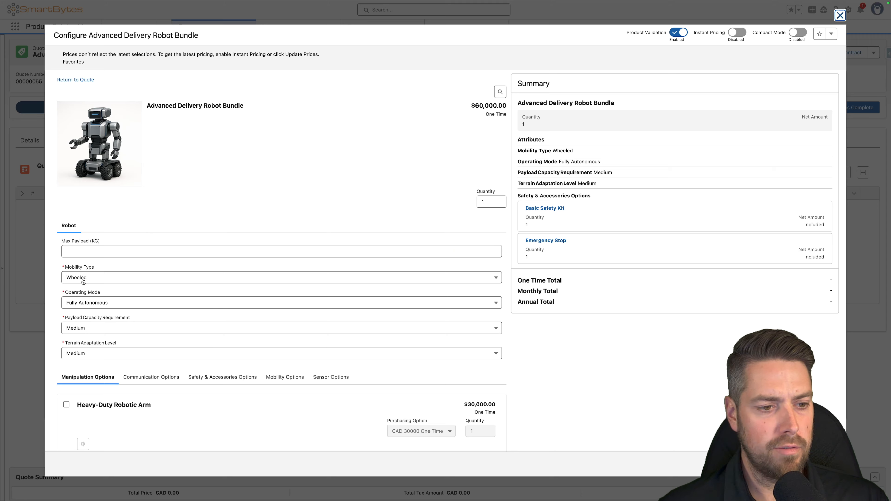
- Check the Safety & Accessories options of the reopened bundle for the Basic Safety Kit and Emergency Stop selections
scroll(83, 281, "down", 3)
left_click(232, 281)
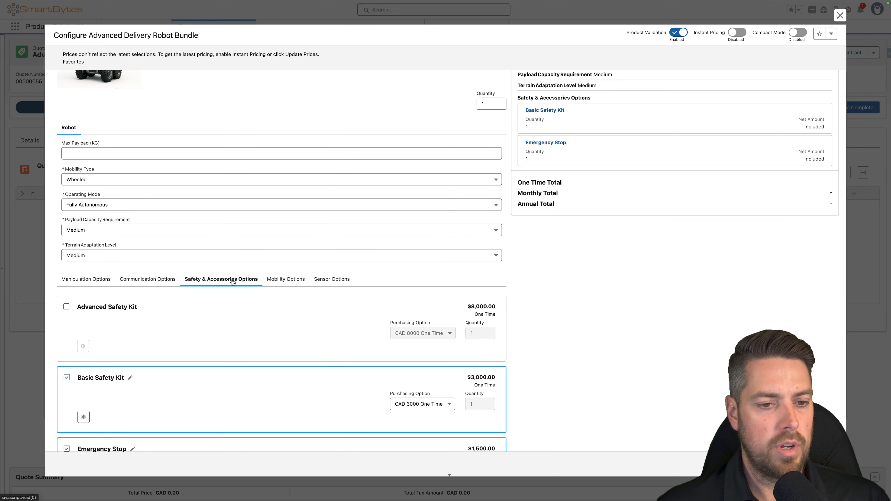
scroll(176, 283, "down", 2)
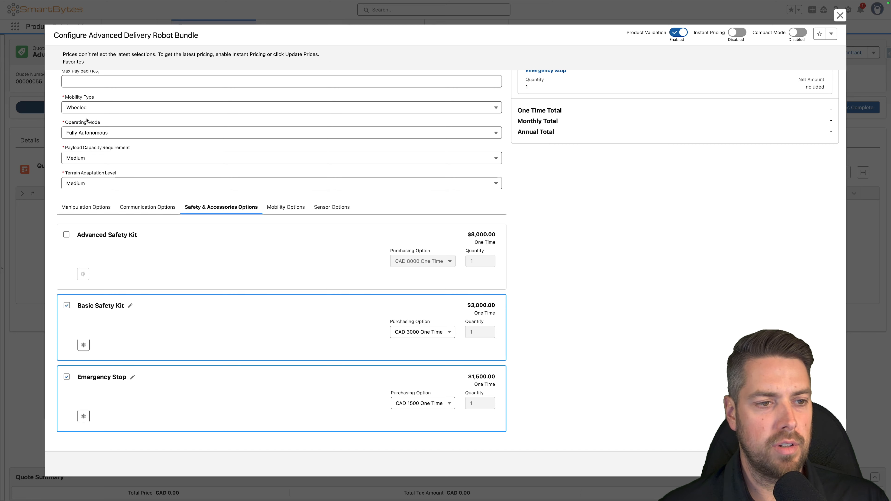
- Try deselecting the Basic Safety Kit in Fully Autonomous mode, and deselect it with Operating Mode set to Semi-Autonomous
left_click(66, 306)
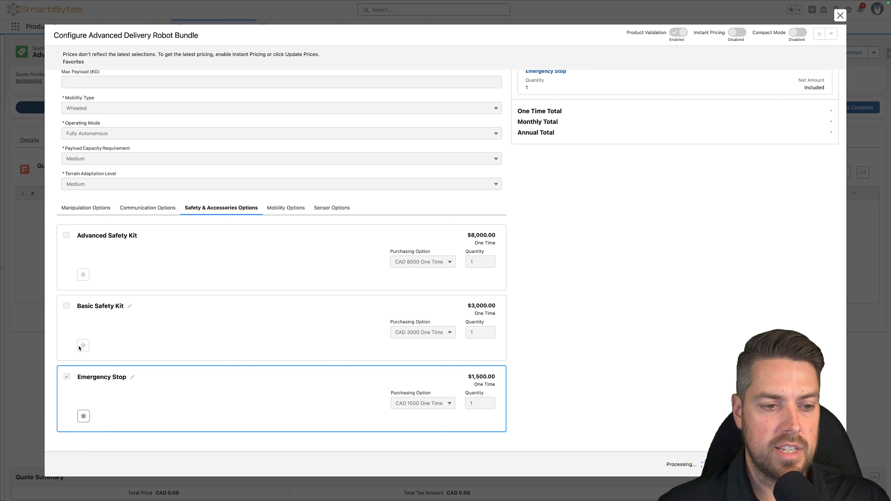
left_click(67, 305)
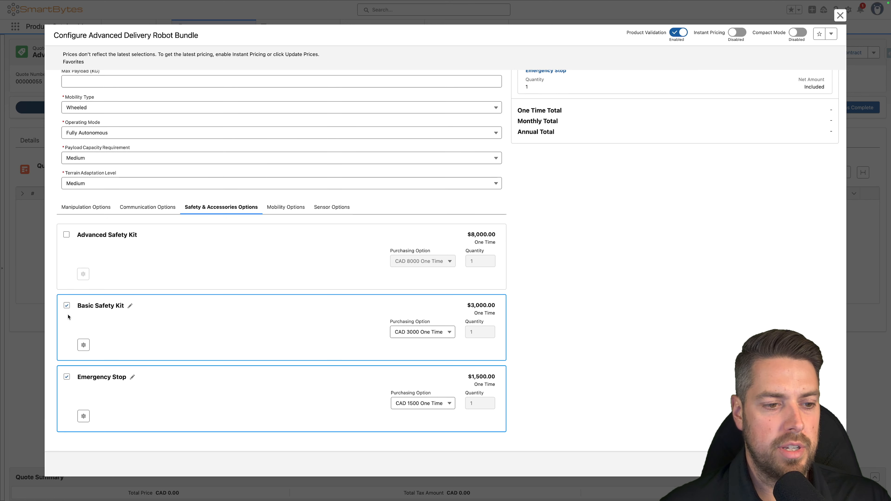
left_click(106, 132)
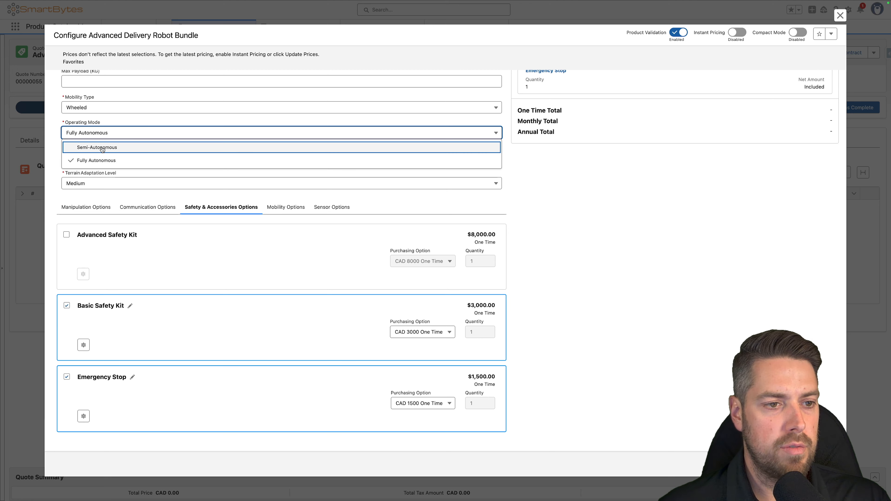
left_click(90, 147)
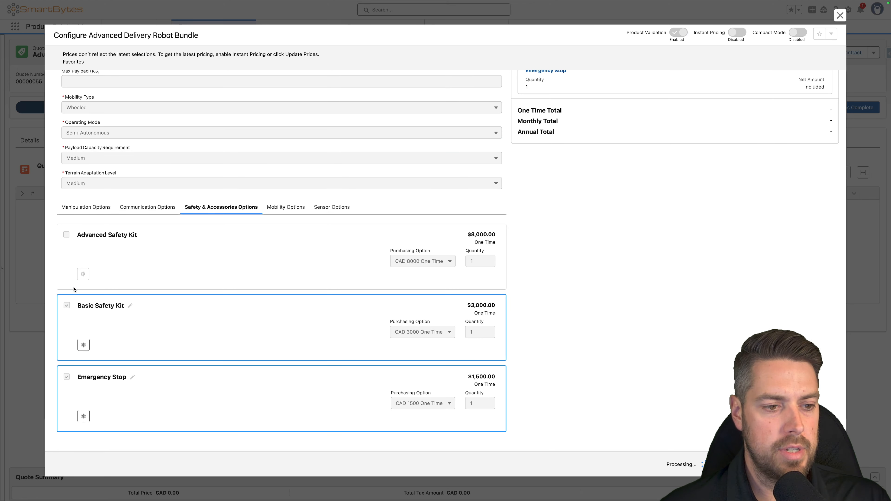
left_click(67, 306)
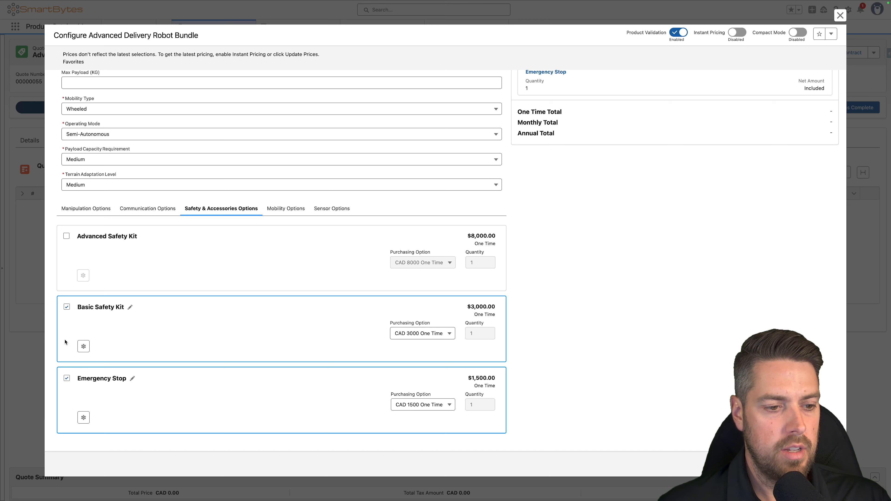
left_click(67, 308)
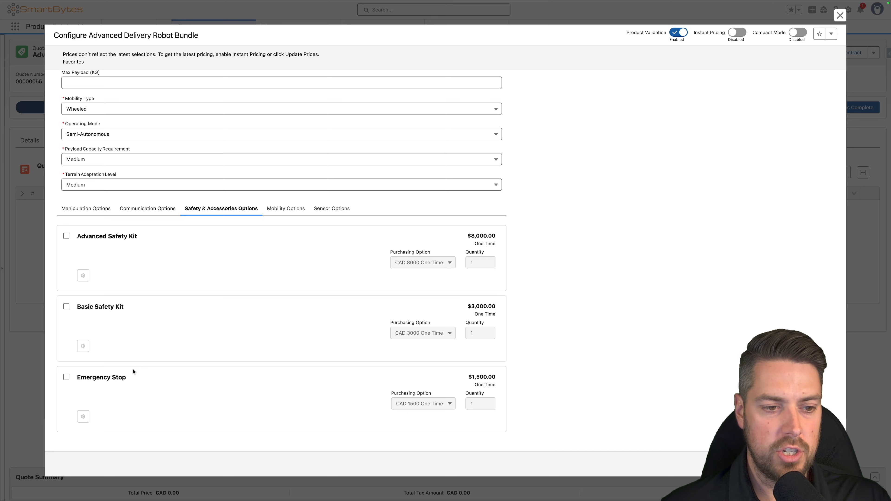
- Set the bundle's Operating Mode back to Fully Autonomous to test the chained require rules
left_click_drag(69, 123, 114, 124)
left_click(114, 125)
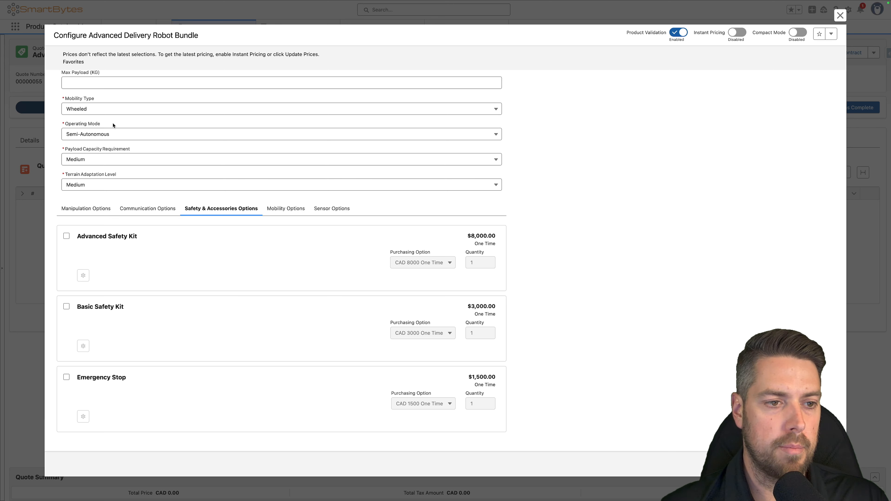
left_click(115, 135)
left_click(105, 163)
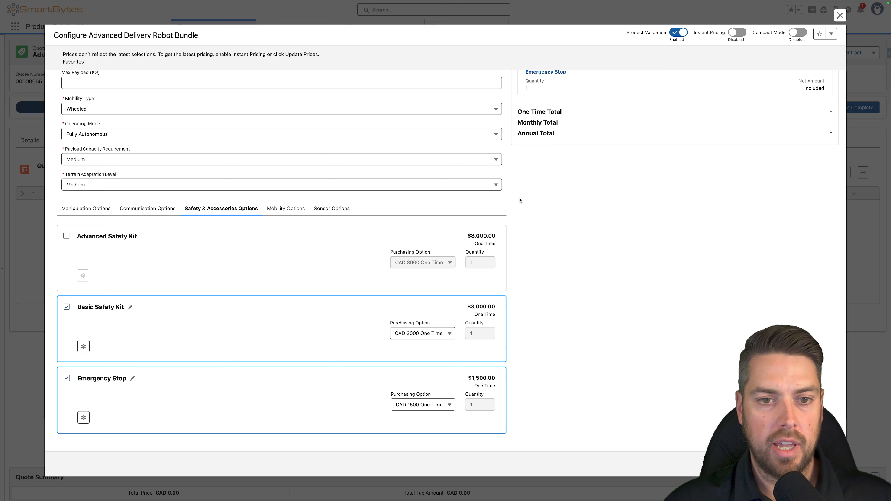
- Switch to the rule-type notes, read the chained Require example and the Preference rule example, and return to the browser
key("ctrl+Left")
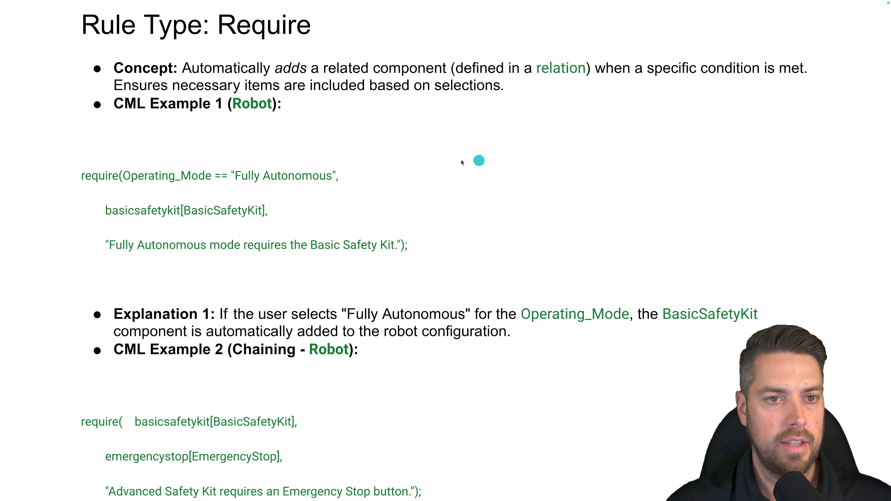
scroll(407, 213, "down", 3)
scroll(407, 212, "down", 12)
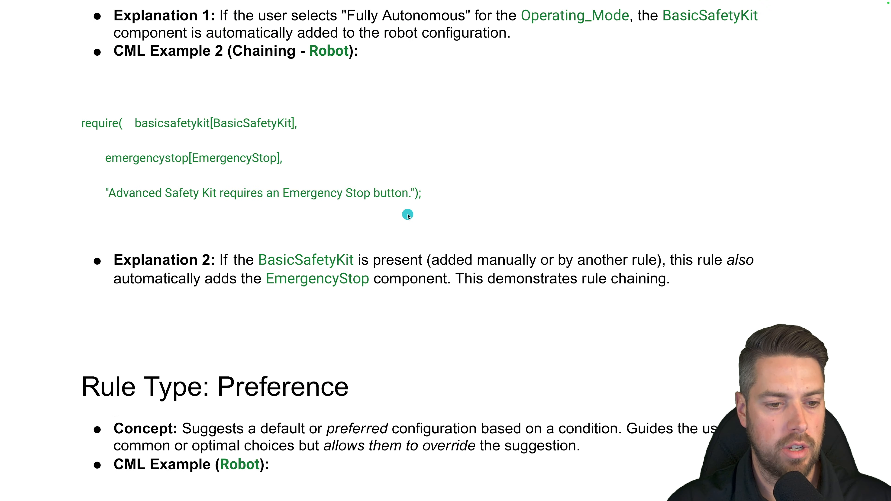
scroll(184, 131, "down", 2)
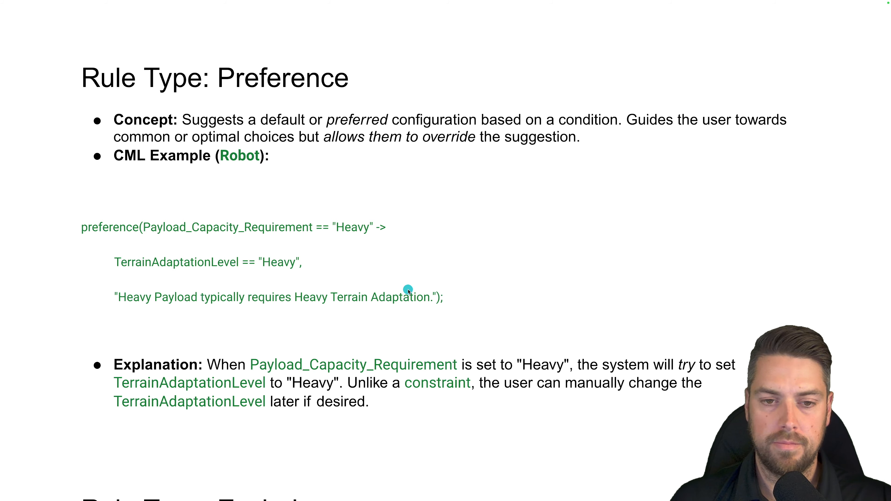
key("ctrl+Right")
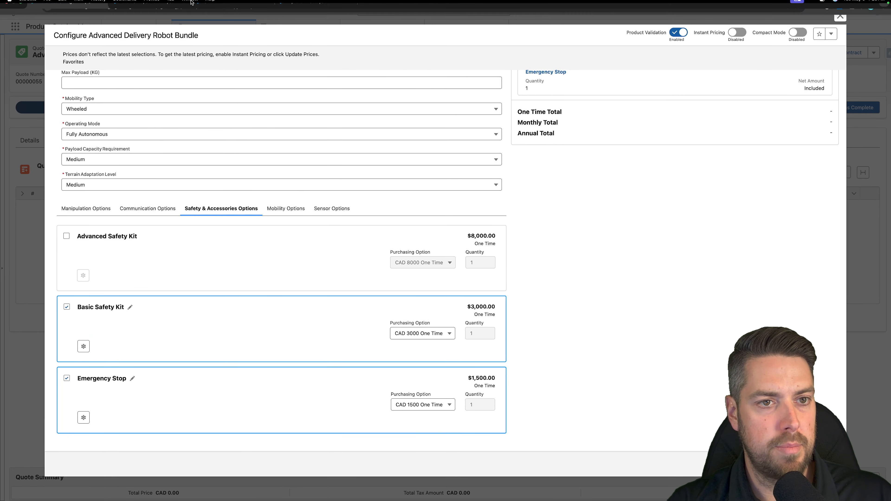
- Switch to Constraint Builder and deactivate the constraint model
left_click(221, 8)
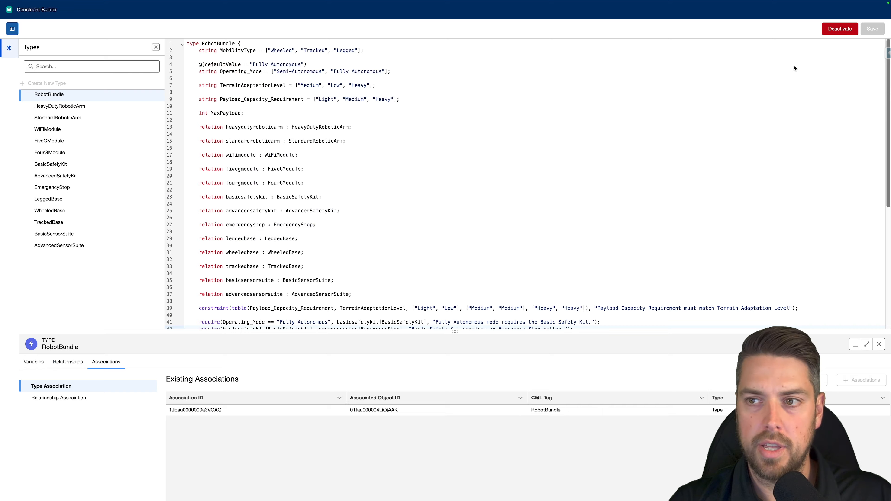
left_click(839, 28)
left_click(462, 264)
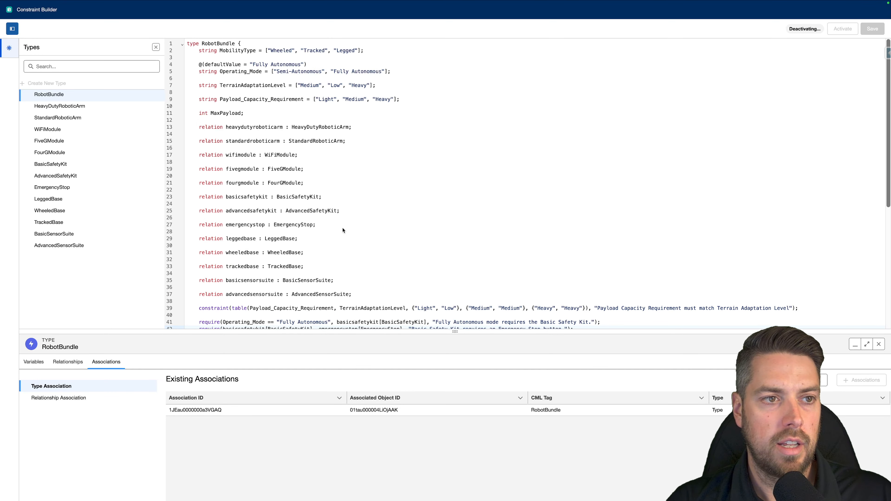
- Comment out the table constraint that matches Payload_Capacity_Requirement to TerrainAdaptationLevel with //
scroll(364, 211, "down", 8)
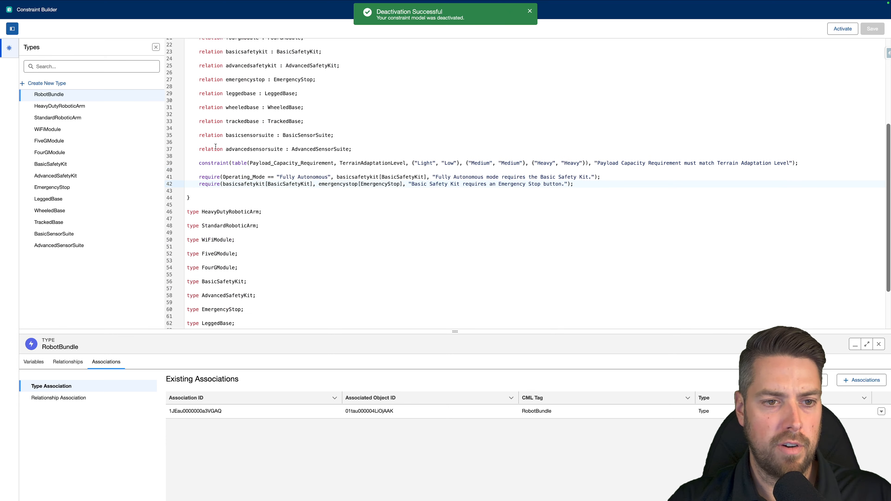
left_click(197, 162)
type("//")
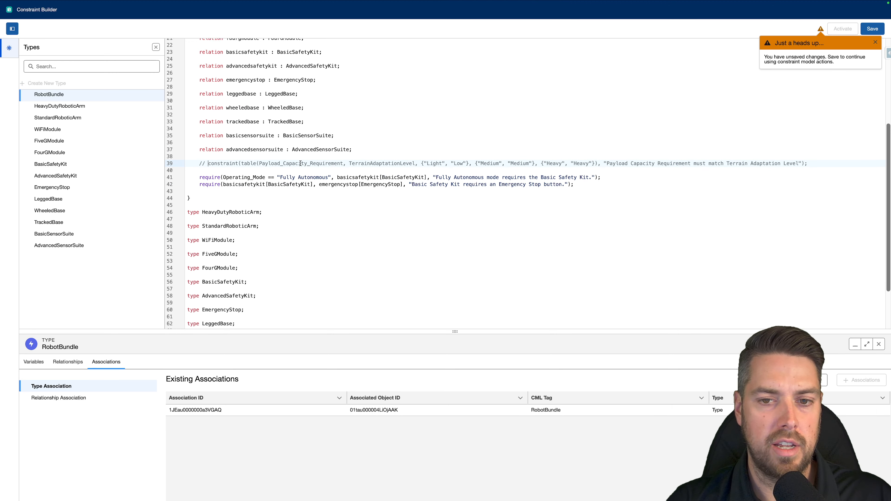
- Add preference(Payload_Capacity_Requirement == "Heavy" -> TerrainAdaptationLevel == "Heavy", "Heavy Payload typically requires Heavy Terrain Adaptation."); below the require rules, and save and activate the model
left_click(603, 180)
key("Return")
key("Return")
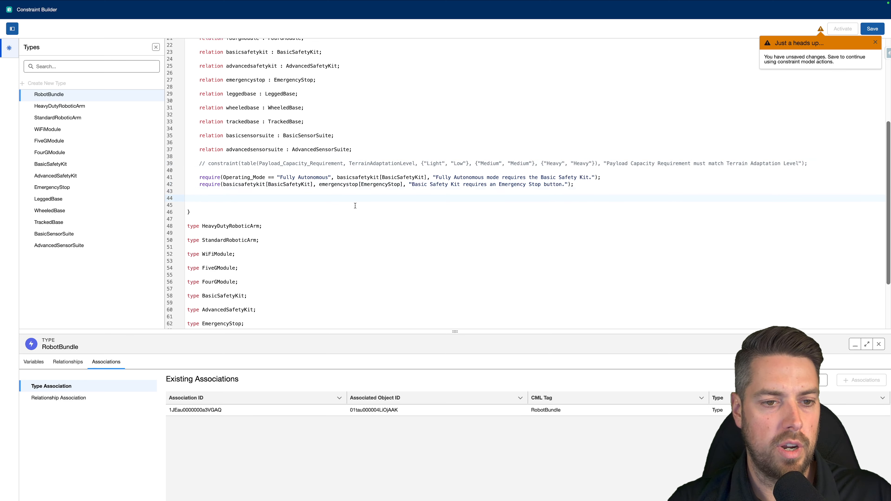
type("preference(Payload_Capacity_Requirement == \"Heavy\" -> TerrainAdaptationLevel == \"Heavy\", \"Heavy Payload typically requires Heavy Terrain Adaptation.\");")
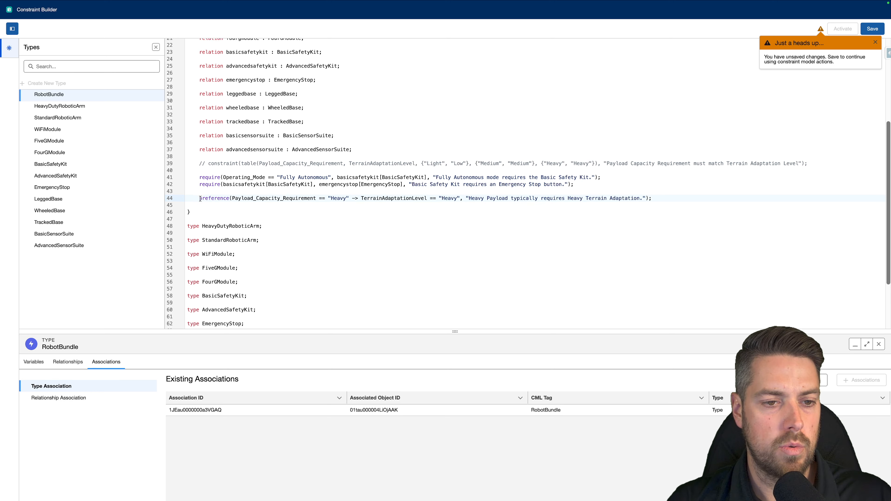
left_click_drag(232, 198, 316, 198)
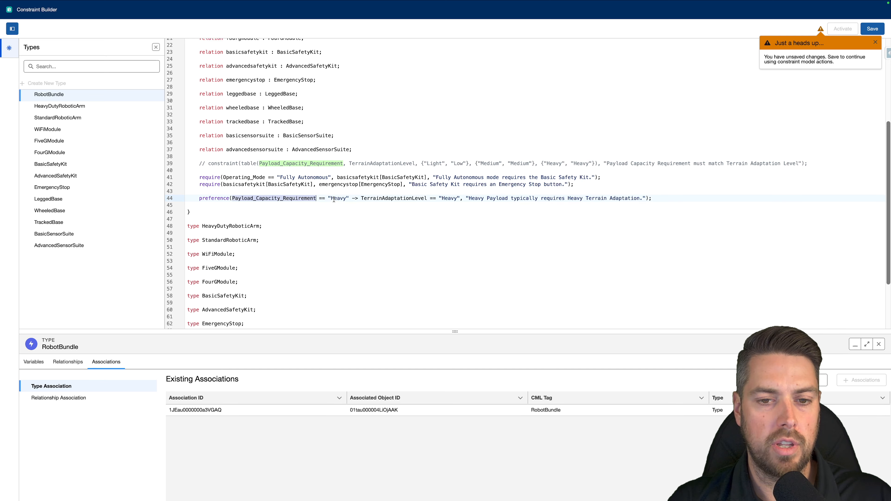
double_click(439, 197)
key("Right")
left_click_drag(469, 199, 640, 198)
left_click(670, 205)
left_click(862, 31)
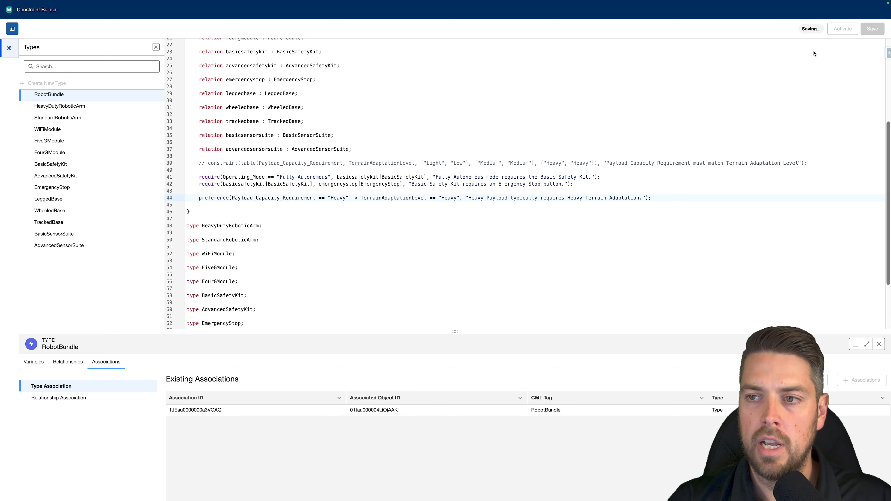
left_click(839, 31)
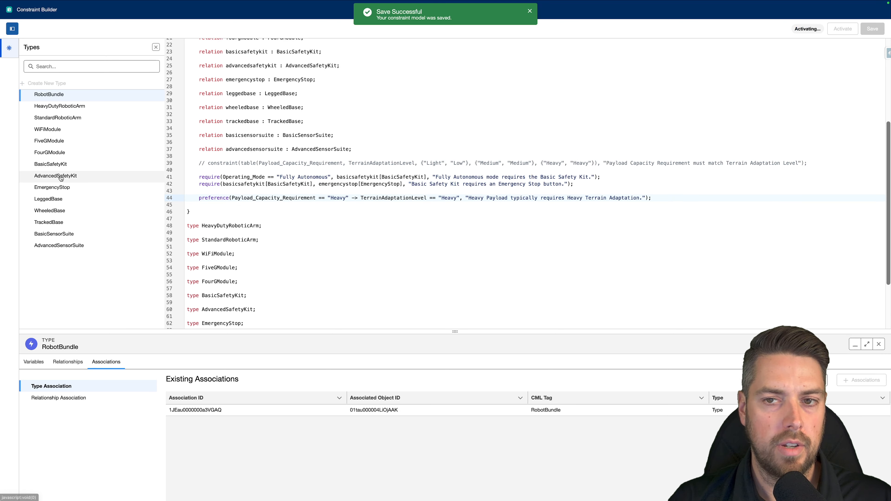
- Switch to the quote, discard the open configuration, and reopen the Advanced Delivery Robot Bundle for configuration
mouse_move(251, 2)
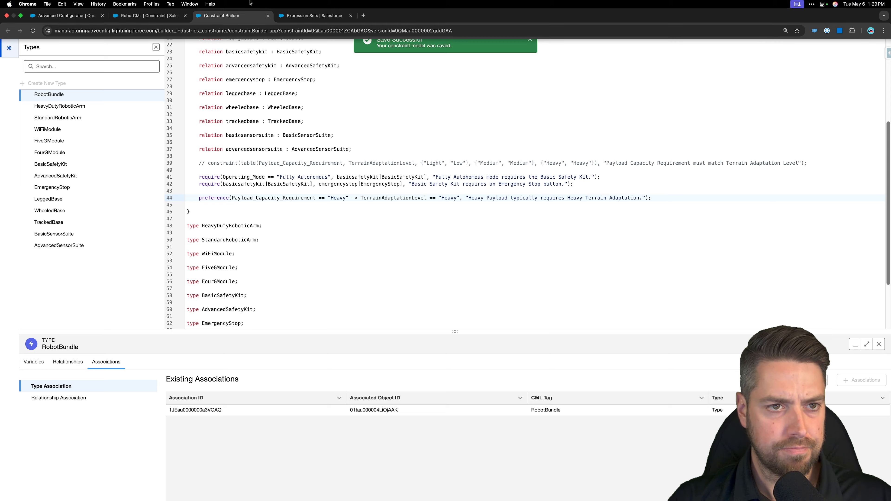
left_click(66, 7)
left_click(744, 464)
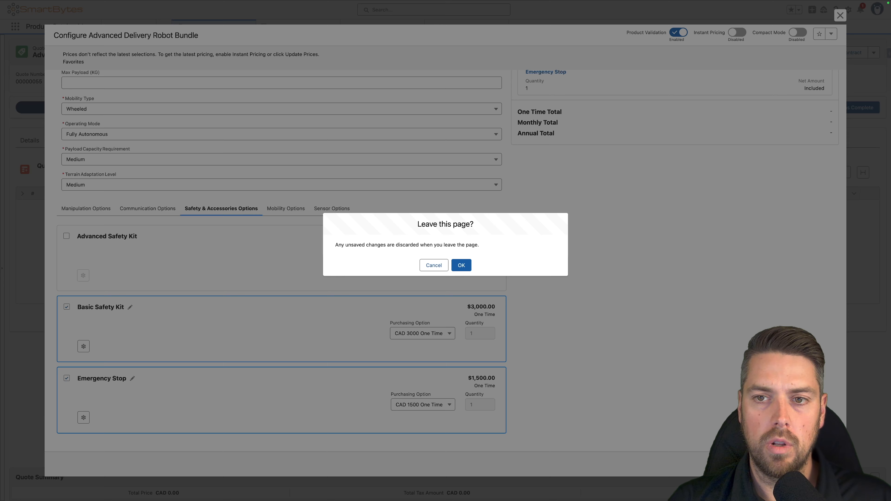
left_click(463, 265)
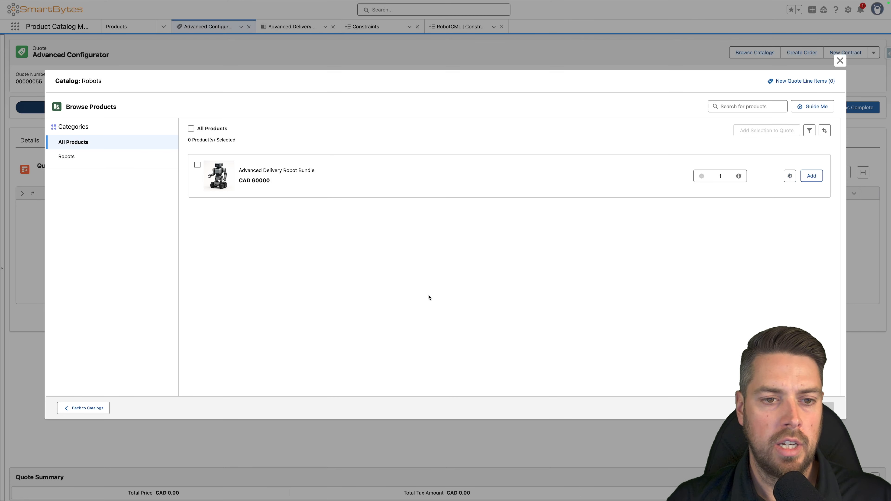
left_click(790, 176)
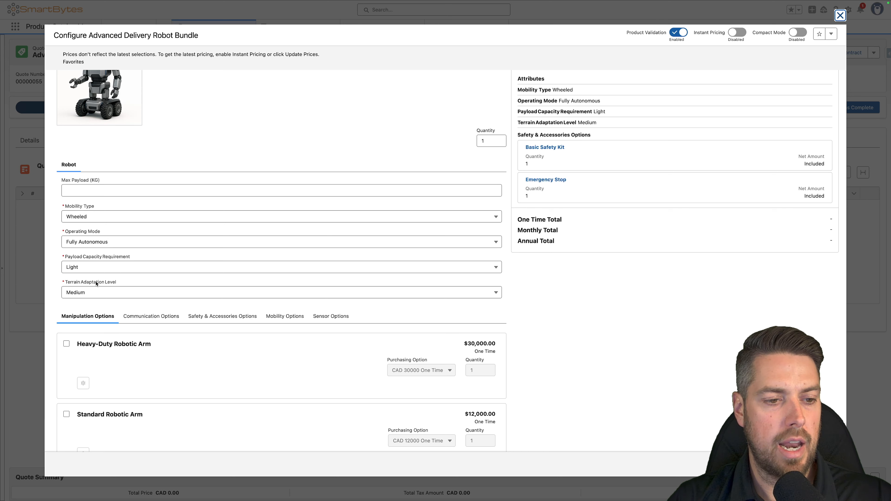
- Test the preference rule by setting Payload Capacity Requirement to Heavy and overriding Terrain Adaptation Level with Low
left_click(123, 266)
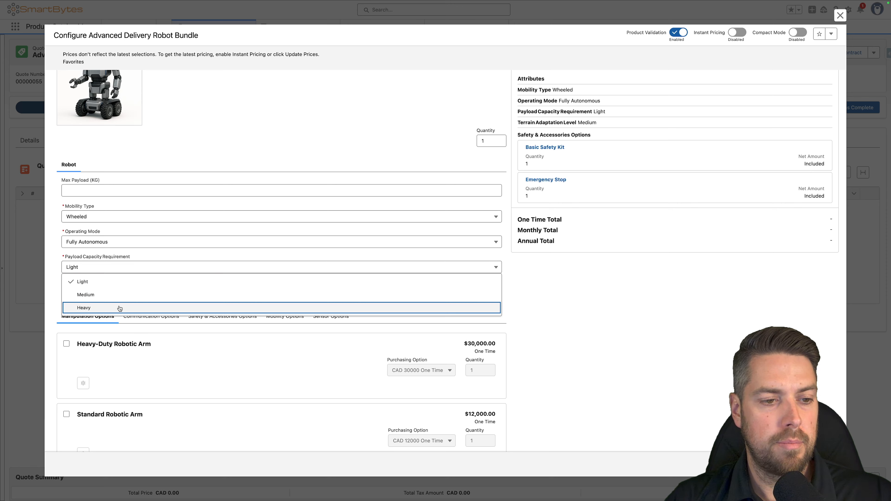
left_click(124, 308)
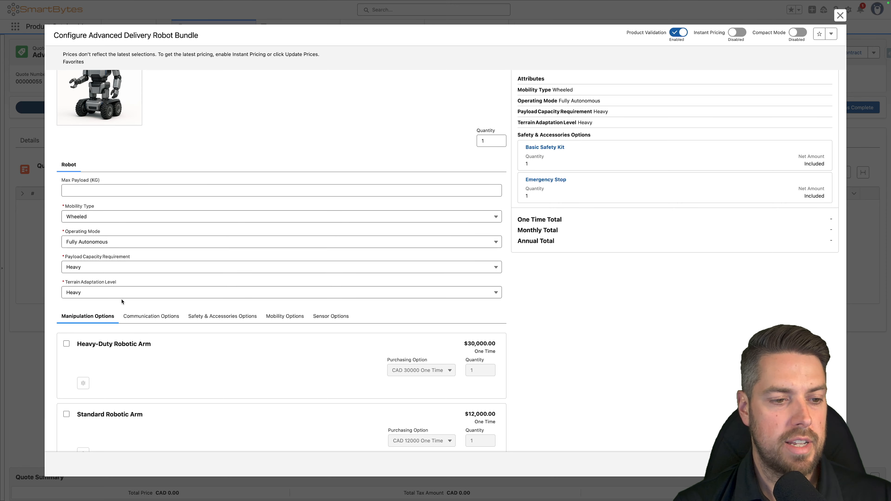
scroll(122, 301, "up", 3)
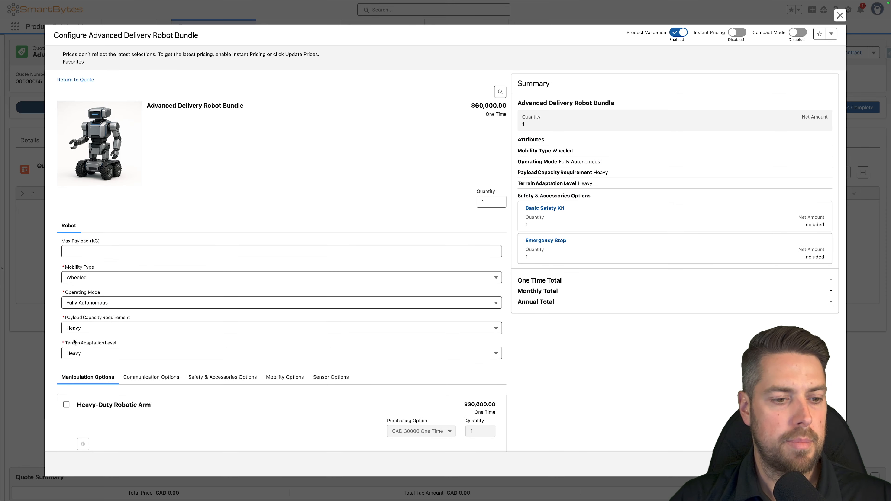
left_click(97, 355)
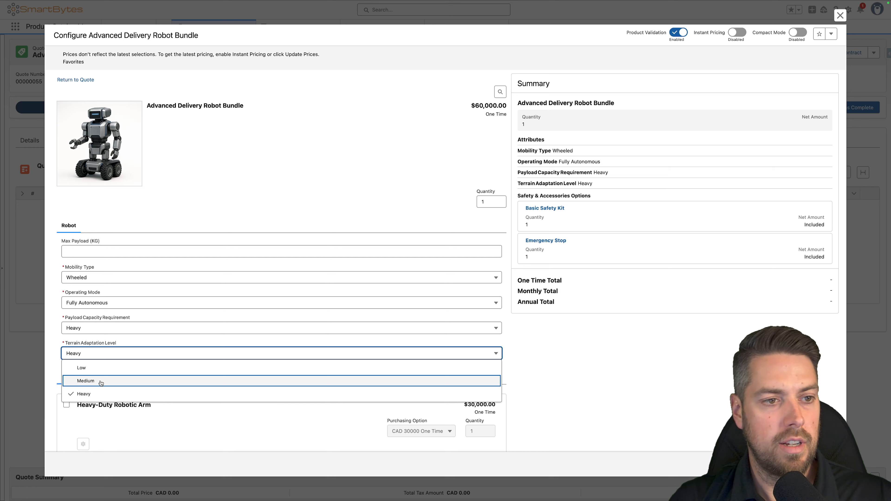
left_click(108, 369)
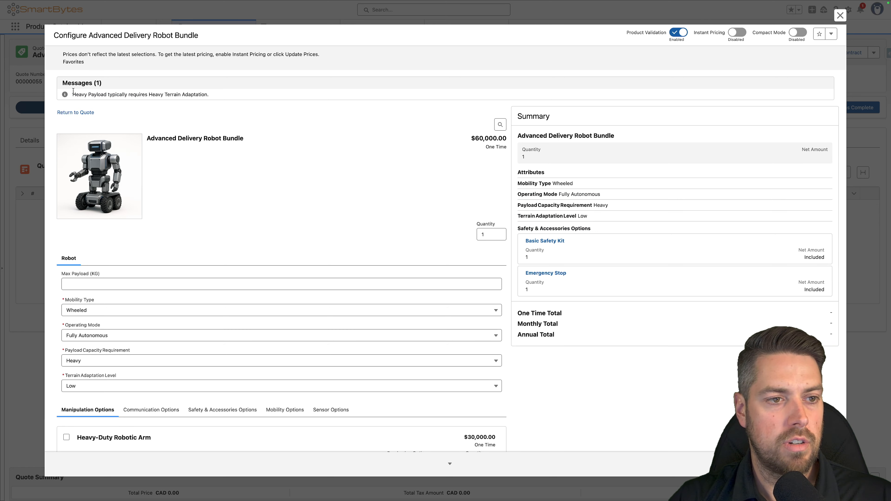
left_click_drag(72, 95, 231, 101)
left_click(222, 97)
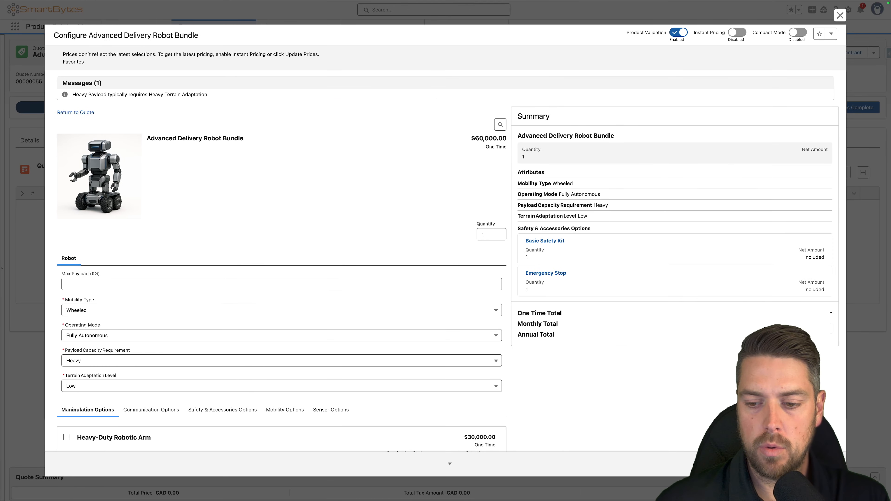
- Discard the bundle configuration and return to the RobotBundle code in Constraint Builder
left_click(743, 464)
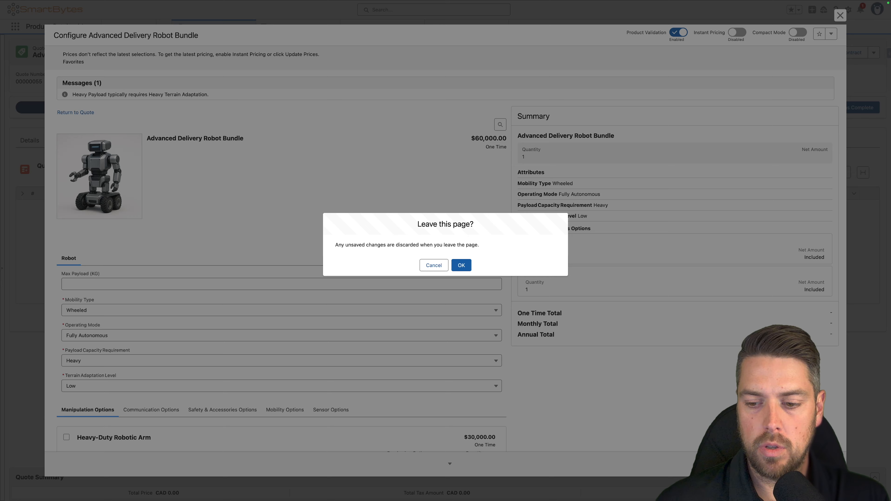
left_click(461, 266)
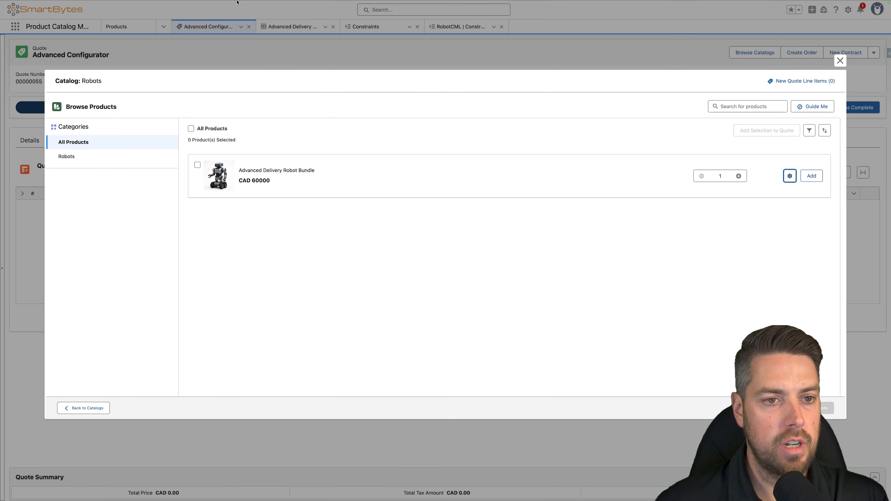
left_click(231, 15)
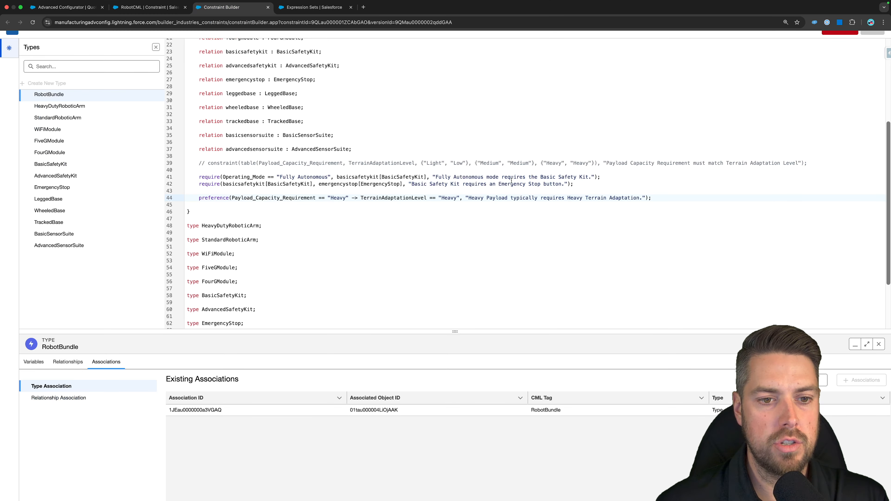
scroll(512, 180, "up", 5)
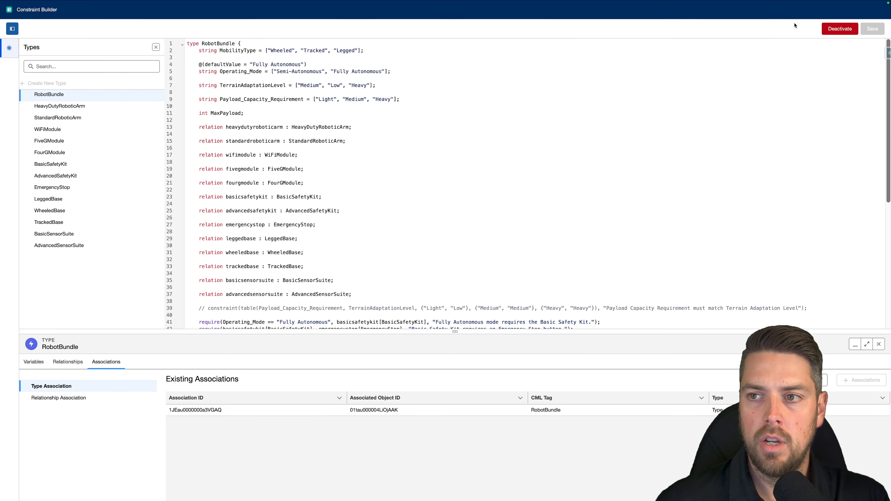
- Deactivate the model and add exclude(MobilityType == "Wheeled", trackedbase[TrackedBase], "Wheeled mobility excludes the Tracked Base component."); below the preference rule
left_click(835, 30)
left_click(461, 265)
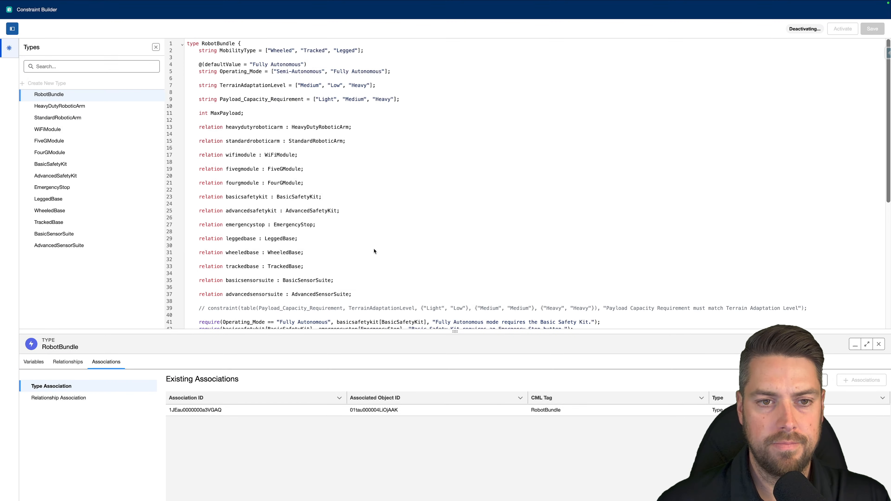
scroll(386, 251, "down", 10)
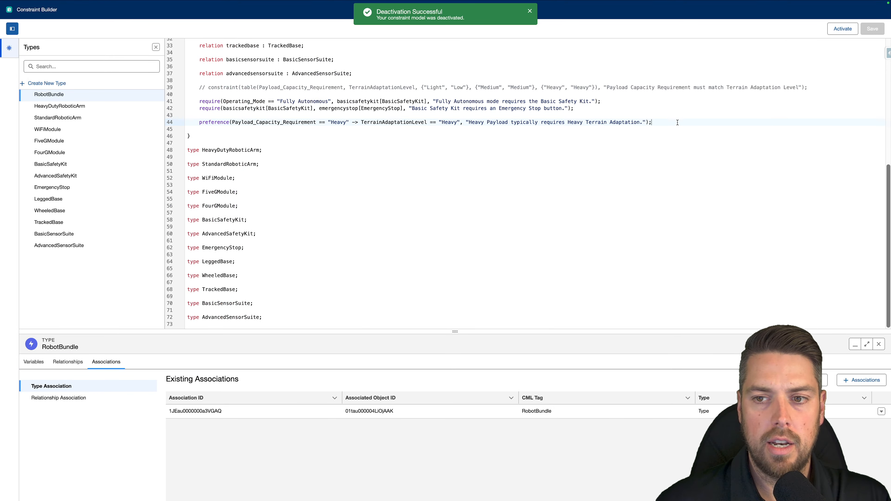
key("Return")
key("Return")
scroll(489, 232, "up", 8)
scroll(359, 126, "down", 8)
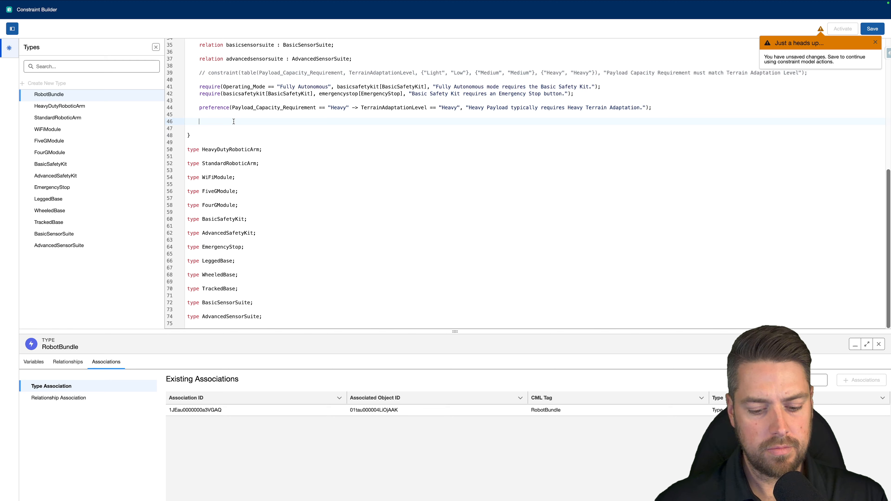
type("exclude(MobilityType == \"Wheeled\", trackedbase[TrackedBase], \"Wheeled mobility excludes the Tracked Base component.\");")
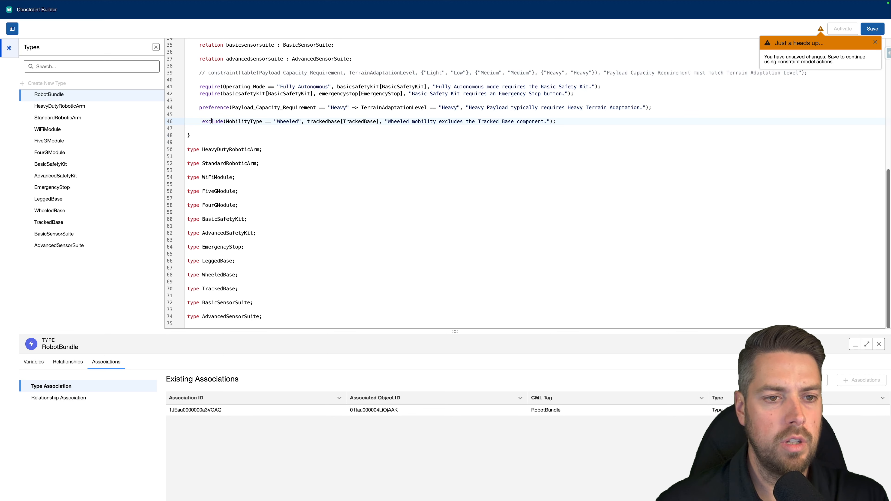
key("BackSpace")
left_click(213, 117)
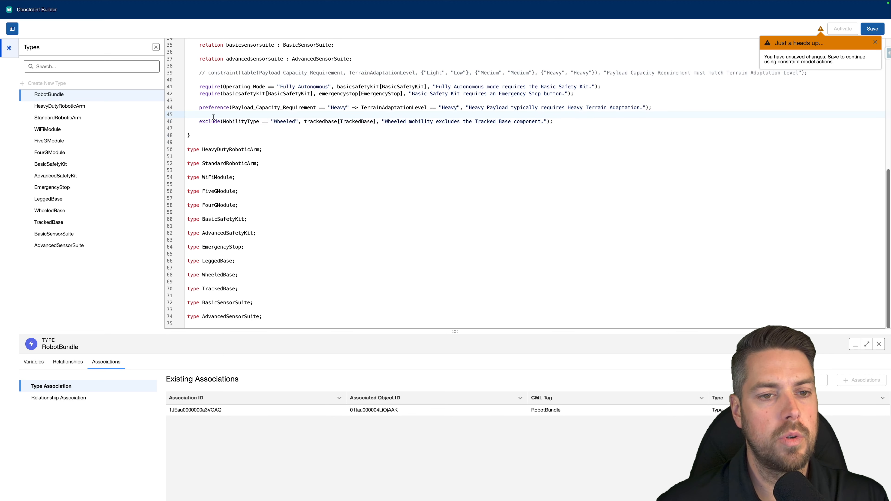
- Examine the exclude rule's MobilityType condition and trackedbase[TrackedBase] reference against the matching attribute, relation and type declarations
left_click_drag(221, 122, 299, 124)
scroll(258, 140, "up", 7)
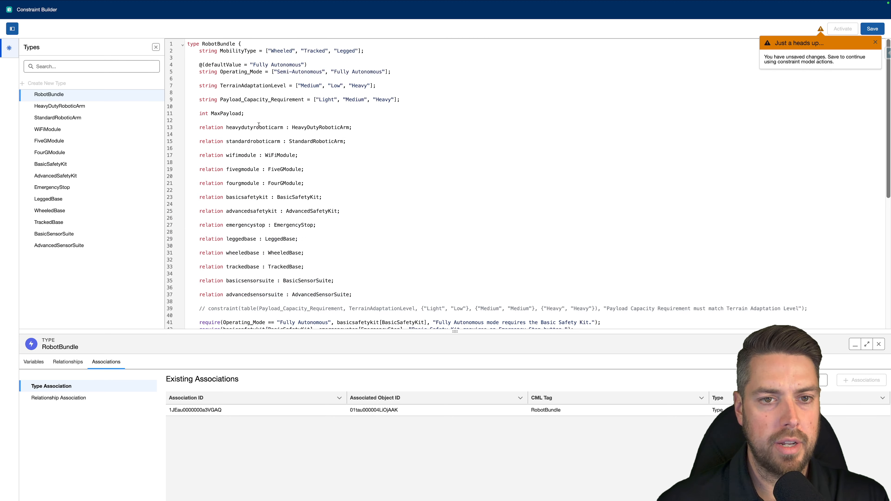
scroll(301, 100, "down", 6)
left_click(283, 139)
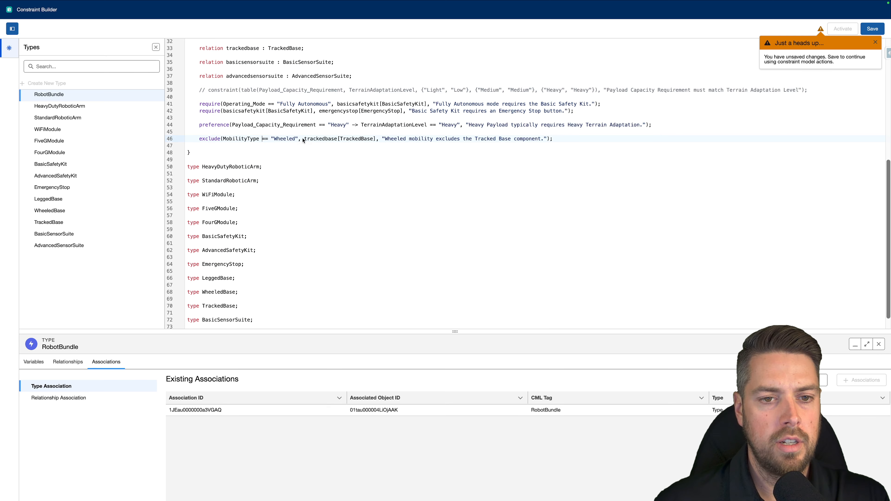
left_click_drag(304, 139, 377, 143)
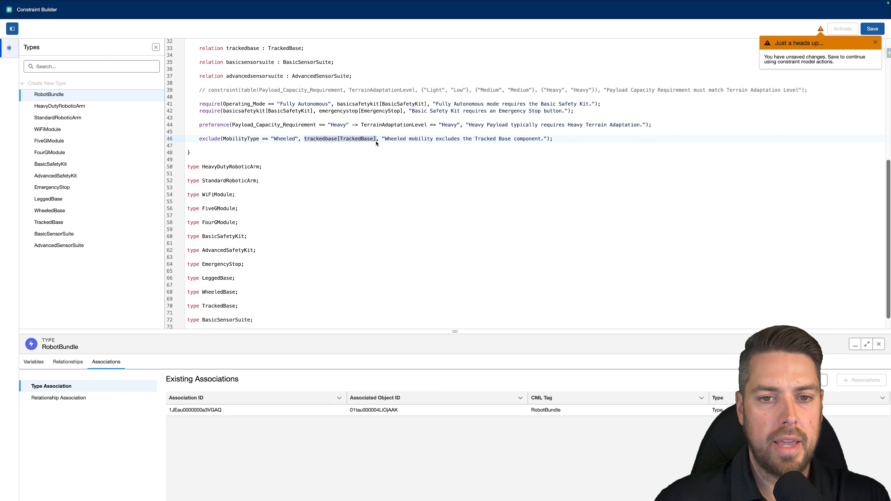
left_click_drag(238, 306, 186, 307)
scroll(261, 248, "up", 4)
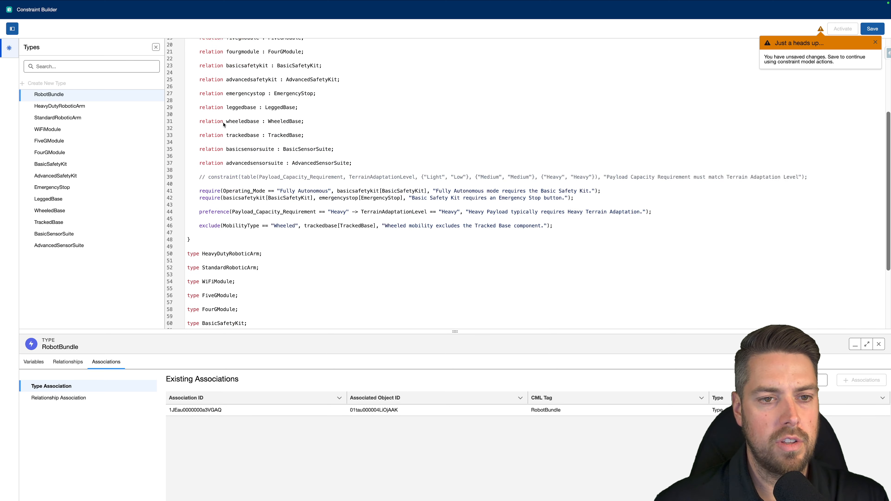
left_click_drag(196, 137, 317, 137)
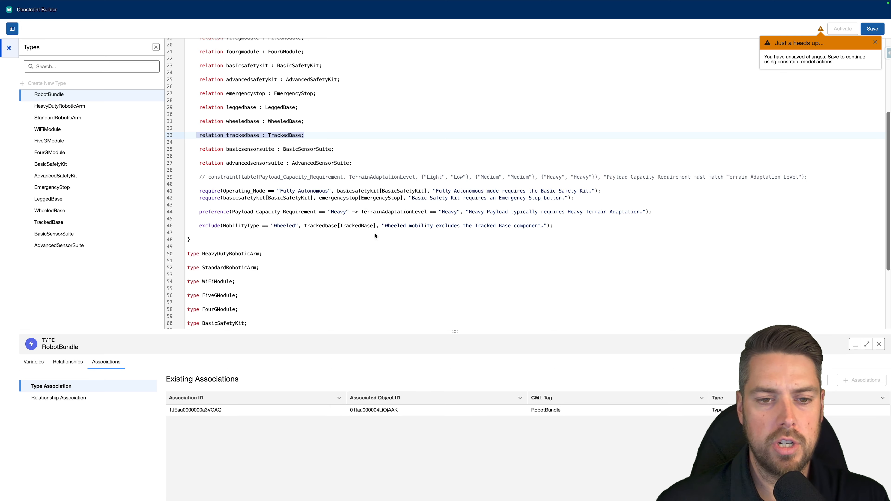
left_click_drag(223, 226, 298, 229)
left_click(298, 228)
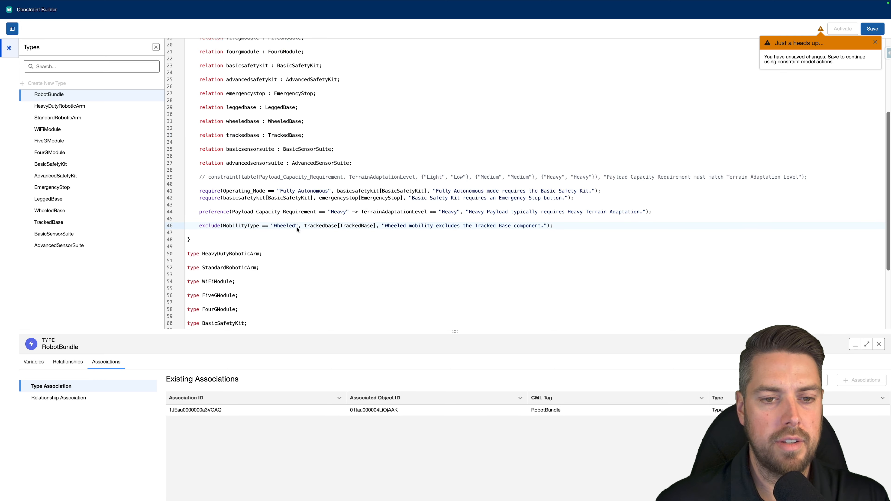
- Save and activate the model, and configure the Advanced Delivery Robot Bundle on the quote to check its Mobility Options
left_click(873, 34)
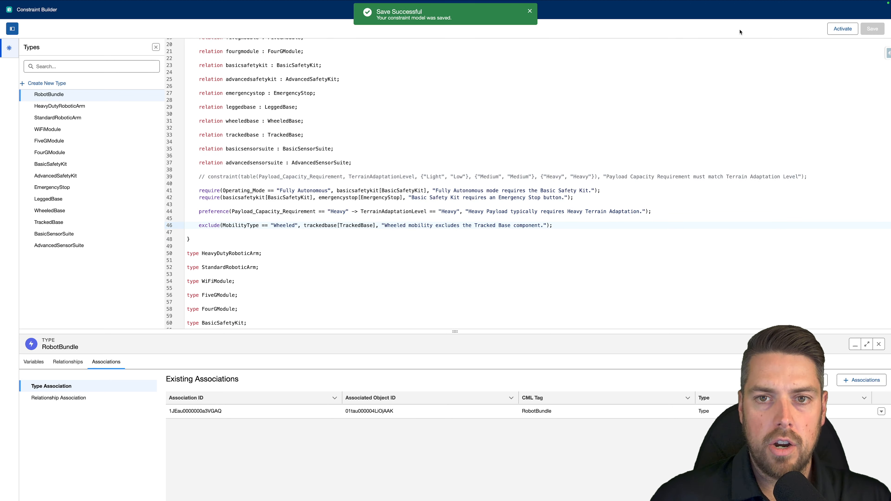
left_click(842, 29)
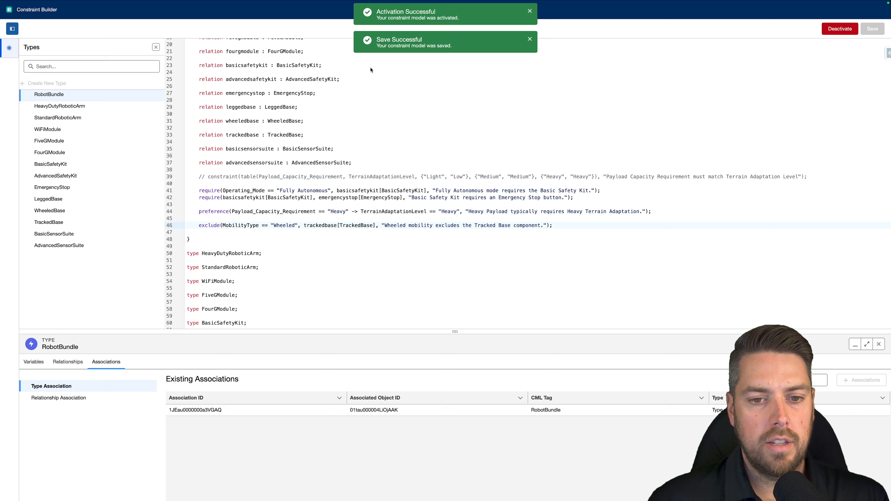
mouse_move(263, 3)
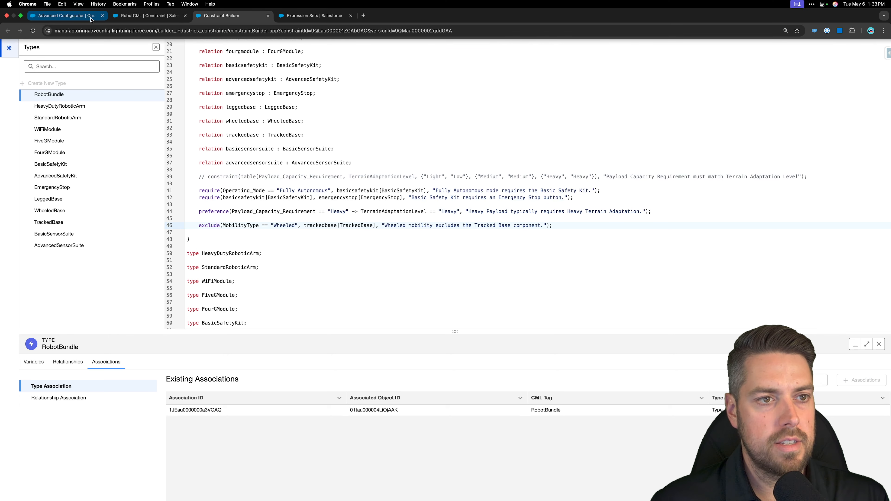
left_click(67, 16)
left_click(790, 176)
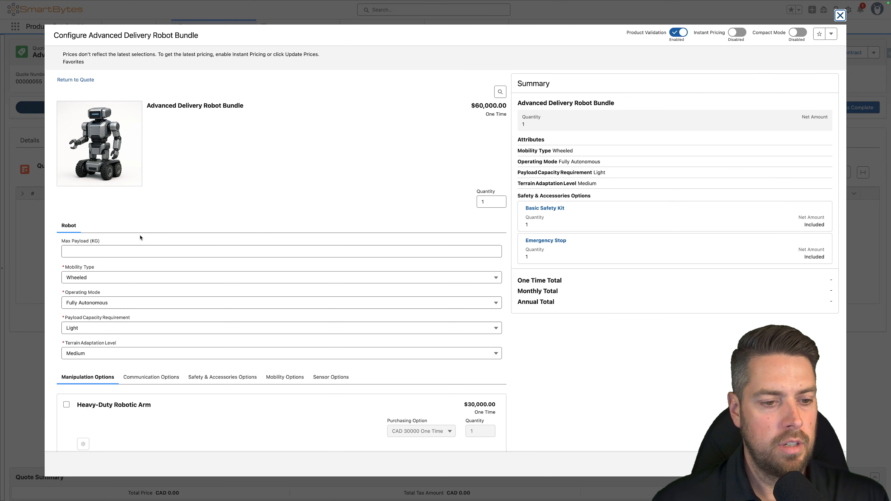
scroll(291, 286, "down", 3)
left_click(285, 280)
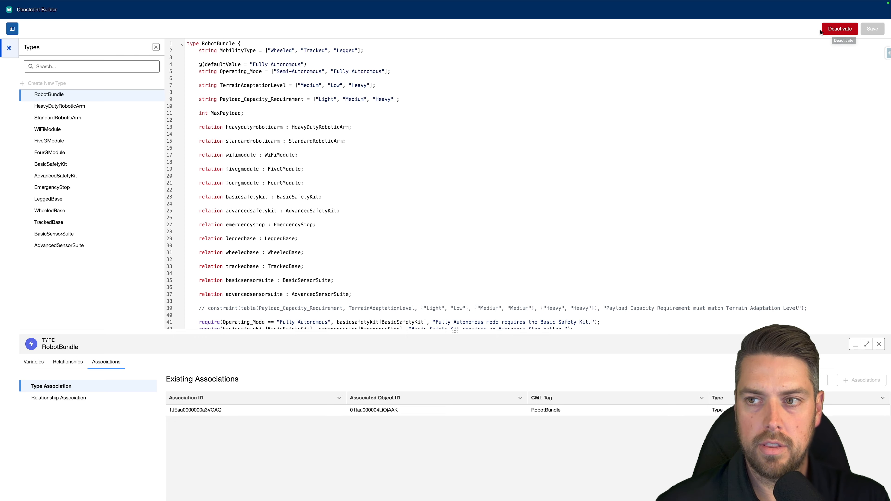
- Deactivate the model in Constraint Builder and review the MobilityType values alongside the exclude rule
left_click(831, 31)
left_click(461, 266)
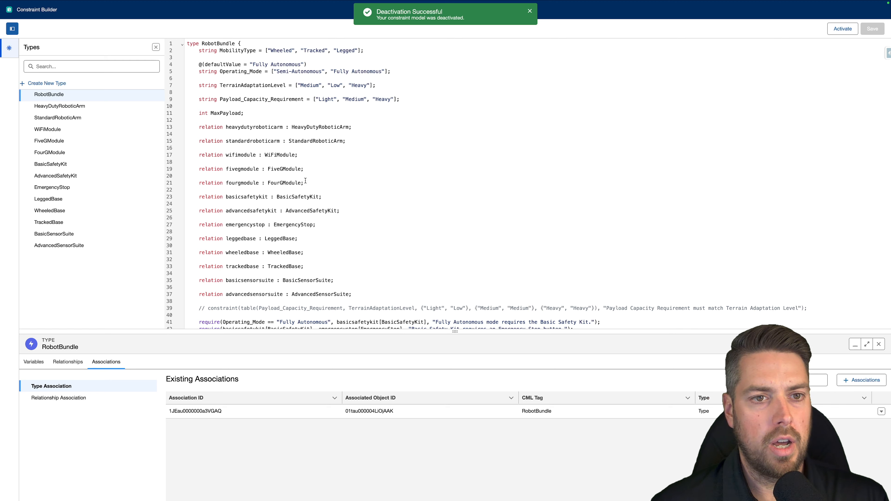
left_click_drag(199, 52, 371, 51)
left_click(371, 51)
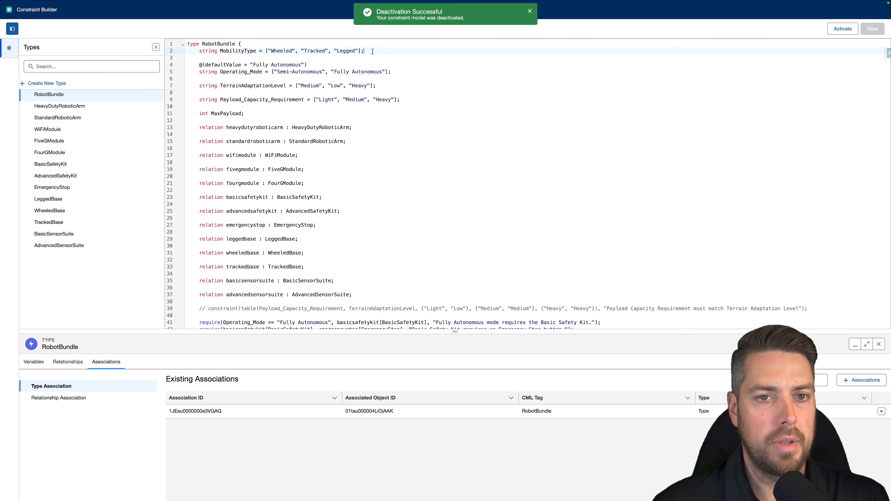
scroll(298, 74, "down", 5)
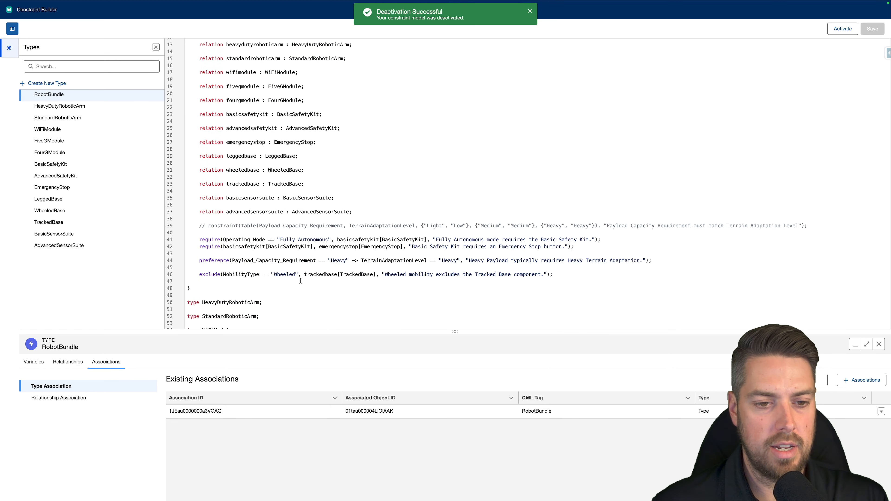
scroll(279, 276, "up", 5)
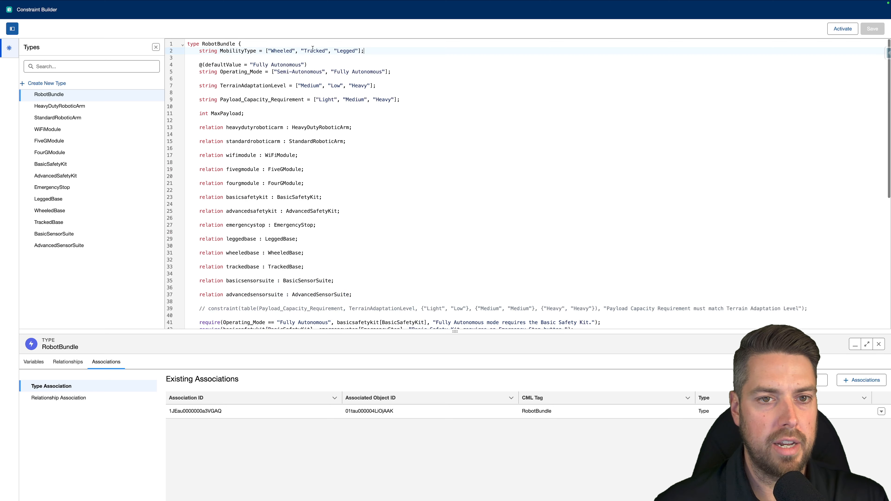
- Copy Operating_Mode's @(defaultValue = "Fully Autonomous") annotation onto a new line above MobilityType, aligned with the declaration
left_click(252, 46)
key("Return")
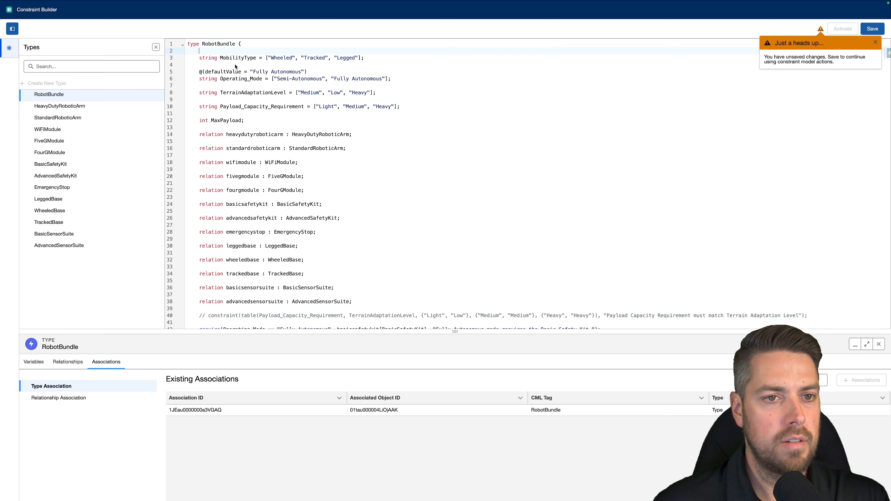
left_click_drag(188, 71, 312, 72)
key("ctrl+c")
left_click(217, 51)
key("ctrl+v")
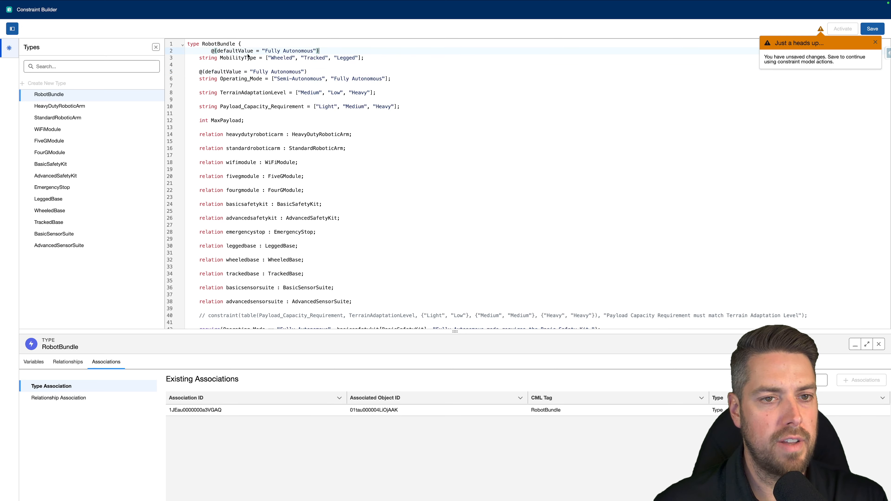
left_click(210, 52)
key("BackSpace")
key("BackSpace")
key("BackSpace")
key("BackSpace")
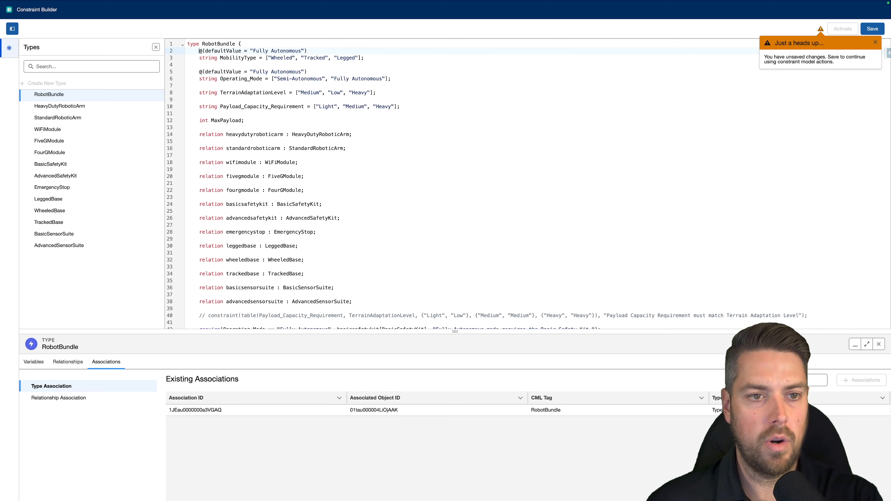
- Change the MobilityType default value to "Tracked", and save and activate the model
double_click(315, 58)
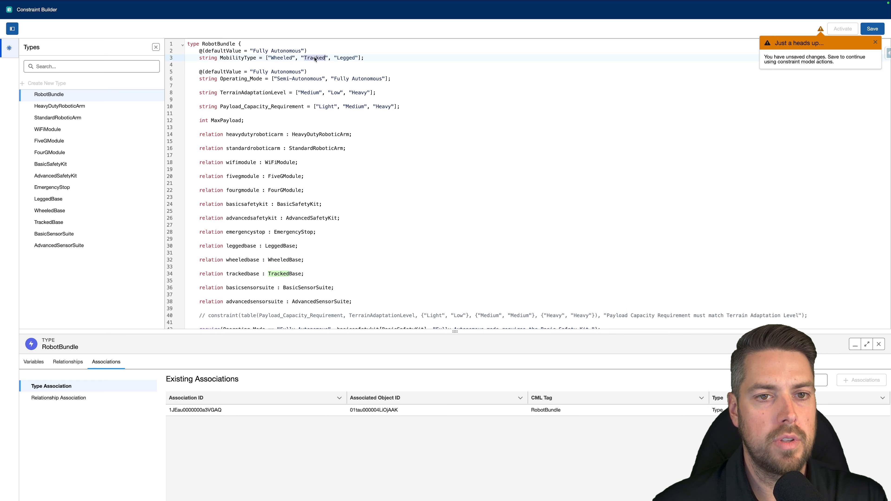
left_click_drag(262, 52, 301, 52)
key("ctrl+v")
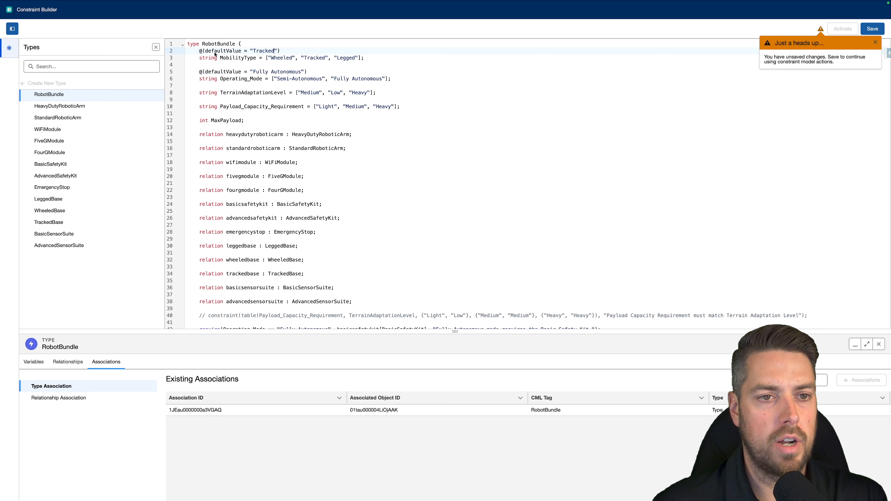
left_click(872, 29)
left_click(852, 31)
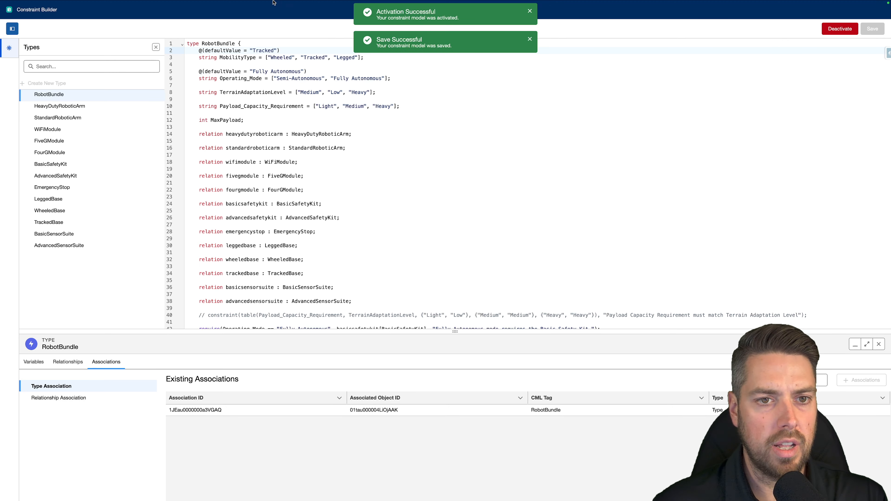
- Switch to the quote, discard the open configuration, and reopen the Advanced Delivery Robot Bundle for configuration
left_click(70, 16)
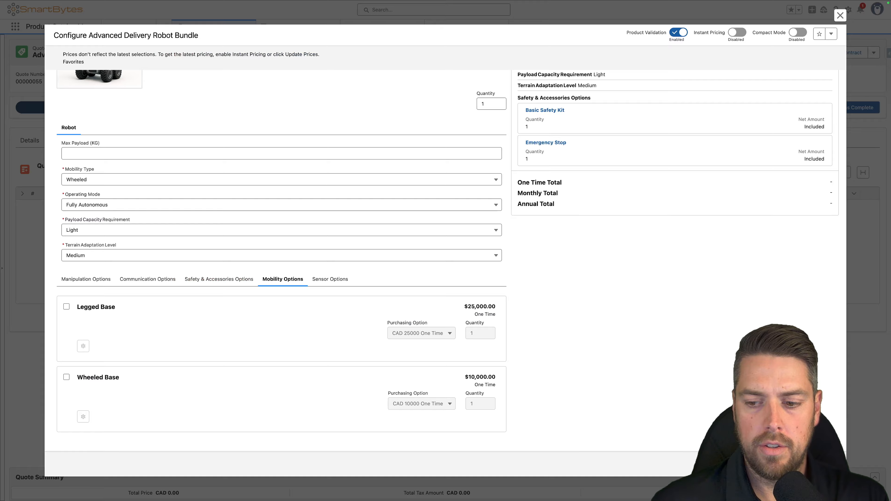
key("Escape")
left_click(455, 267)
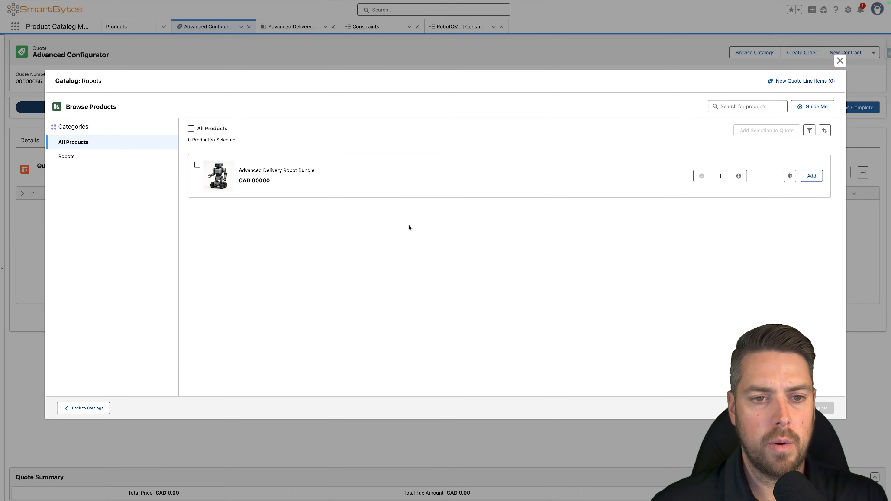
left_click(790, 176)
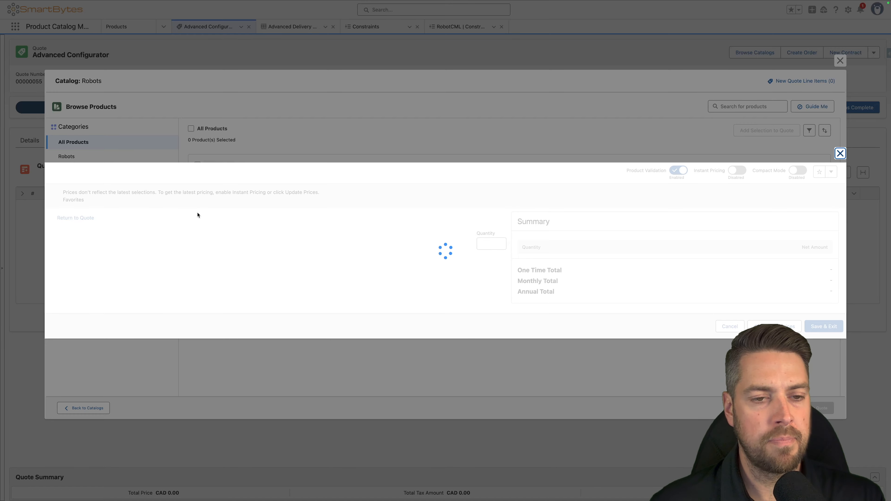
- Test the exclude rule by checking the Mobility Options for the Tracked Base and changing Mobility Type to Wheeled
scroll(154, 221, "down", 3)
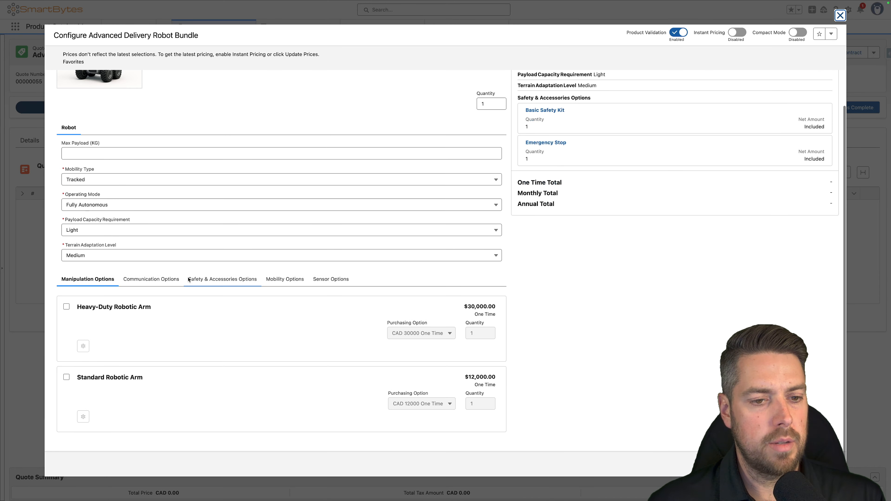
left_click(291, 279)
scroll(157, 307, "down", 2)
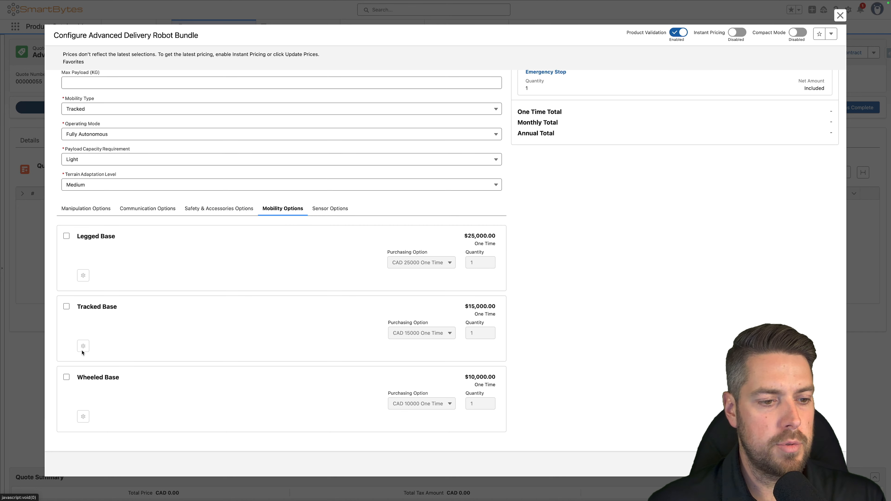
left_click_drag(75, 312, 127, 310)
left_click(117, 292)
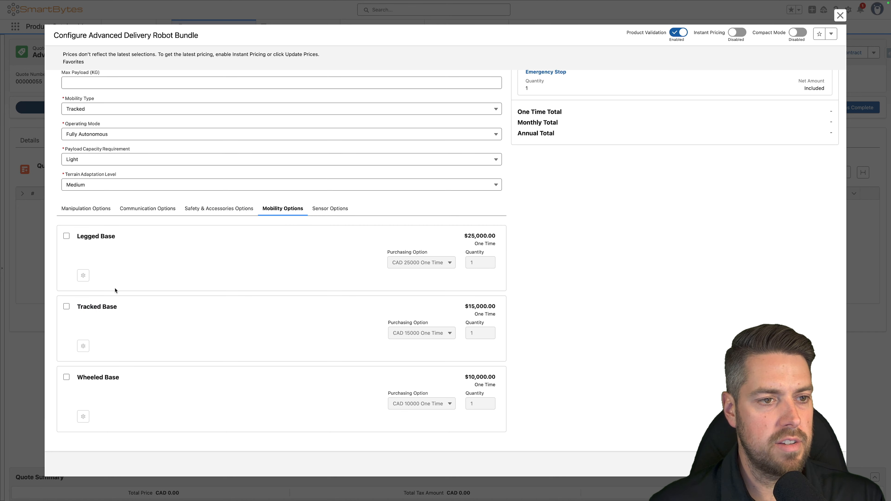
scroll(111, 164, "up", 1)
left_click(101, 136)
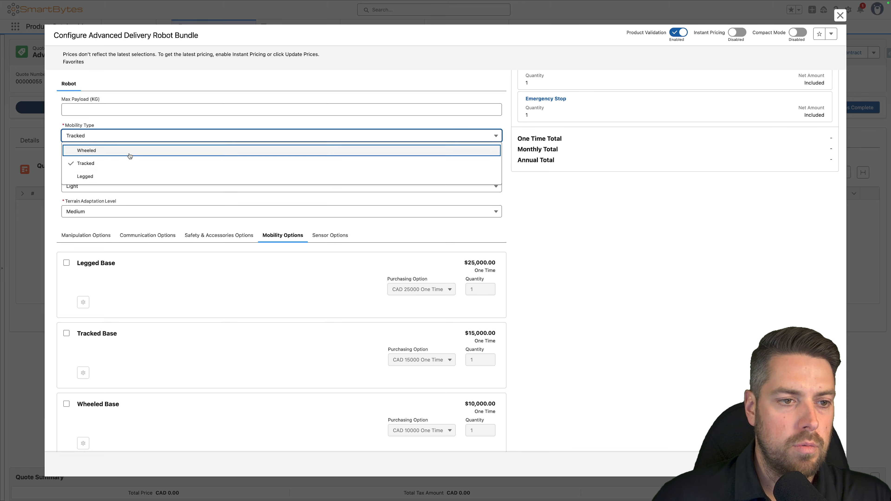
left_click(132, 153)
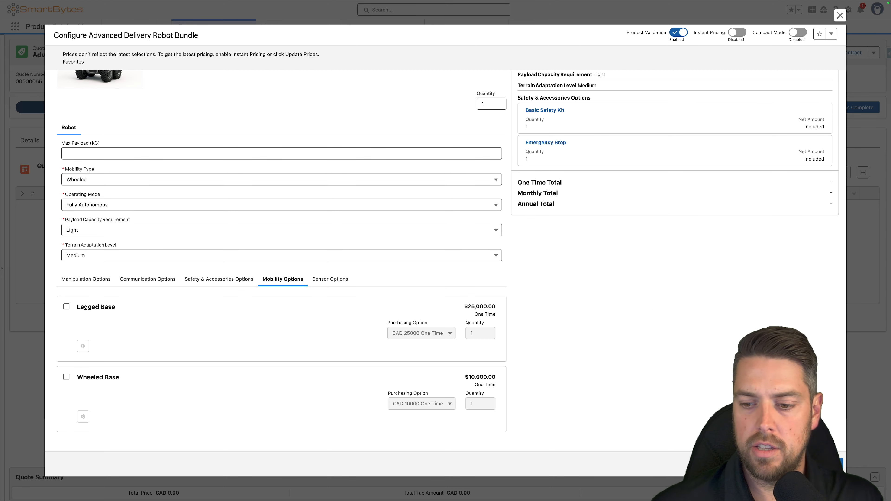
- Discard the open bundle configuration, and deactivate the RobotCML model in the Constraint Builder
key("Escape")
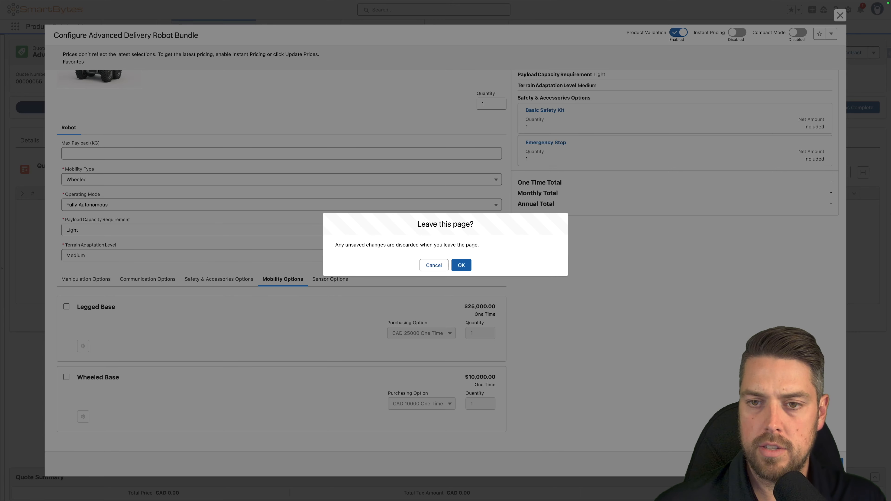
left_click(461, 265)
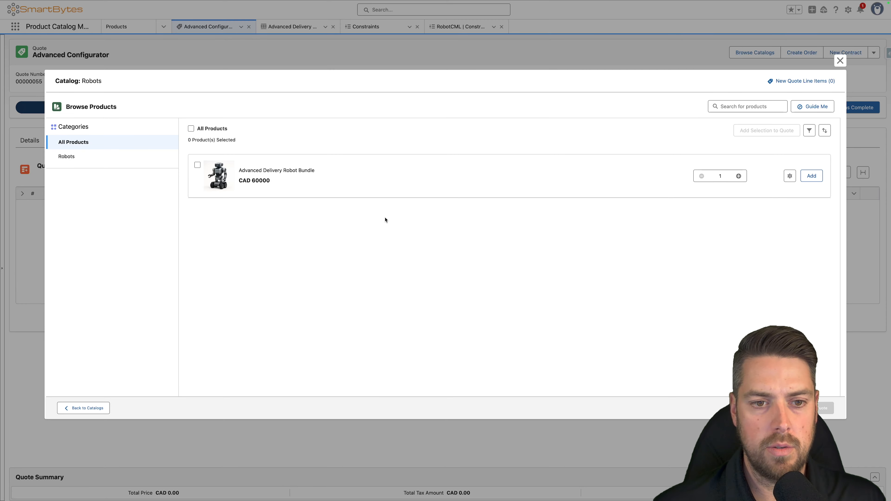
mouse_move(313, 3)
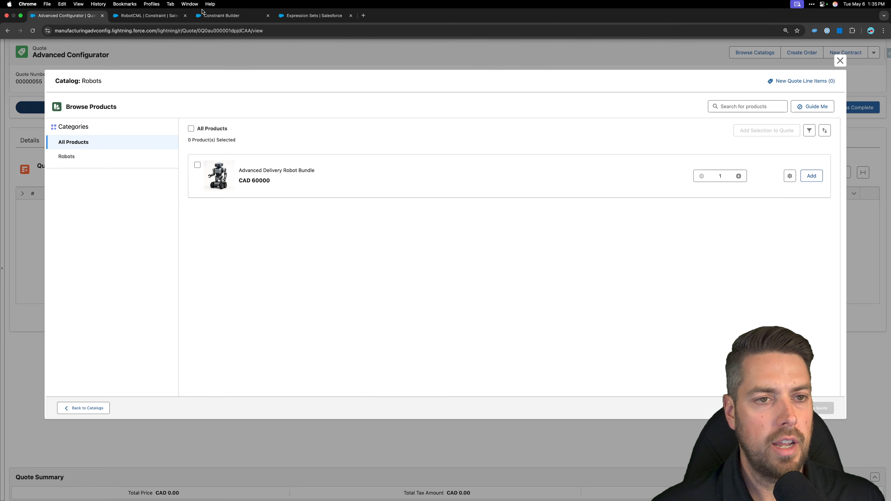
left_click(224, 16)
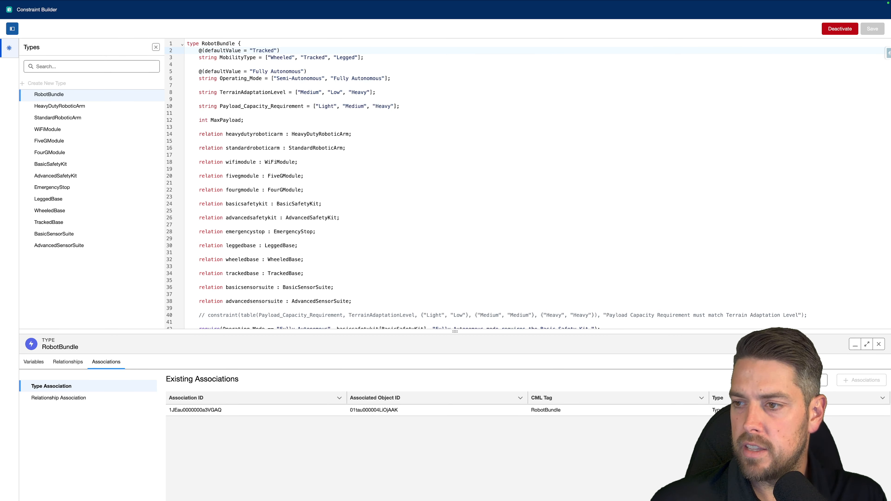
left_click(828, 30)
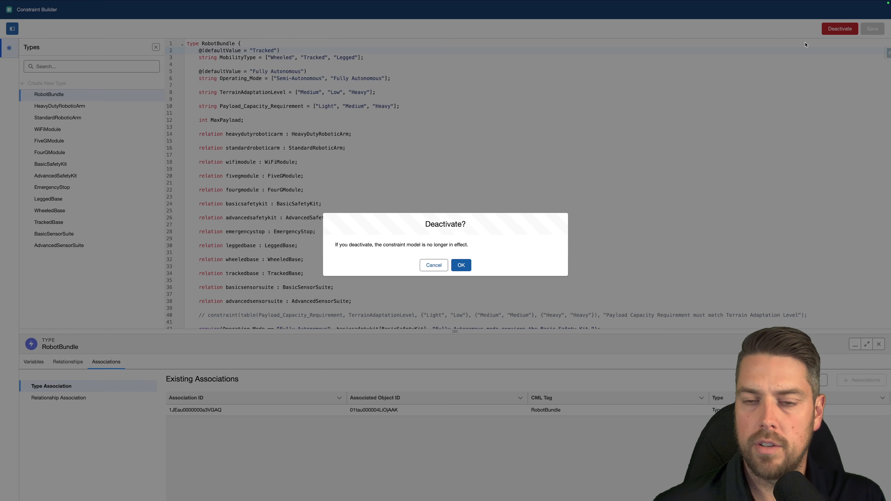
key("Return")
- Paste constraint(TerrainAdaptationLevel == "Heavy" -> MaxPayload > 1000, "Heavy terrain adaptation requires MaxPayload > 1000."); below the exclude rule in RobotBundle
scroll(316, 173, "down", 1)
scroll(316, 173, "down", 4)
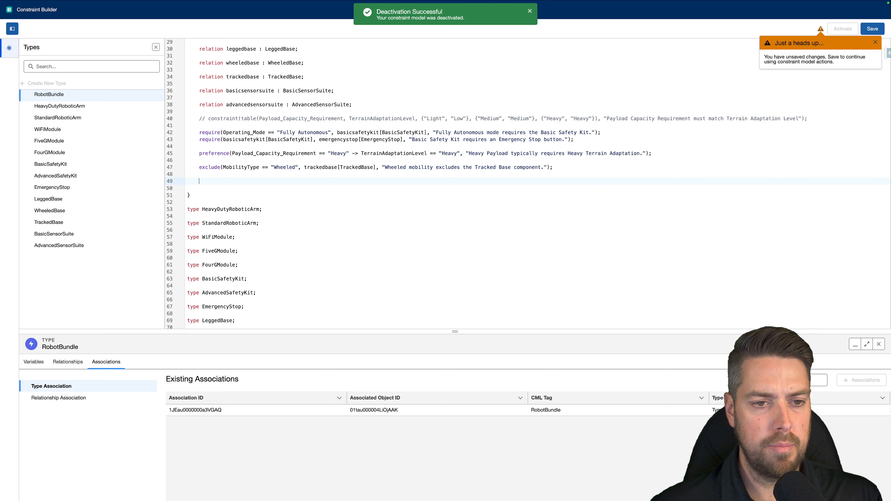
key("ctrl+v")
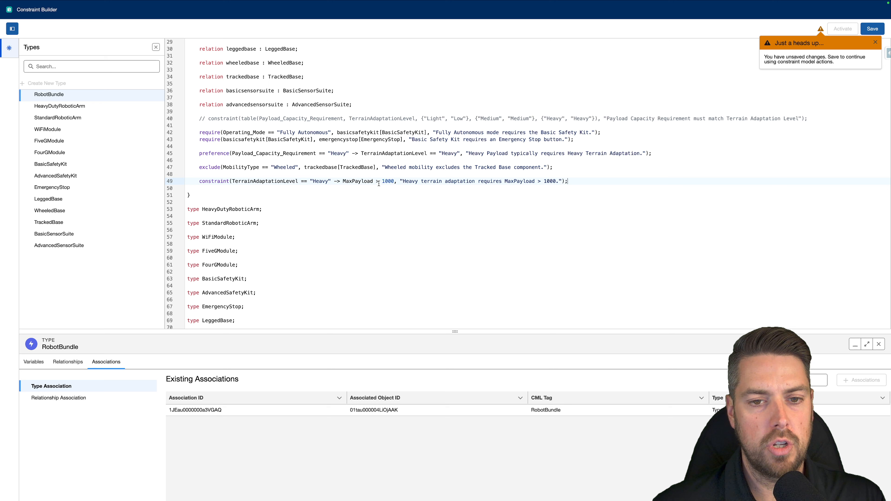
double_click(393, 182)
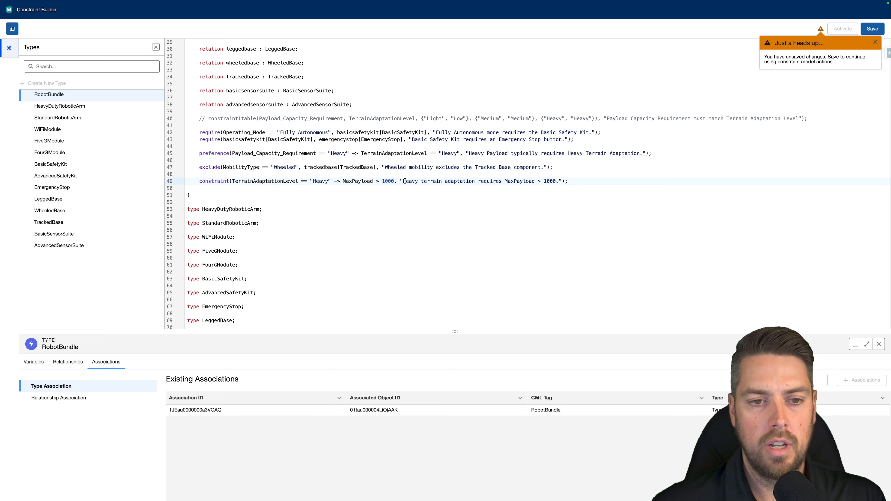
left_click_drag(402, 181, 560, 180)
left_click(559, 180)
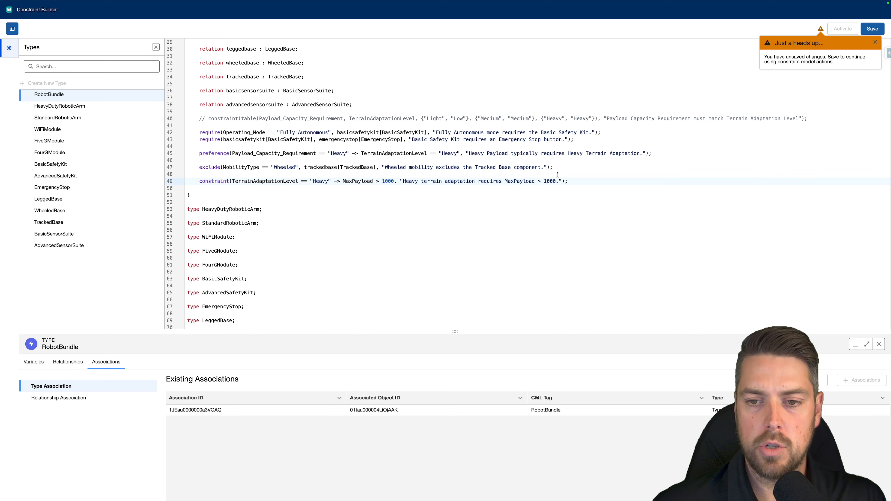
- Save and activate the model, and reopen the Advanced Delivery Robot Bundle for configuration from the quote
left_click(872, 30)
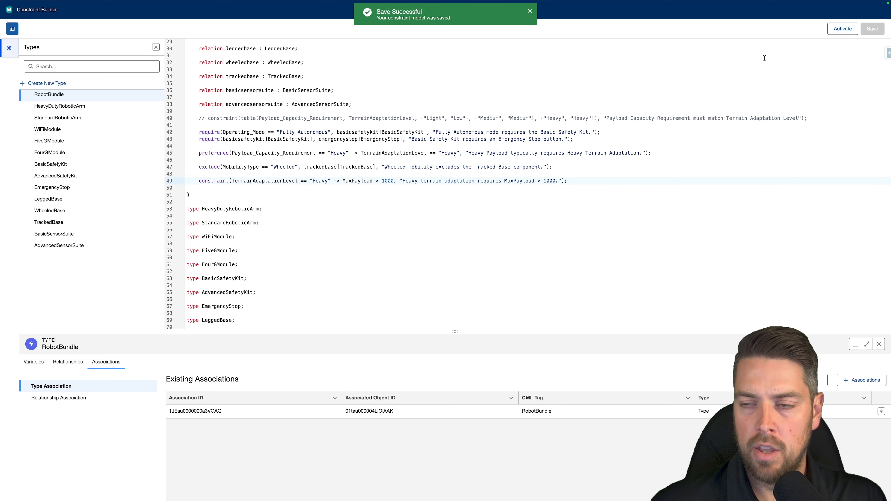
left_click(839, 33)
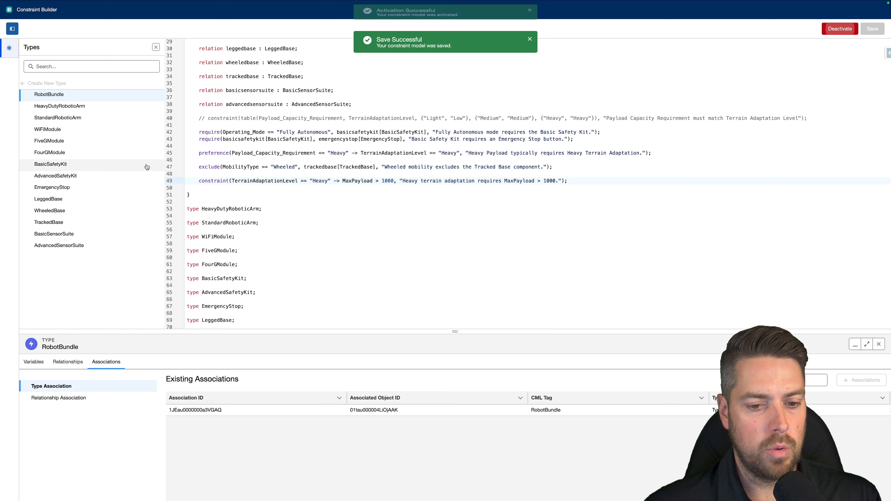
left_click(66, 15)
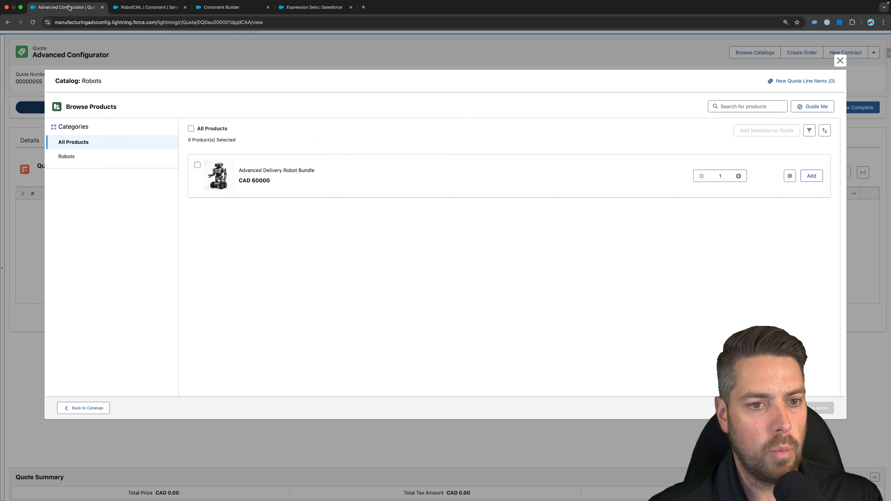
left_click(789, 176)
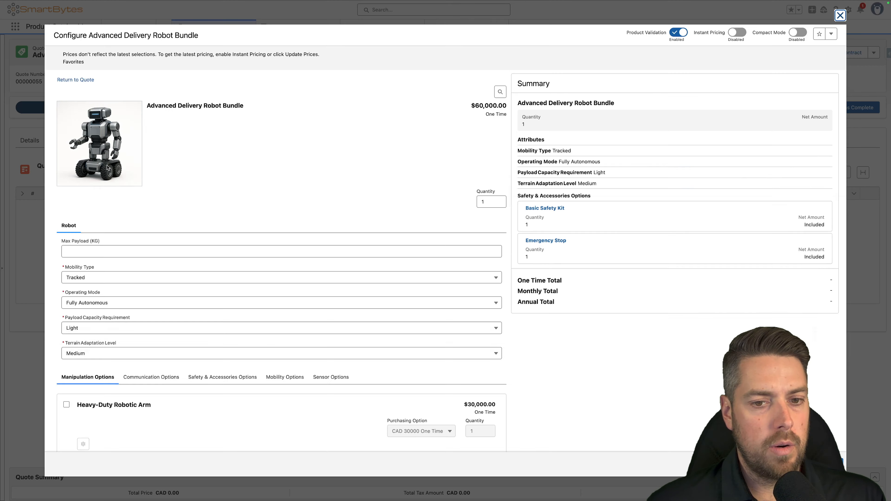
- Try the payload constraint with Max Payload (KG) at 950 and Payload Capacity Requirement at Heavy
scroll(104, 163, "down", 3)
left_click(110, 150)
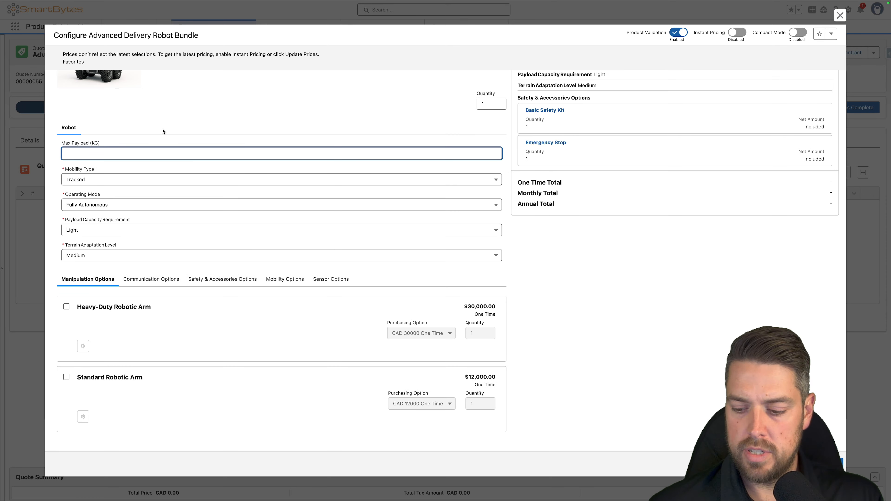
type("950")
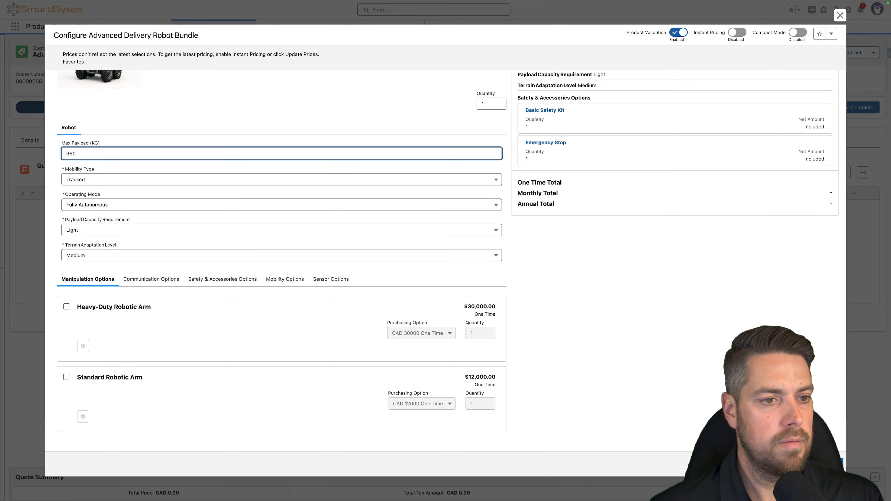
left_click(175, 99)
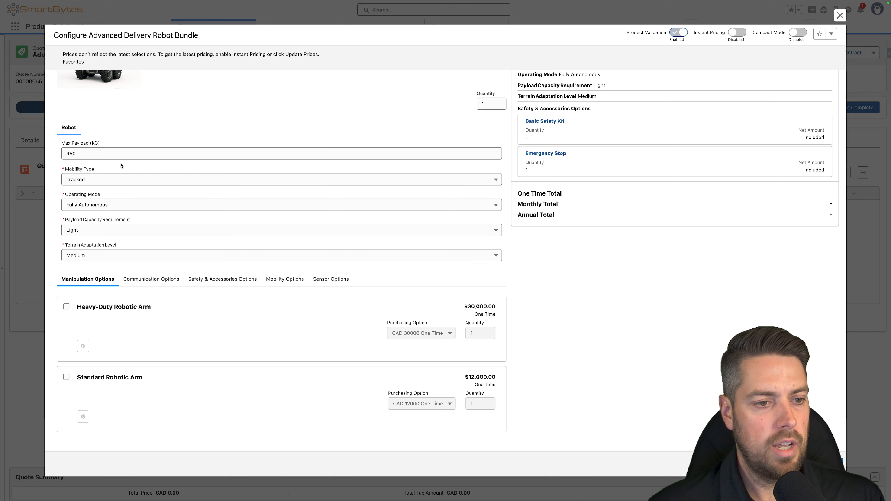
left_click(132, 256)
left_click(118, 233)
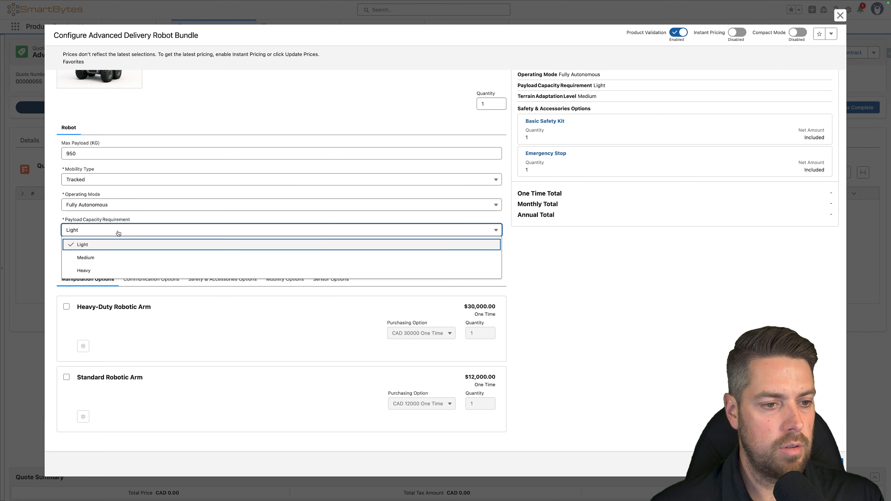
left_click(103, 270)
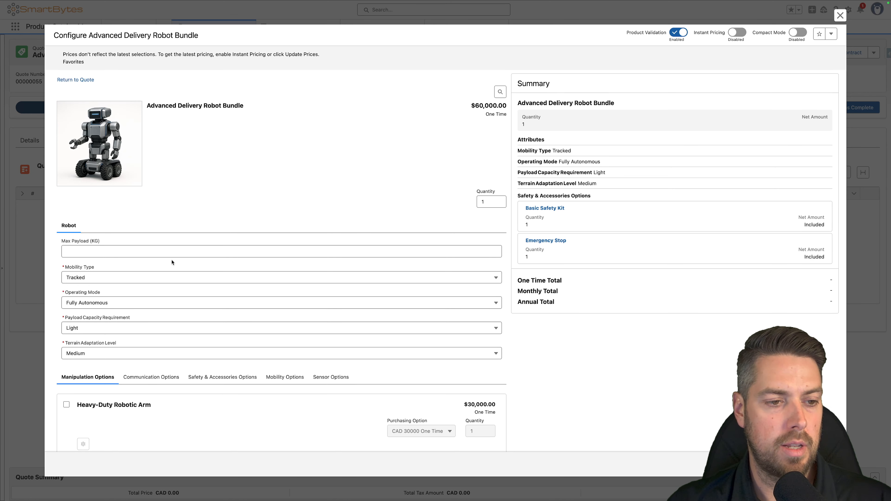
- Set Max Payload (KG) to 950 and check which Terrain Adaptation Level options are offered
left_click(164, 250)
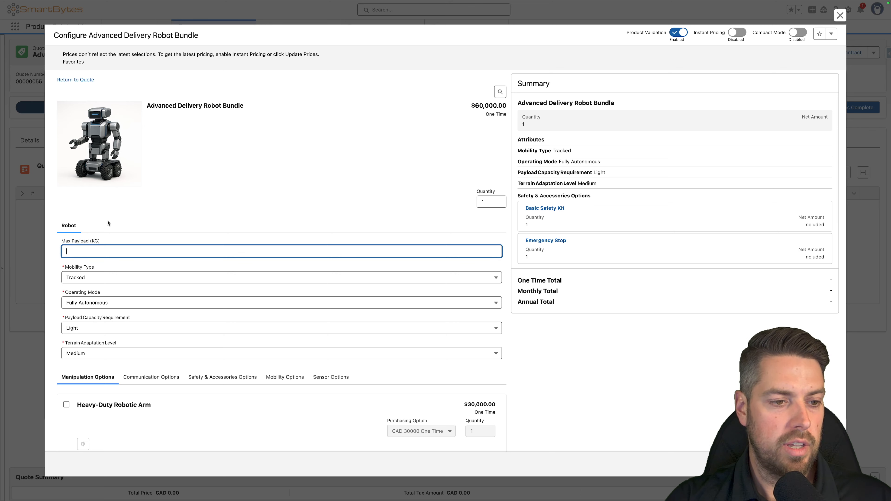
left_click(98, 353)
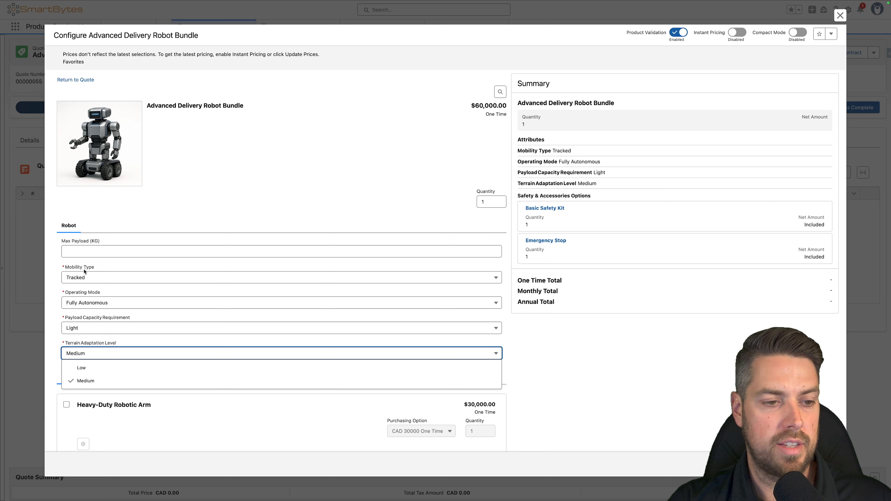
left_click(91, 250)
type("950")
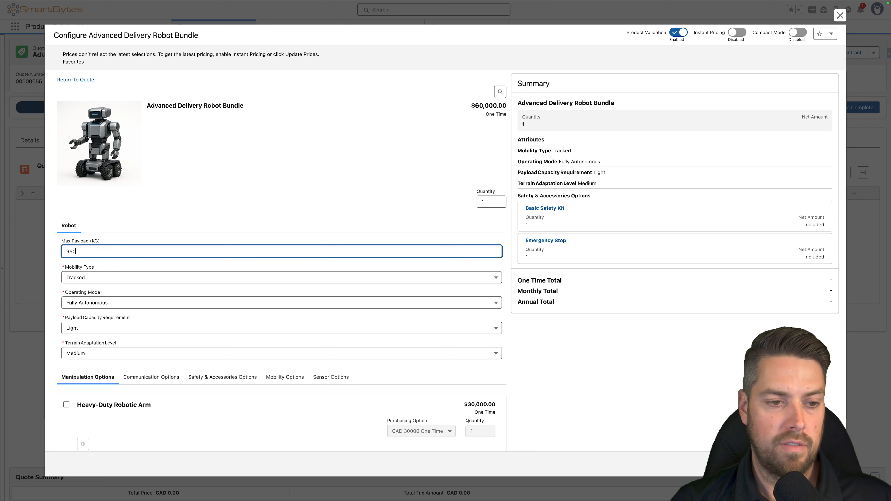
left_click(120, 229)
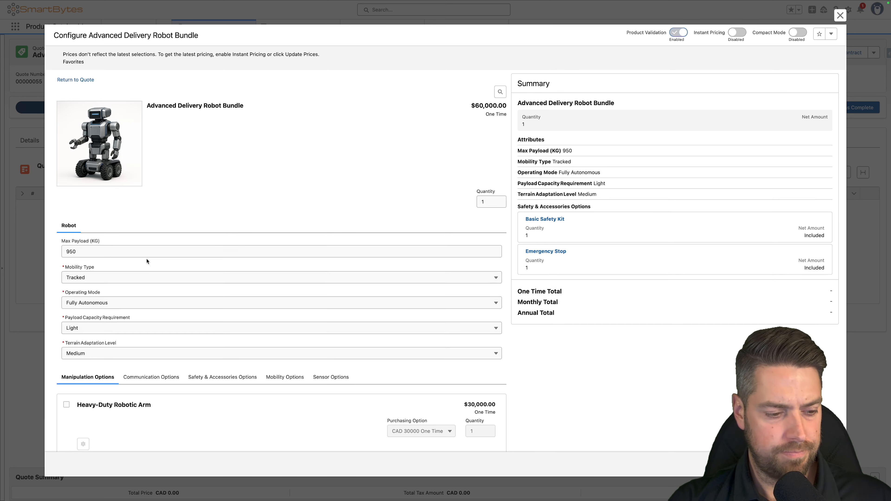
left_click(120, 356)
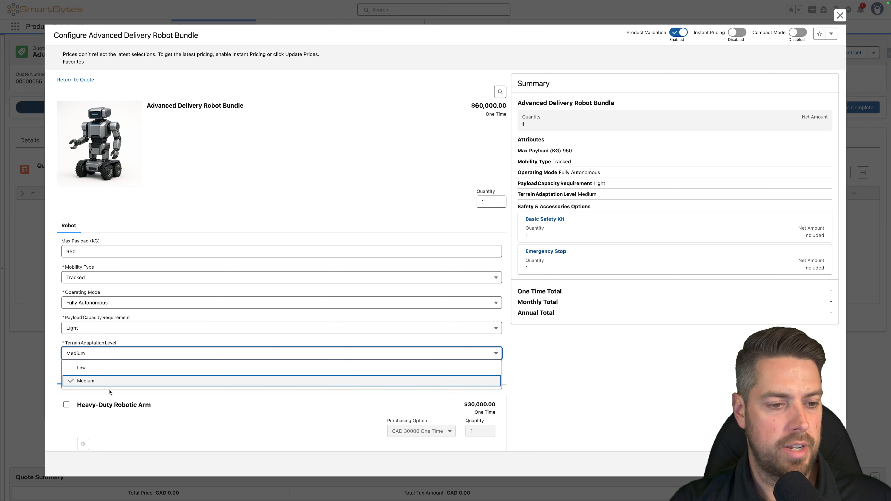
- Set Max Payload (KG) to 1500 and select Heavy as the Terrain Adaptation Level
left_click(118, 247)
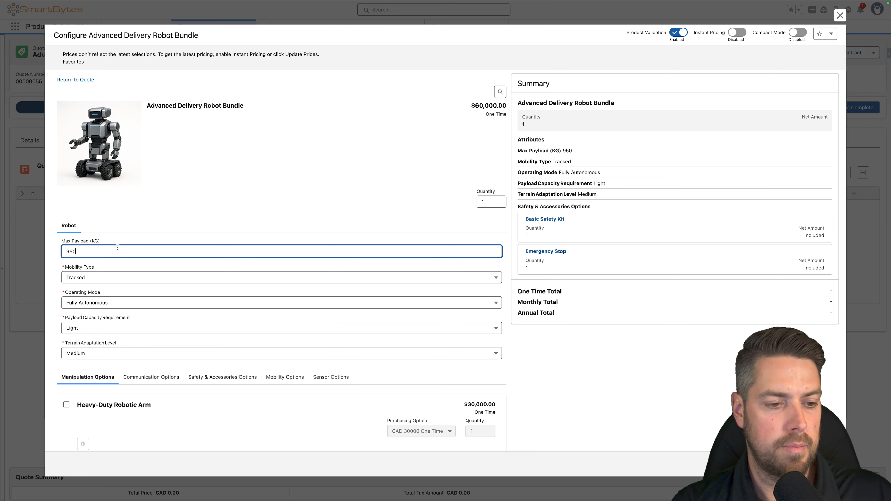
double_click(118, 247)
type("1500")
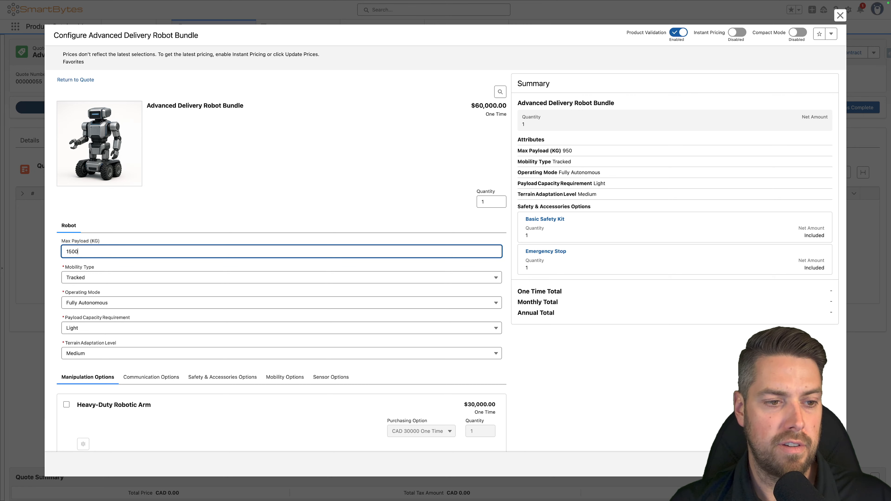
key("Tab")
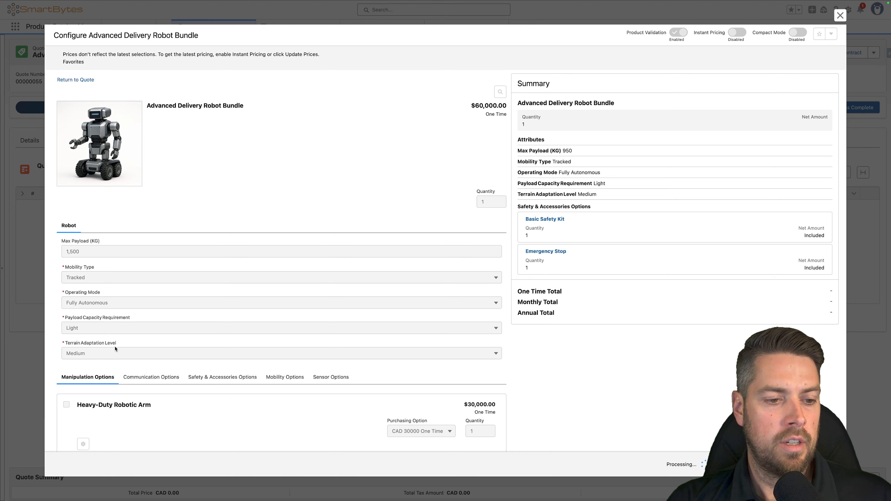
left_click(121, 353)
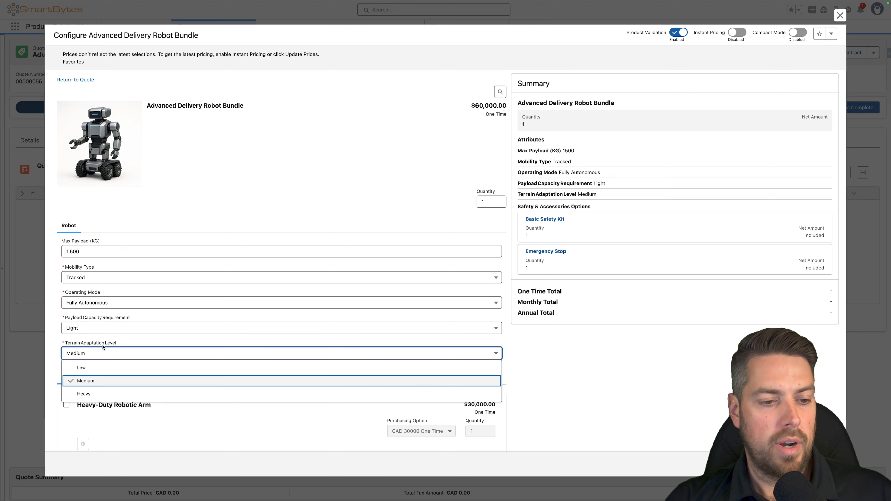
left_click(100, 395)
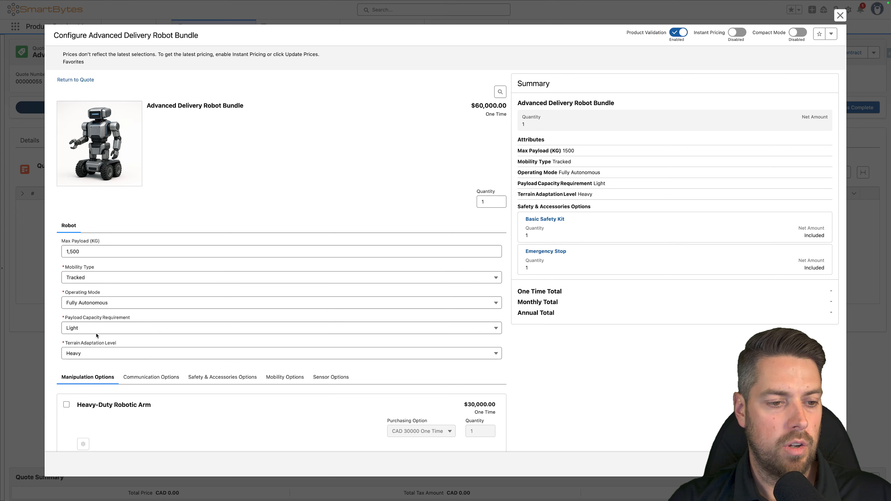
- Test the constraint by lowering Max Payload (KG) to 950 under Heavy terrain, and read the validation message
left_click(97, 252)
left_click(147, 232)
left_click_drag(99, 254, 1, 252)
type("950")
left_click(107, 217)
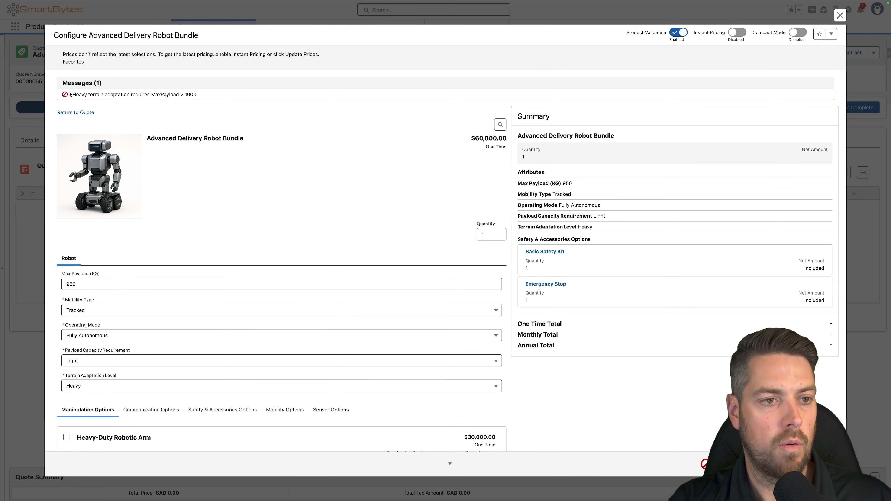
left_click_drag(72, 95, 210, 95)
left_click(211, 96)
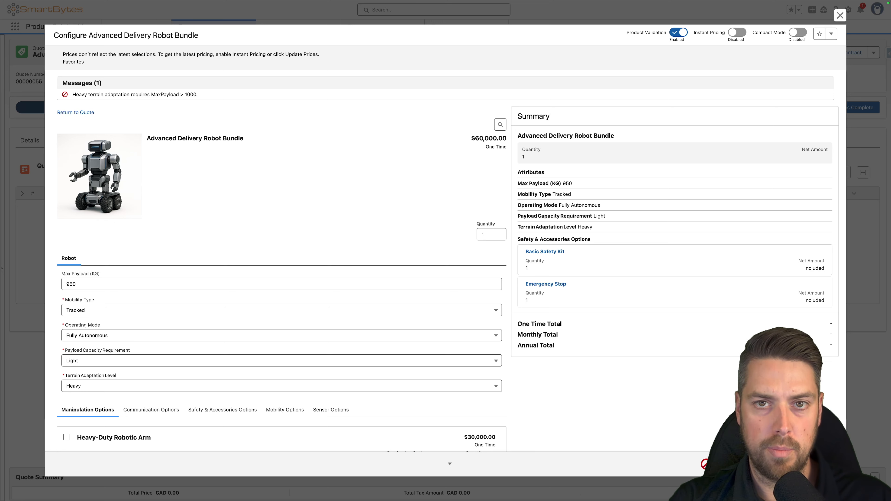
- Raise Max Payload (KG) to 1500 to satisfy the Heavy terrain constraint
left_click(84, 287)
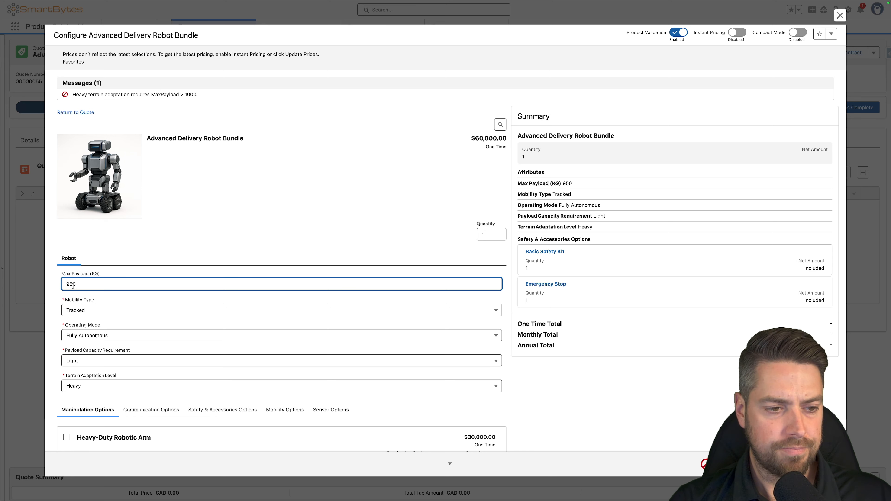
key("super+q")
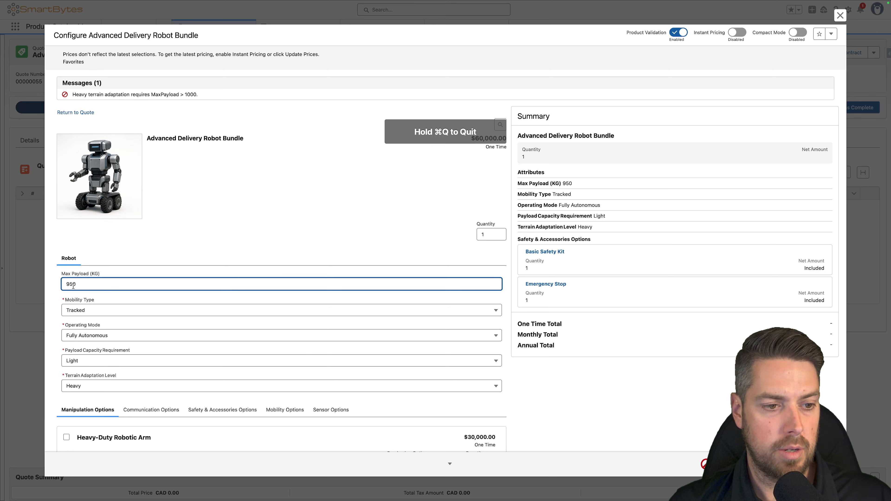
key("super+a")
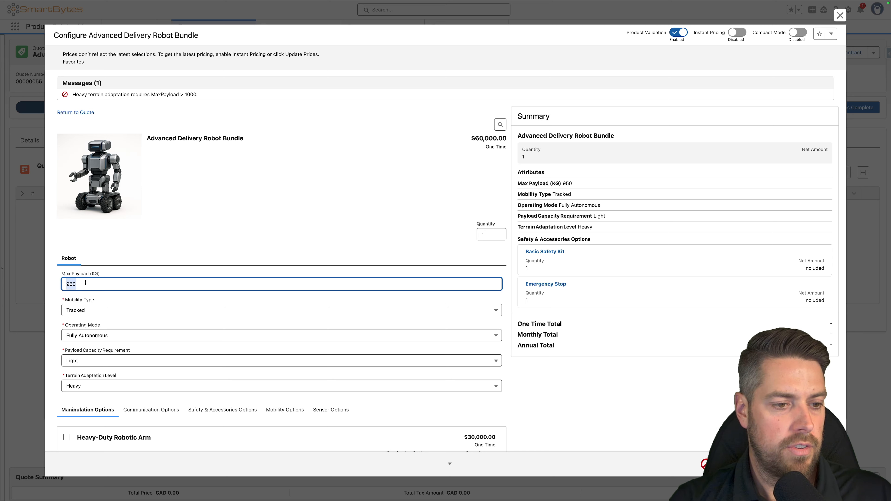
type("1500")
left_click(160, 248)
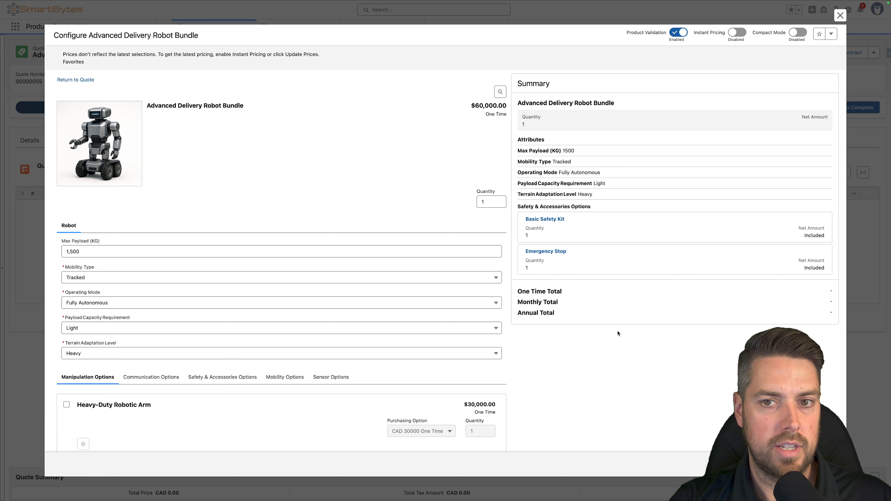
key("ctrl+Left")
left_click(408, 184)
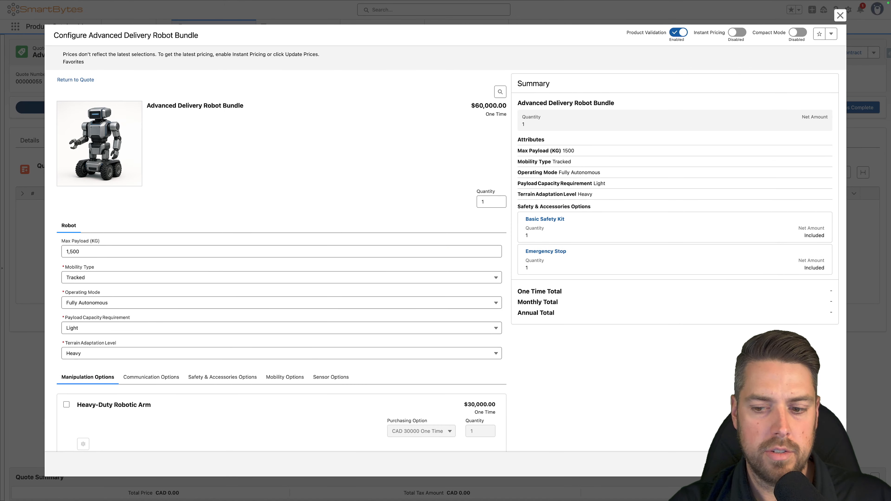
- Leave the bundle's test configuration without saving, and deactivate the RobotCML constraint model in Constraint Builder
left_click(733, 464)
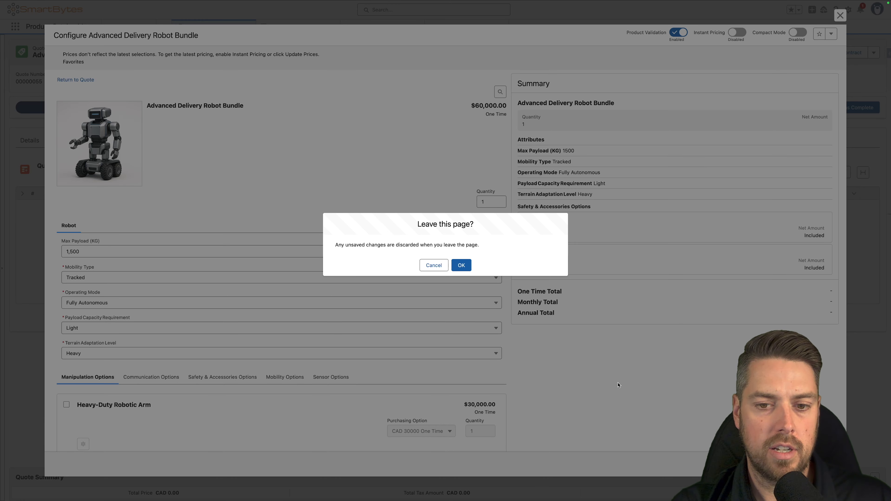
left_click(470, 268)
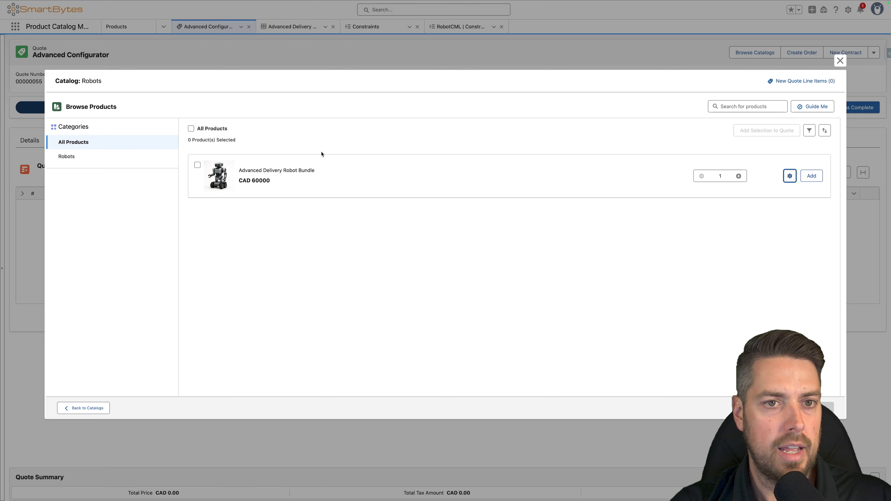
left_click(228, 7)
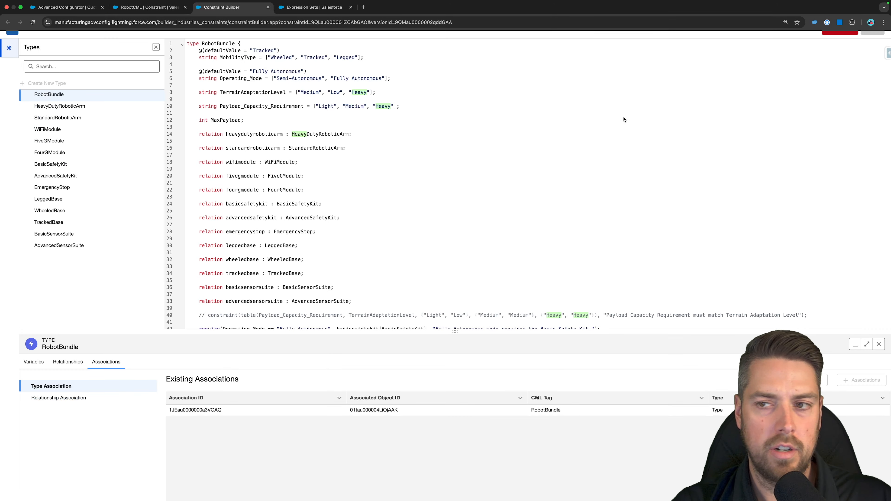
left_click(837, 29)
left_click(461, 265)
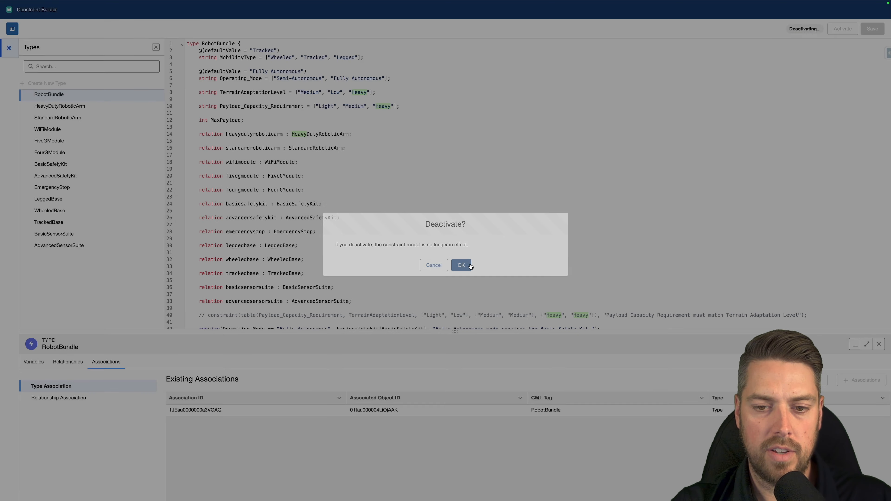
- Add a "Warning" message rule to RobotBundle for Legged mobility and Low terrain adaptation: "Warning: Legged mobility might be unstable on Low adaptation terrain."
scroll(603, 258, "down", 5)
left_click(602, 259)
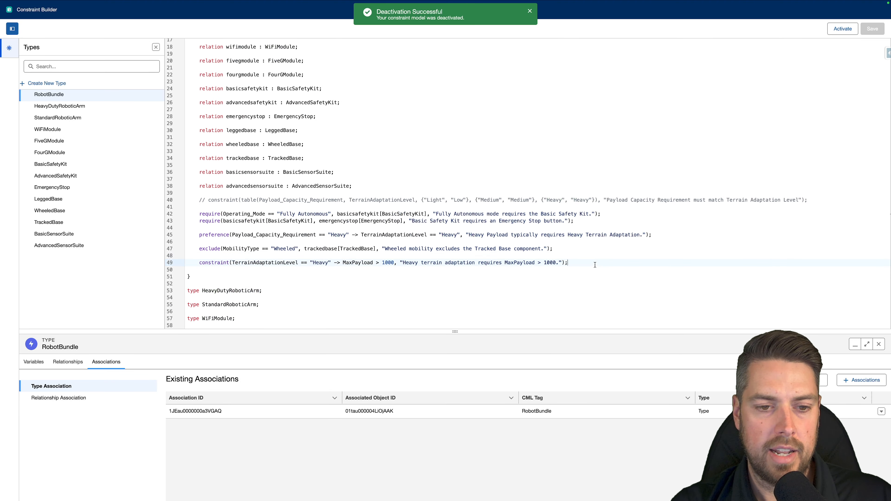
key("Return")
key("Return")
type("message(MobilityType == \"Legged\" && TerrainAdaptationLevel == \"Low\", \"Warning: Legged mobility might be unstable on Low adaptation terrain.\", \"Warning\");")
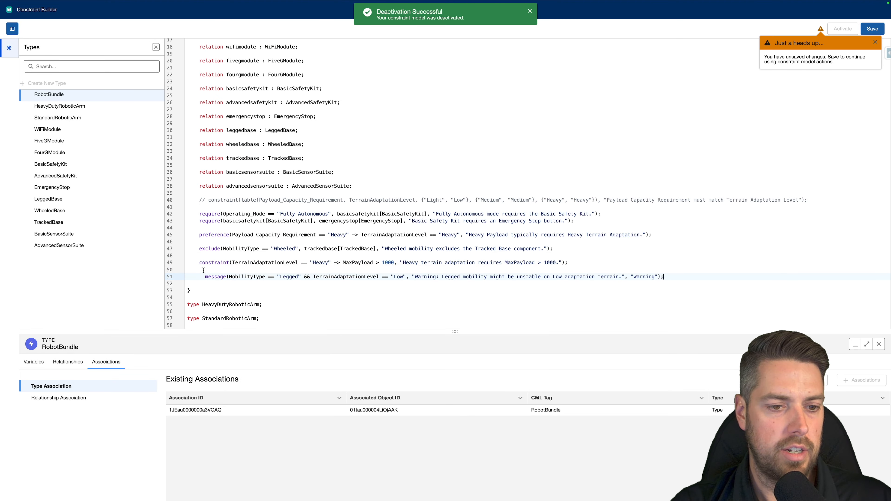
key("BackSpace")
key("BackSpace")
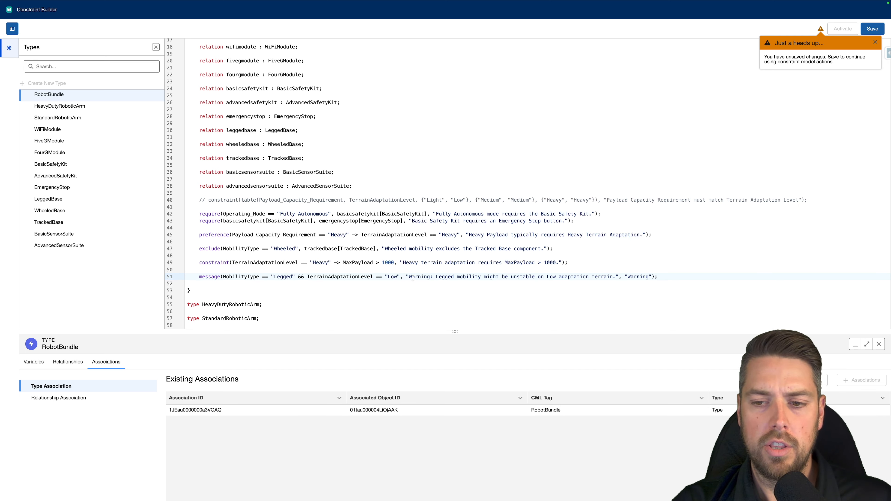
left_click_drag(406, 276, 618, 277)
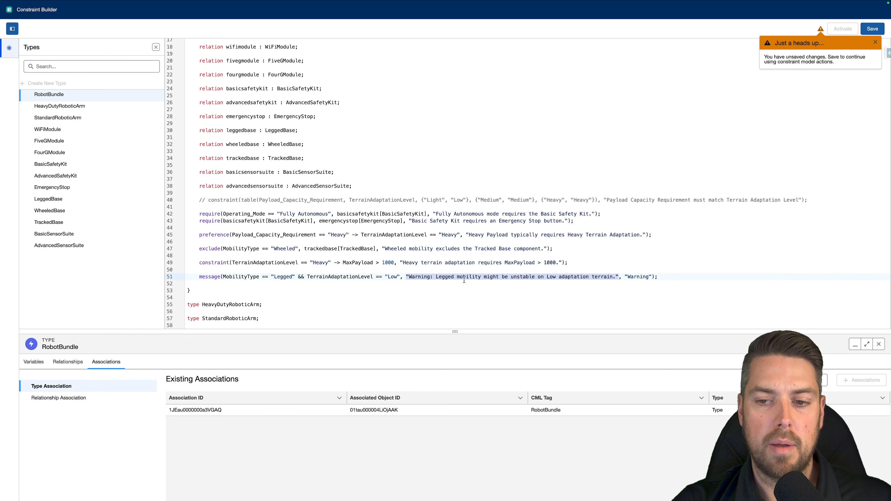
left_click_drag(624, 277, 653, 277)
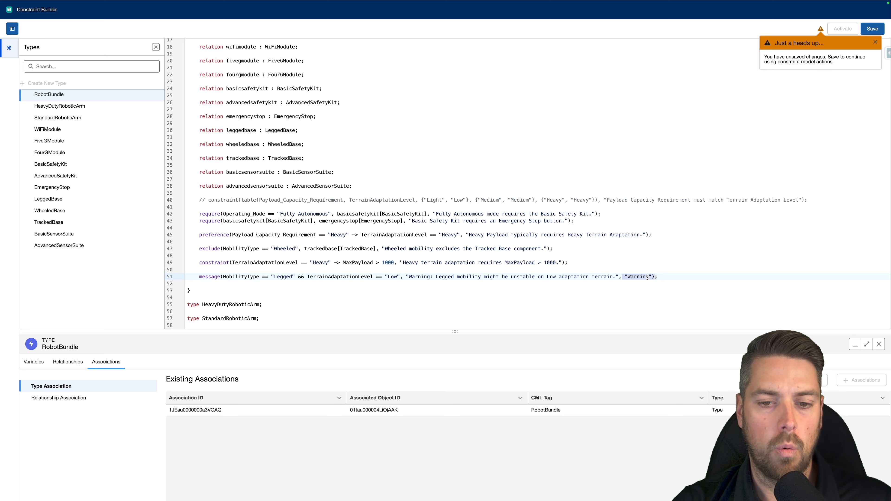
left_click(646, 277)
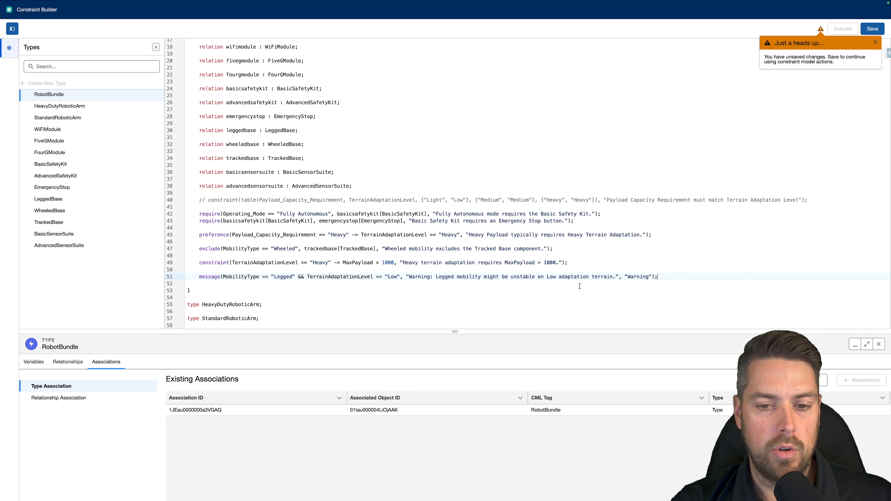
left_click_drag(408, 280, 620, 278)
left_click(621, 278)
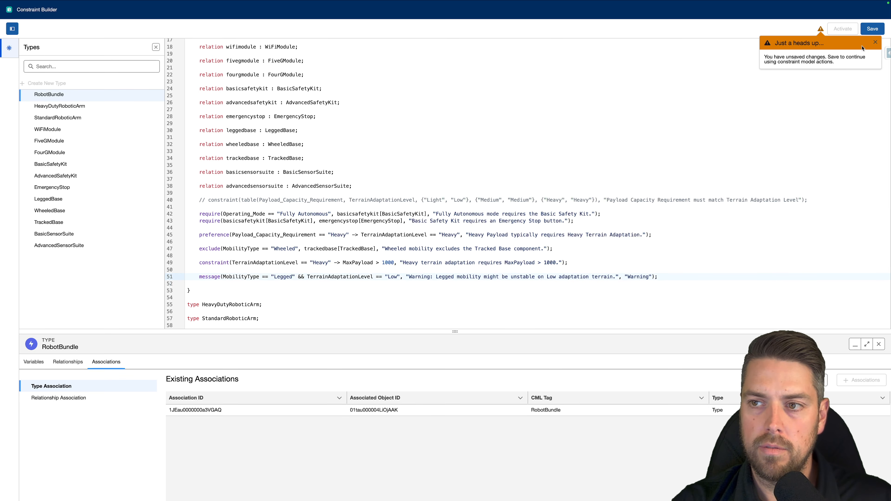
- Save and activate the constraint model, and reopen the Advanced Delivery Robot Bundle's configuration from the quote's catalog
left_click(872, 28)
left_click(842, 28)
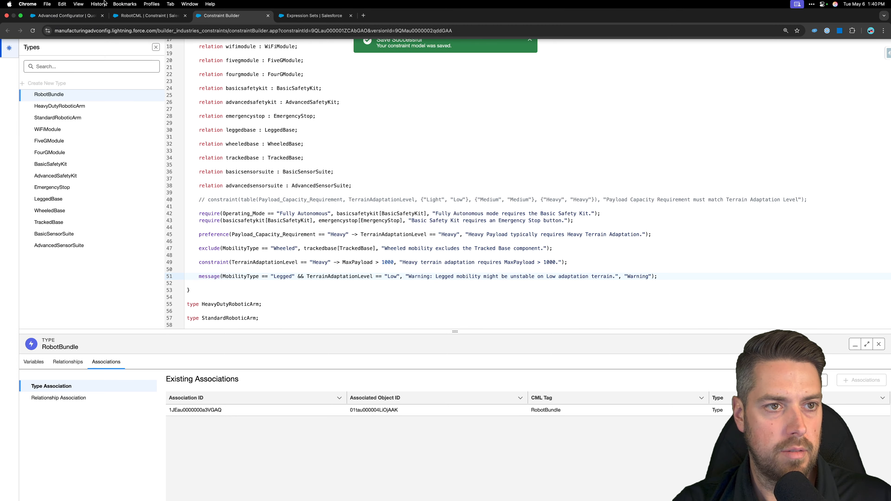
left_click(66, 16)
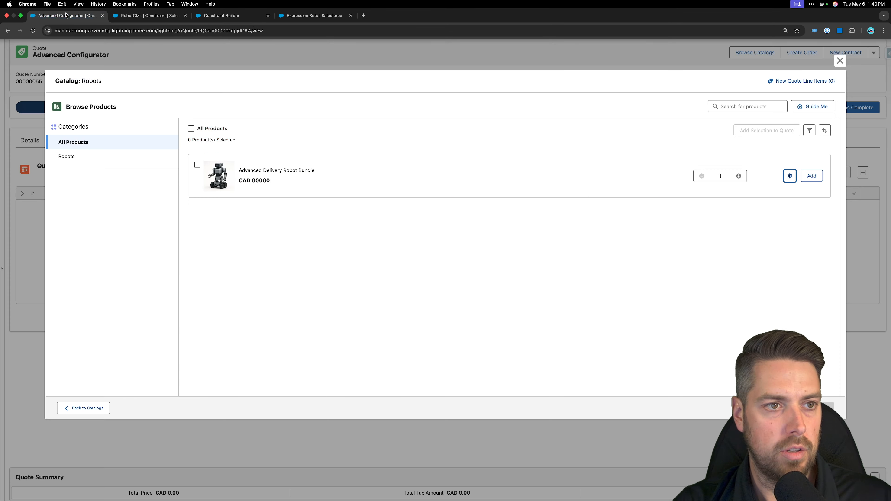
left_click(788, 175)
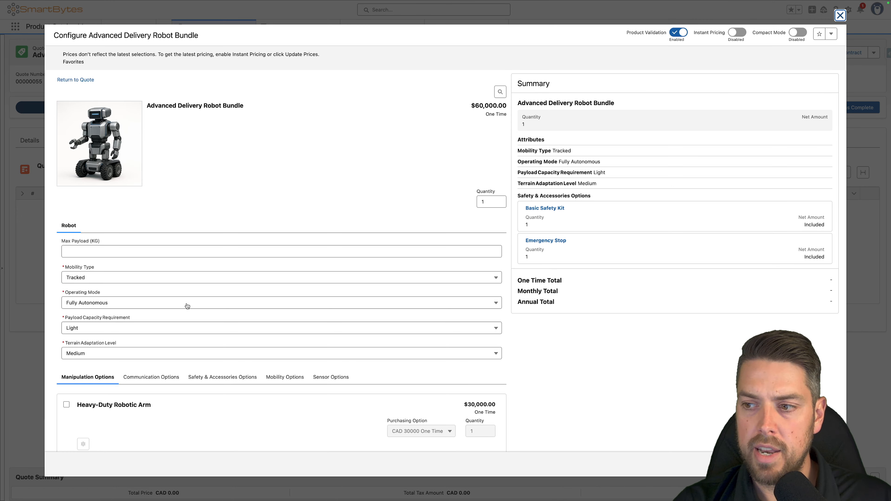
- Test the message rule by setting Mobility Type to Legged and Terrain Adaptation Level to Low, and read the resulting message
left_click(118, 277)
left_click(118, 317)
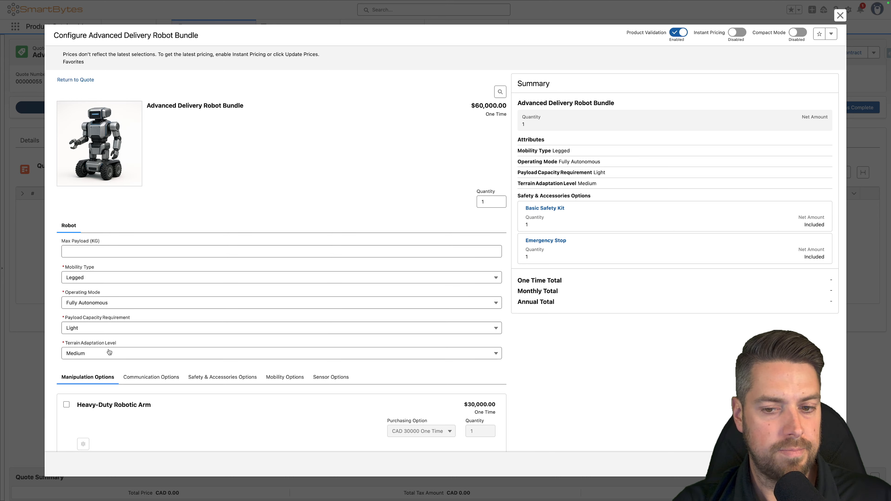
left_click(108, 353)
left_click(84, 368)
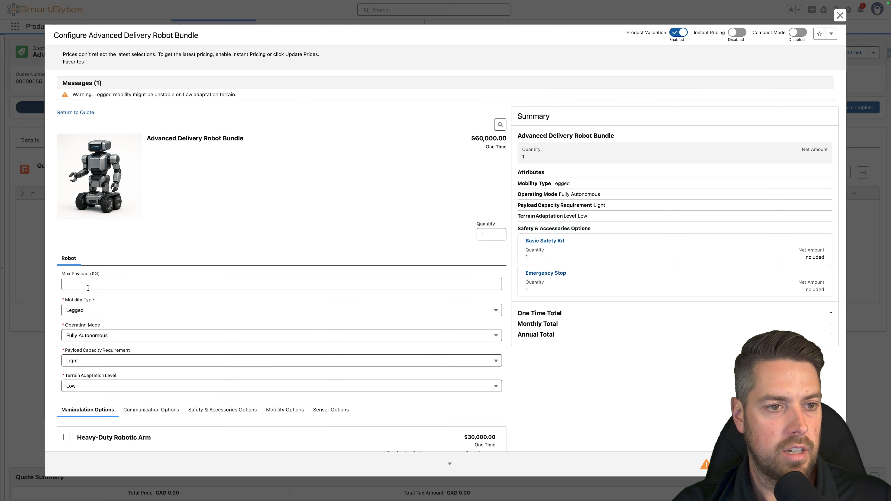
left_click_drag(71, 94, 265, 97)
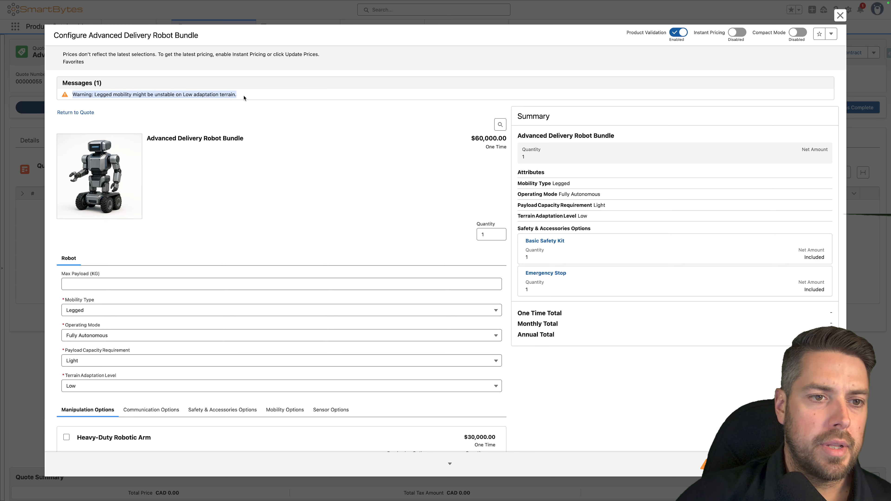
left_click(245, 107)
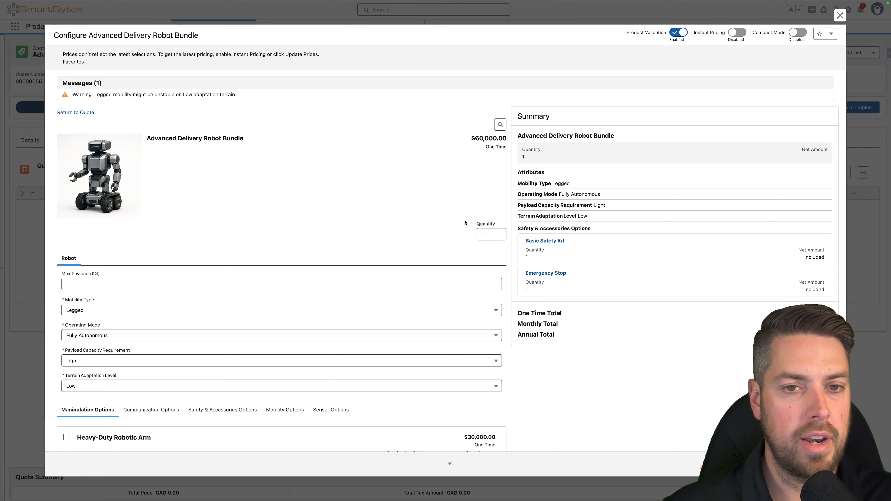
scroll(465, 223, "down", 1)
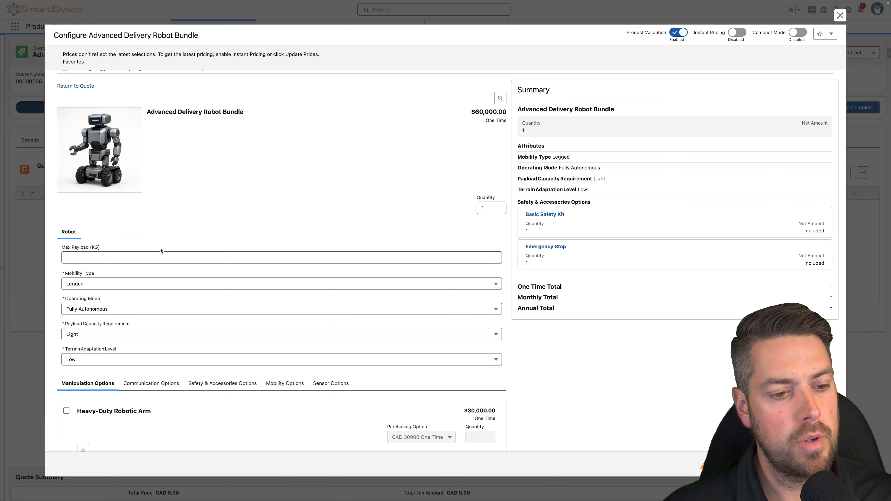
scroll(228, 407, "down", 4)
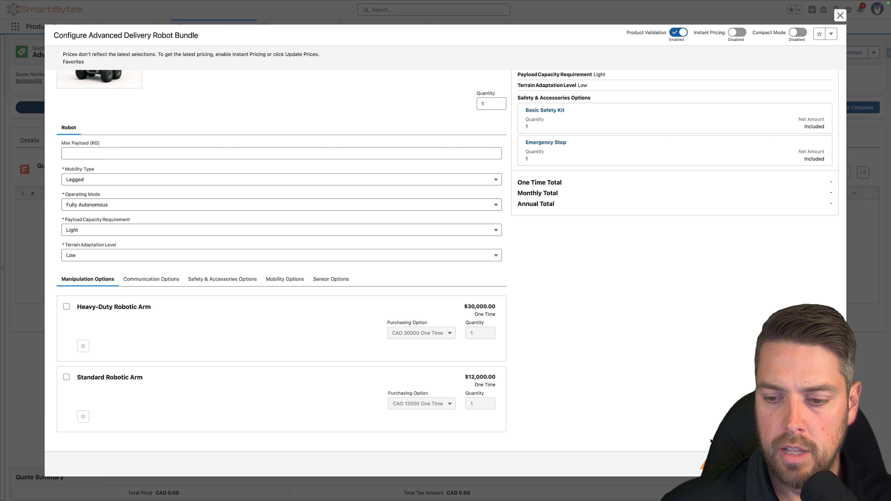
- Discard the Legged mobility test configuration and deactivate the constraint model again for editing
left_click(733, 464)
left_click(461, 265)
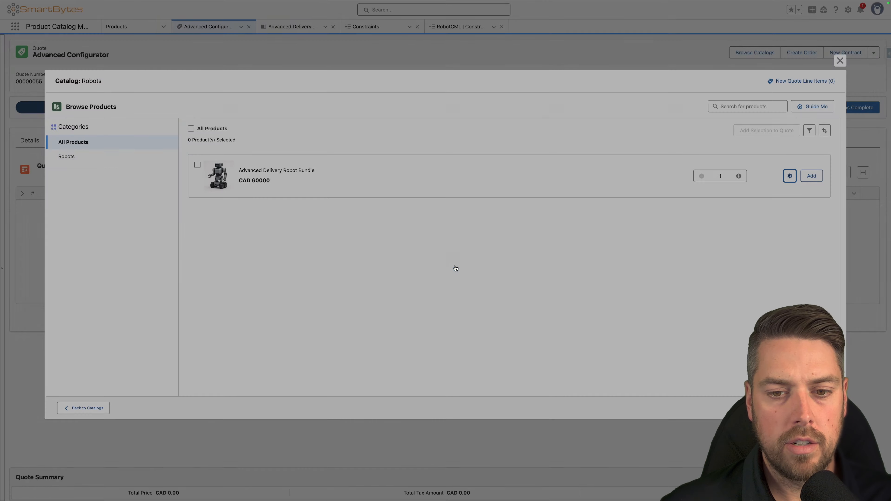
left_click(232, 18)
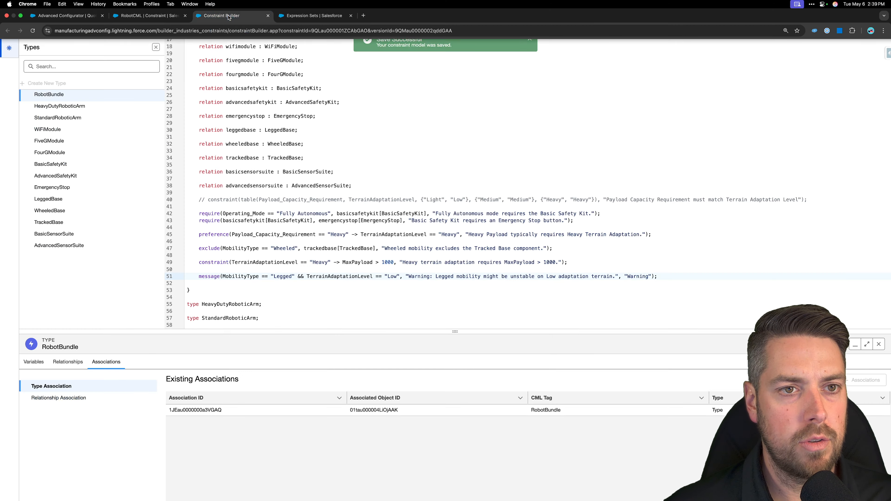
left_click(839, 29)
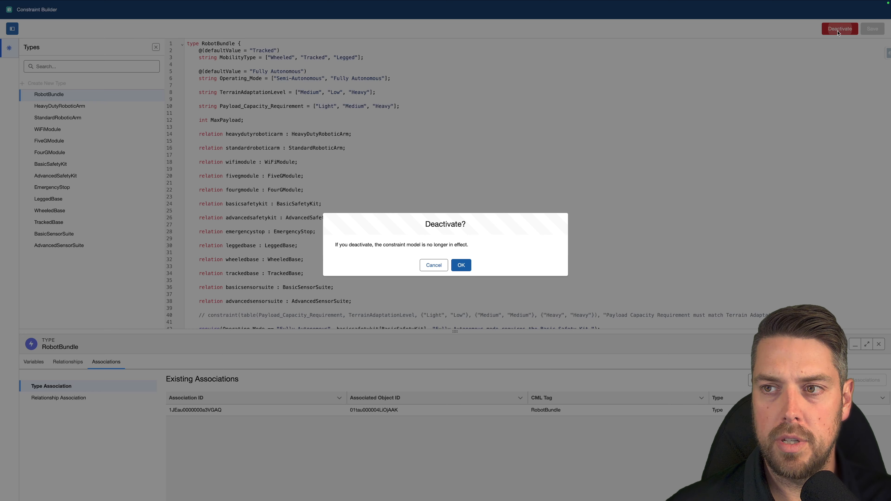
left_click(460, 265)
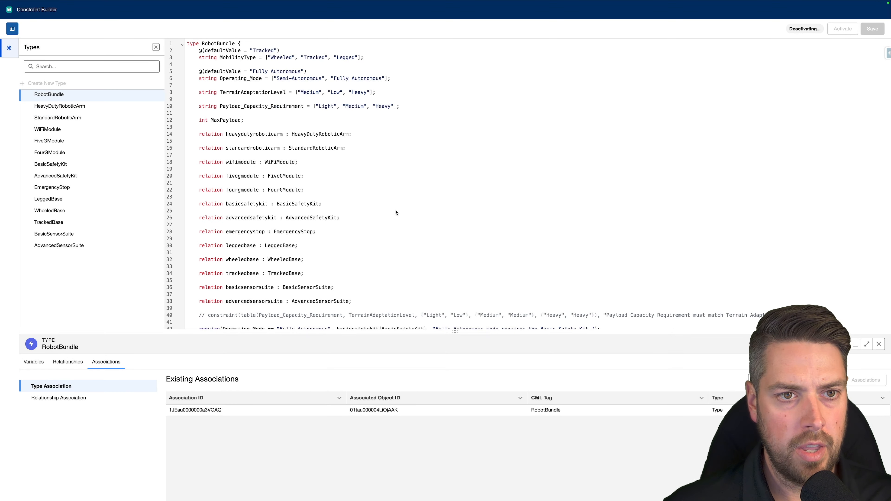
left_click(280, 197)
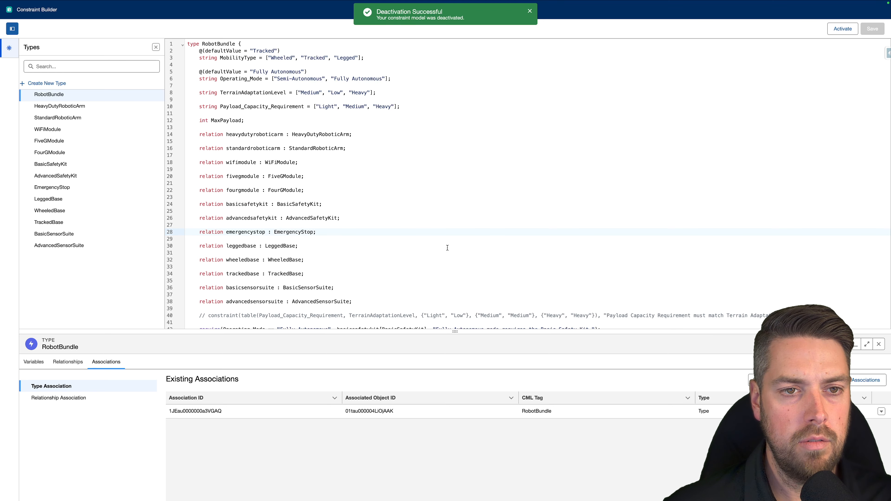
left_click(446, 240)
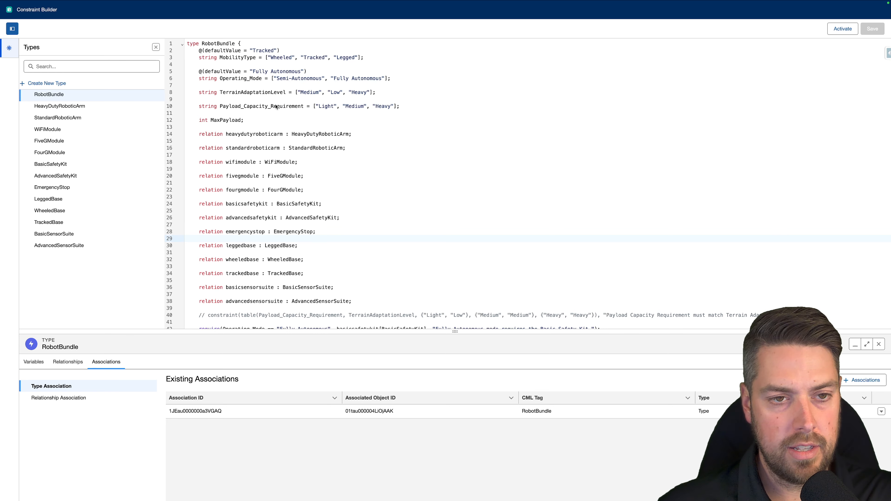
- Declare extern boolean HideAndDisable above the RobotBundle type, with its contextPath set to "SalesTransaction.HideAndDisable"
left_click(188, 43)
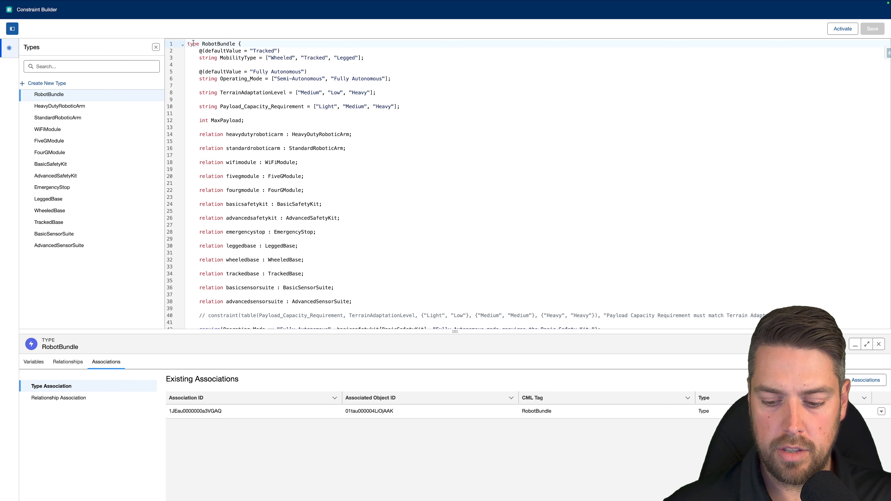
key("Return")
key("Return")
type("@(contextPath = \"SalesTransaction.HideAndDisable\") extern boolean HideAndDisable;")
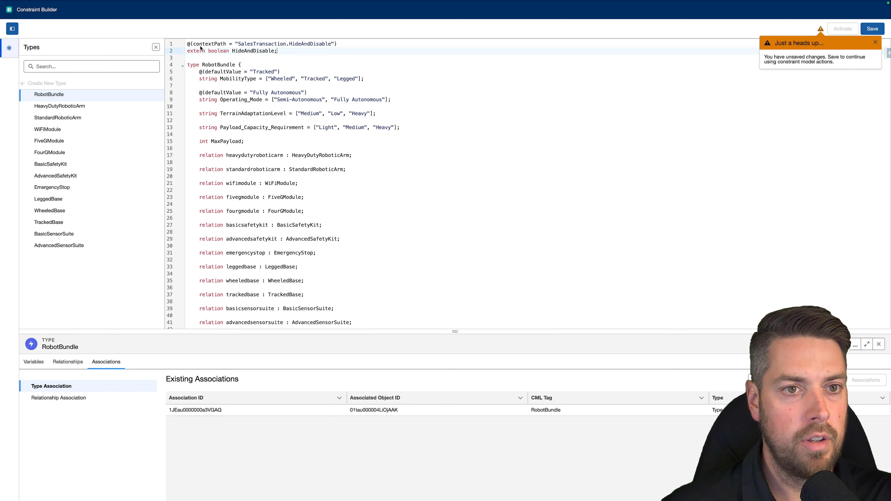
left_click(339, 44)
left_click(307, 58)
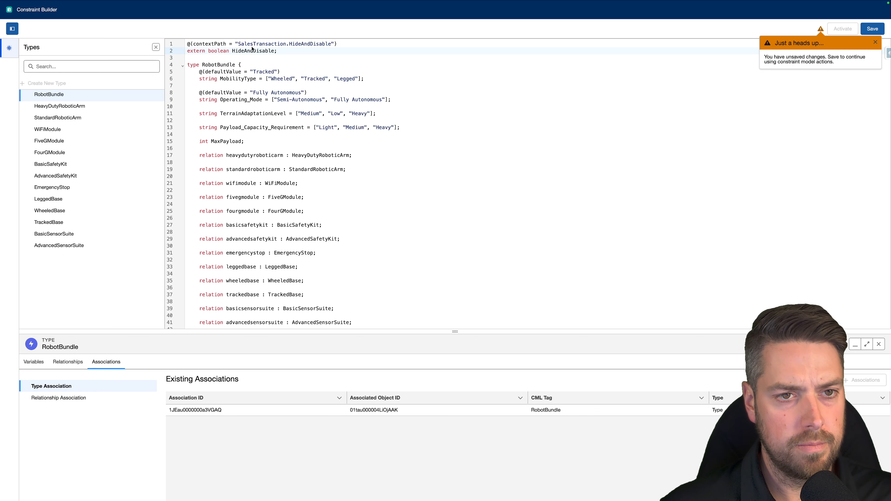
left_click_drag(289, 44, 332, 48)
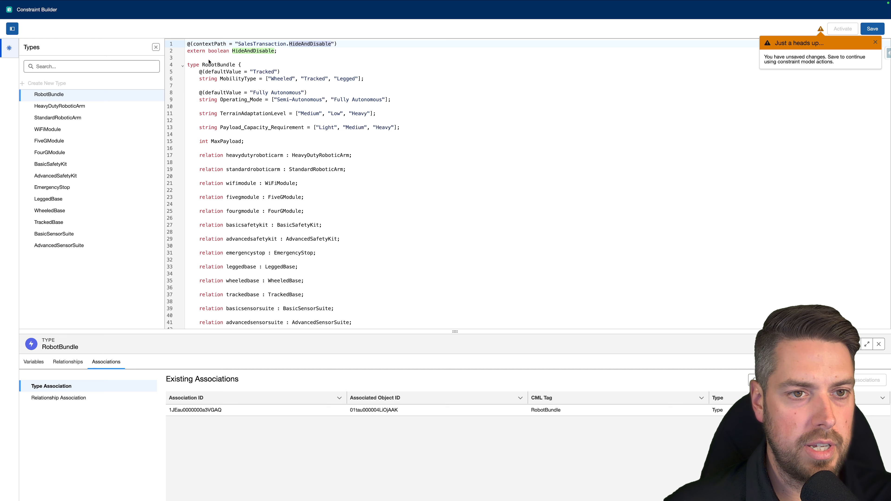
left_click(277, 53)
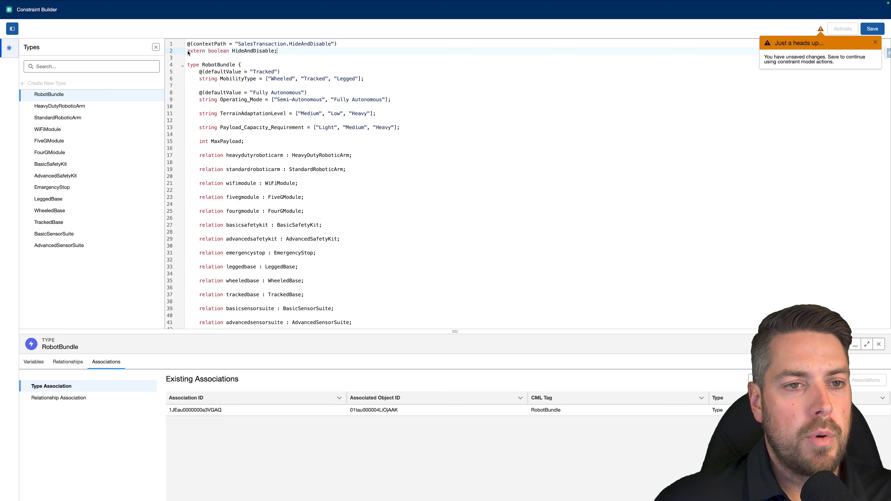
double_click(196, 51)
left_click_drag(208, 52, 230, 52)
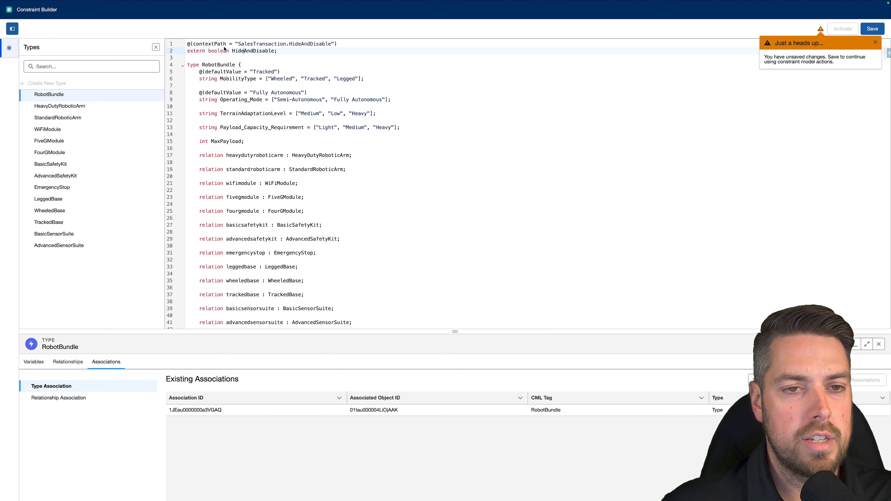
- Add HideAndDisable rules below the message rule: hide WheeledBase, disable AdvancedSensorSuite, hide the Operating_Mode value "Semi-Autonomous" and disable MaxPayload
scroll(311, 139, "down", 10)
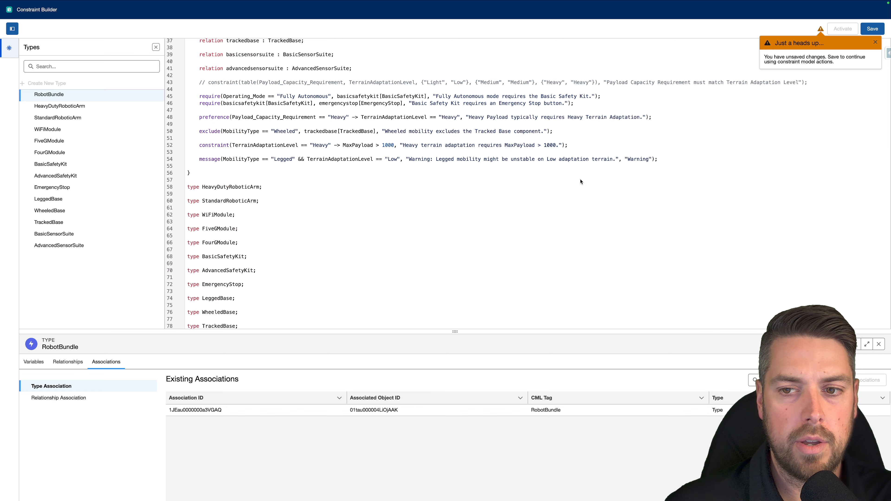
left_click(669, 160)
key("Return")
key("Return")
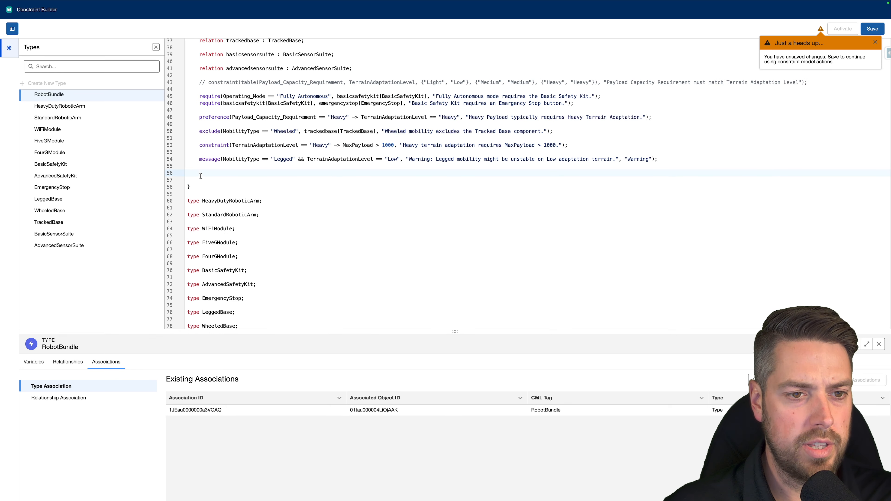
type("rule(HideAndDisable == true, \"hide\", \"relation\", \"wheeledbase\", \"type\", \"WheeledBase\");     rule(HideAndDisable == true, \"disable\", \"relation\", \"advancedsensorsuite\", \"type\", \"AdvancedSensorSuite\");     rule(HideAndDisable == true, \"hide\", \"attribute\", \"Operating_Mode\", \"value\", [\"Semi-Autonomous\"]);     rule(HideAndDisable == true, \"disable\", \"attribute\", \"MaxPayload\");")
left_click(211, 173)
key("BackSpace")
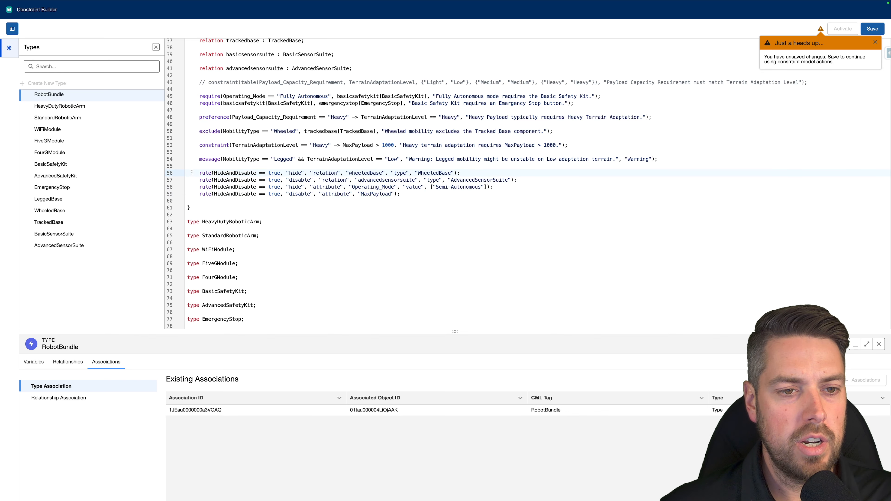
left_click_drag(199, 173, 400, 187)
left_click(416, 192)
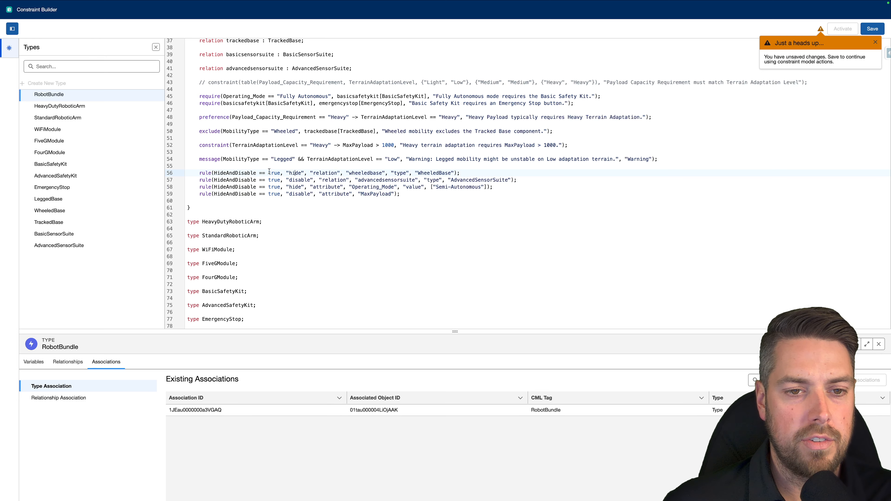
left_click_drag(285, 172, 305, 172)
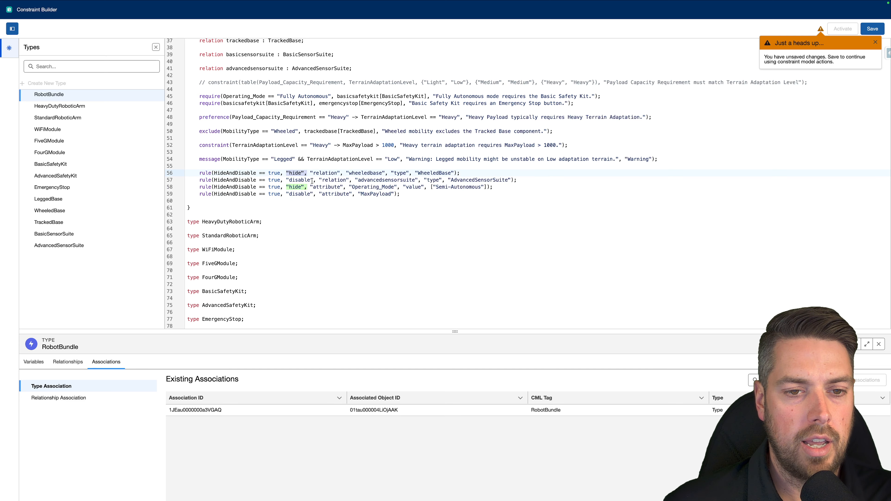
- Move the rule hiding the Operating_Mode value "Semi-Autonomous" directly below the WheeledBase hide rule, followed by a blank line
left_click_drag(492, 186, 199, 187)
key("ctrl+c")
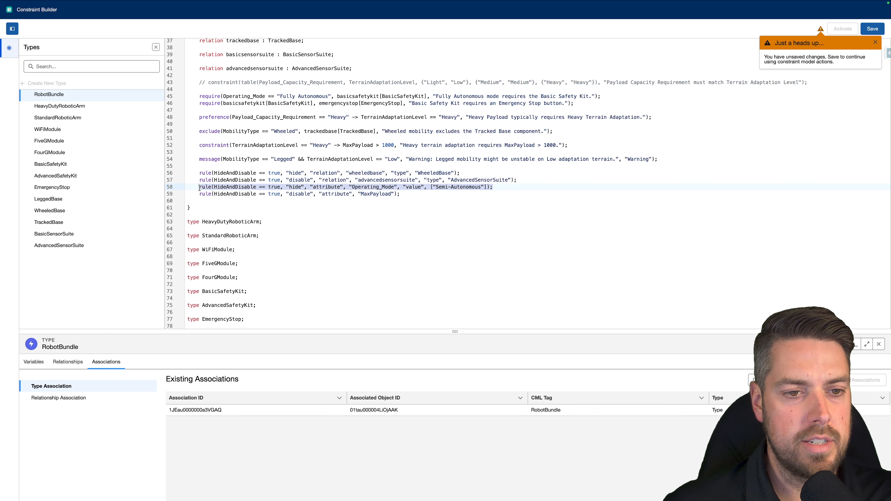
key("BackSpace")
key("Return")
key("ctrl+v")
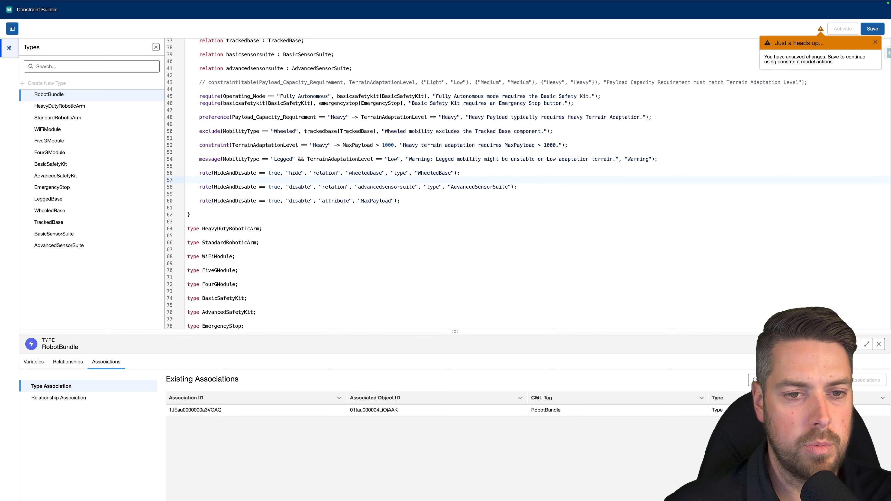
key("Return")
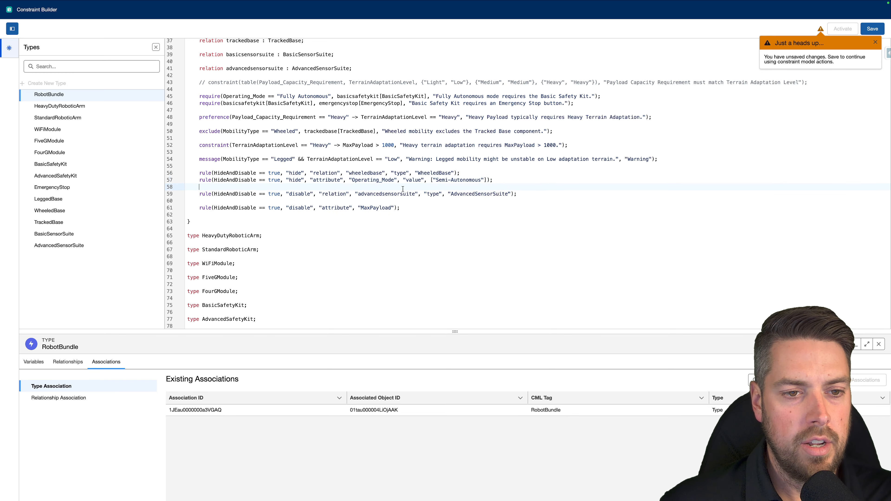
- Remove the blank line between the two disable rules and align the MaxPayload rule's indentation with the rule above it
key("Down")
key("Down")
key("Delete")
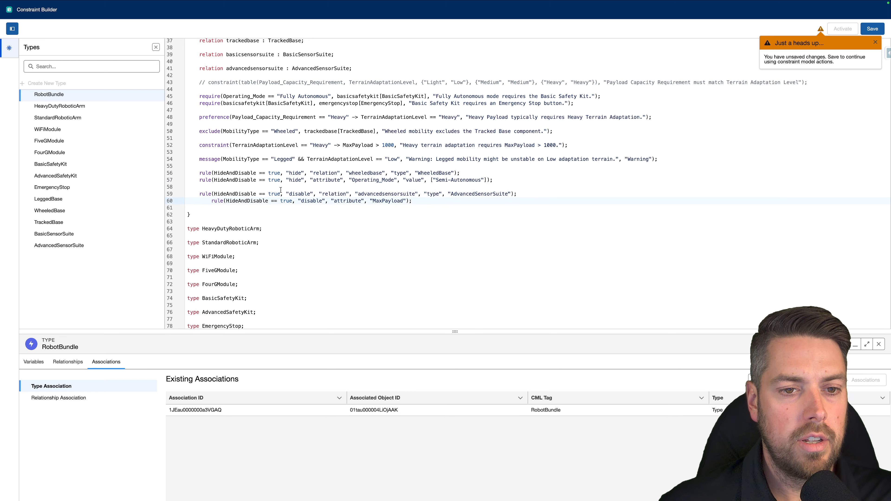
key("Delete")
key("Delete")
key("Delete")
key("Delete")
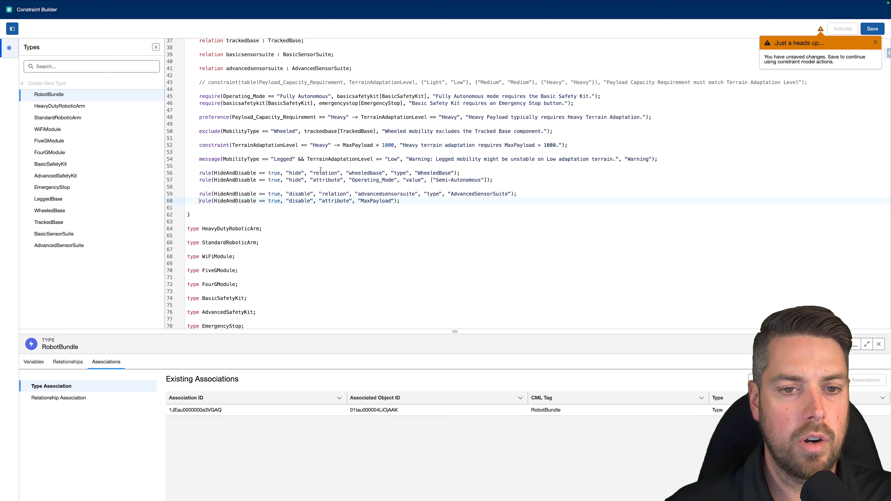
- Examine the arguments of the two attribute rules, hiding an Operating_Mode value and disabling MaxPayload, against the attribute declarations
mouse_move(310, 173)
left_mouse_down()
mouse_move(342, 172)
mouse_move(310, 180)
left_mouse_up()
left_click(309, 180)
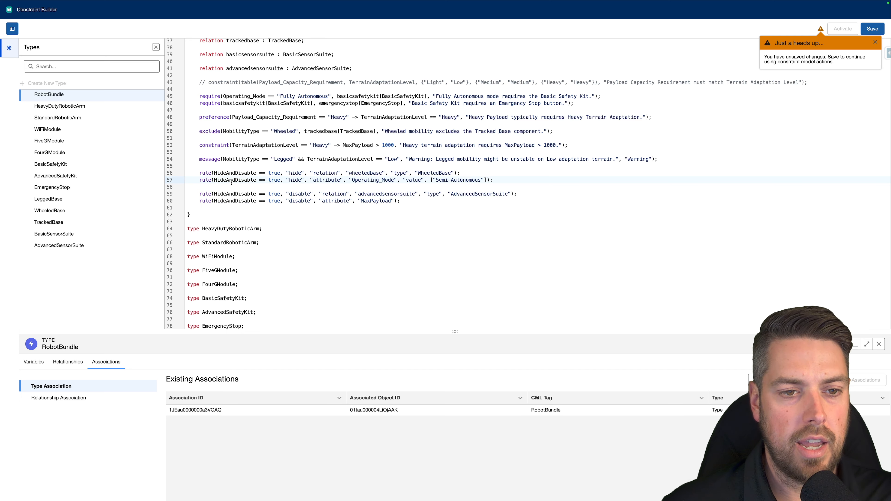
left_click_drag(214, 180, 343, 182)
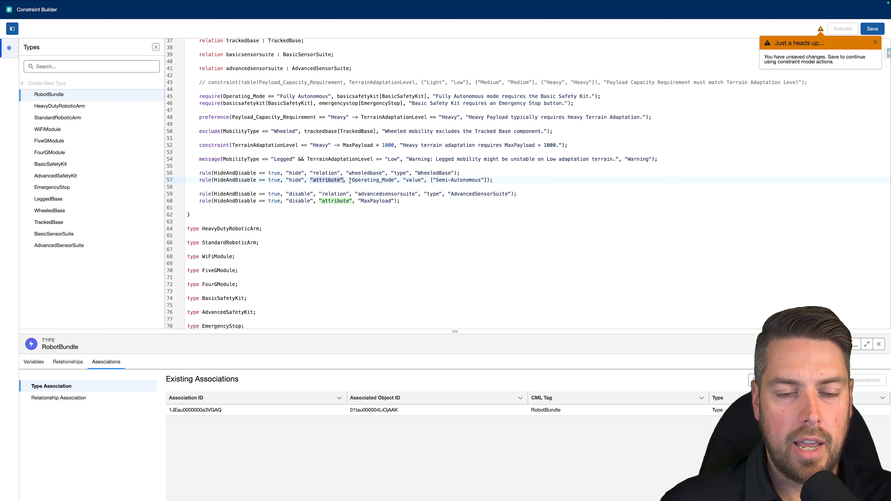
left_click_drag(348, 180, 397, 182)
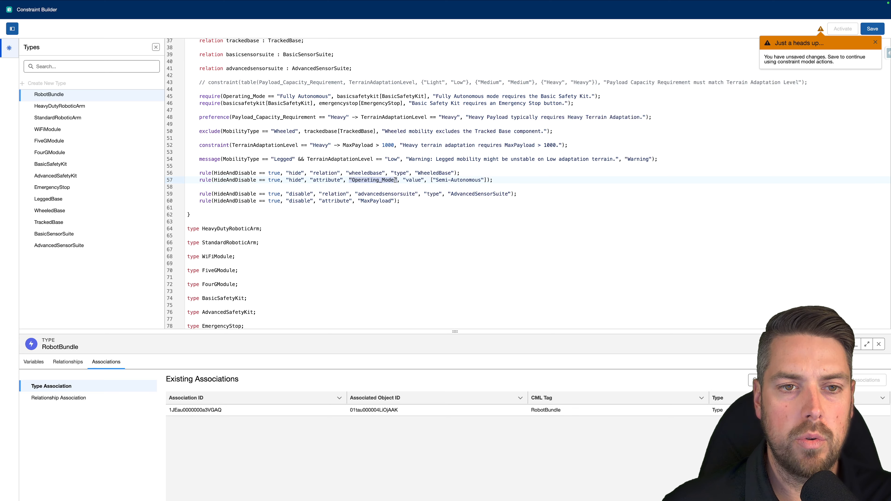
scroll(397, 181, "up", 7)
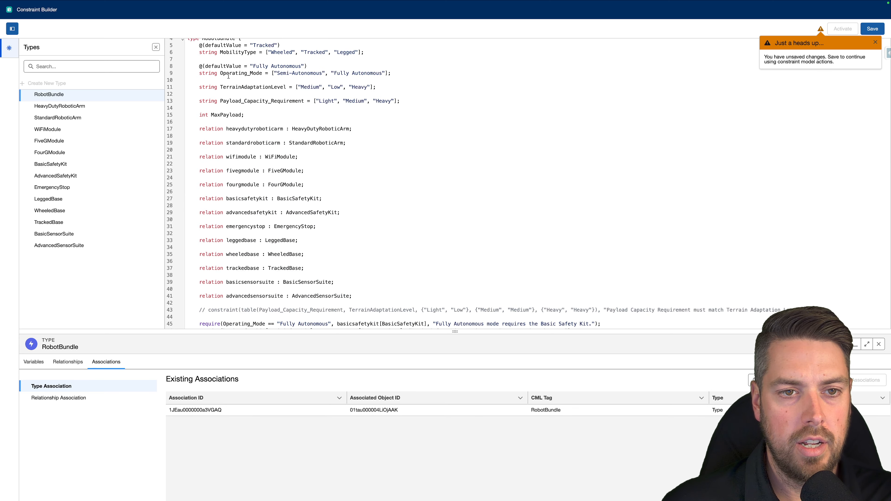
scroll(231, 75, "down", 7)
left_click(402, 158)
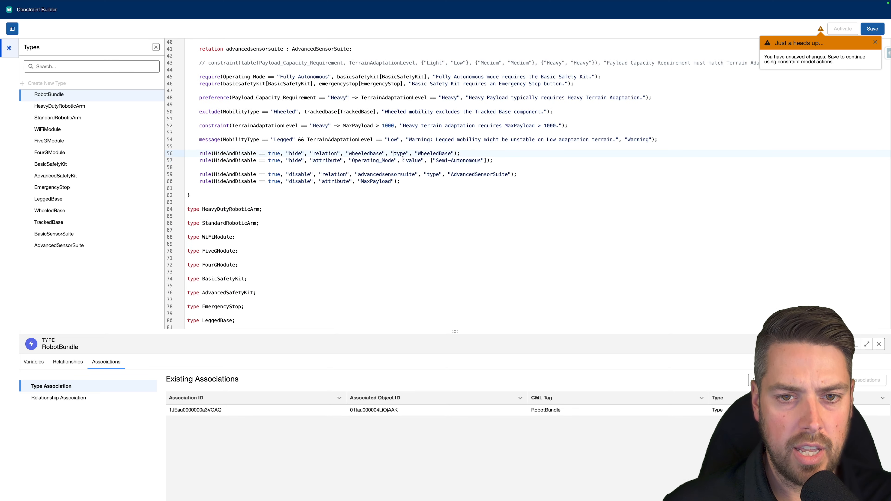
left_click(429, 161)
left_click_drag(428, 161, 490, 162)
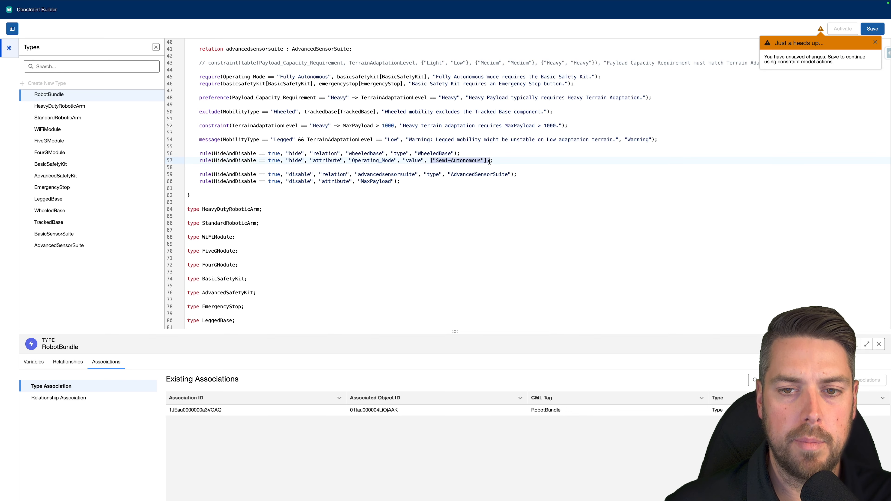
key("Right")
left_click_drag(412, 184, 196, 183)
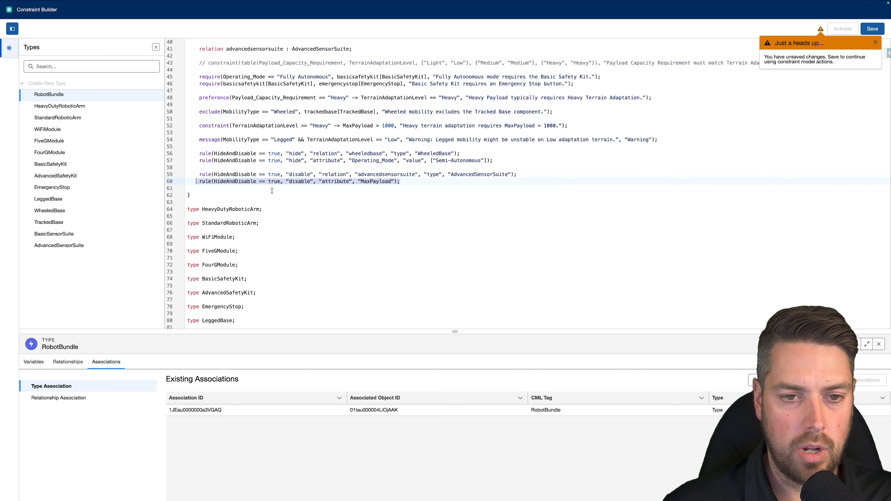
double_click(299, 182)
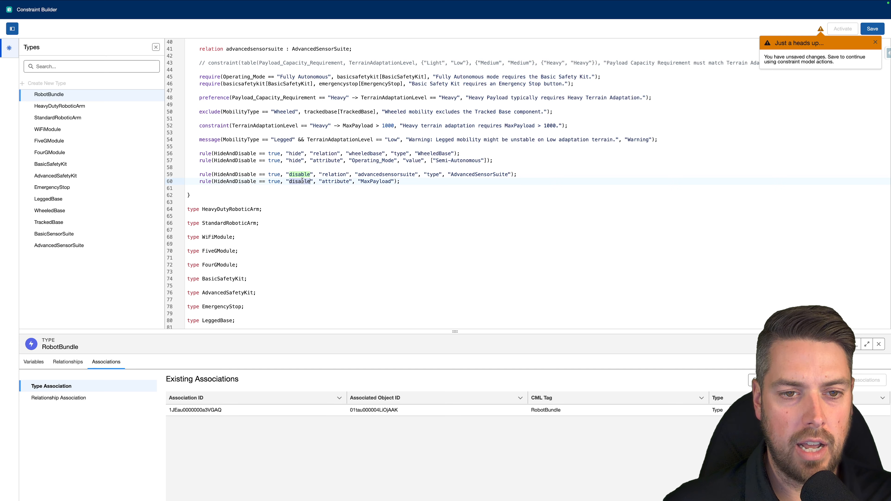
left_click(393, 182)
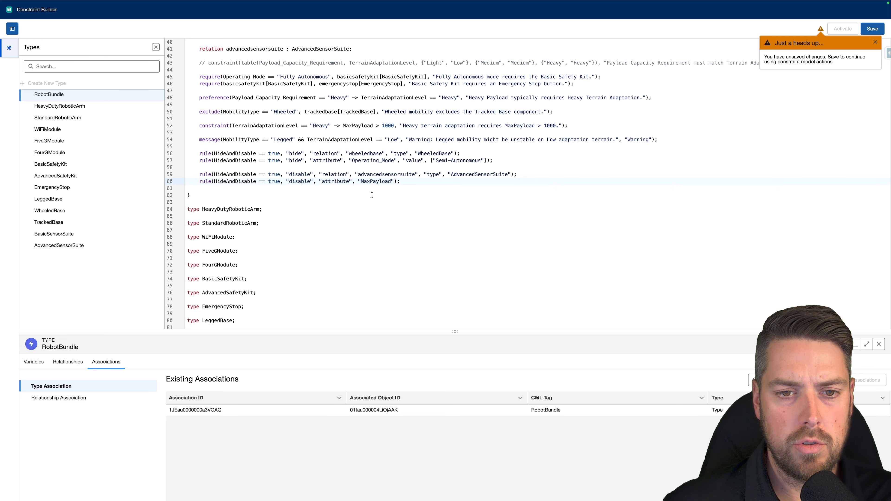
left_click_drag(407, 185, 317, 184)
left_click(318, 184)
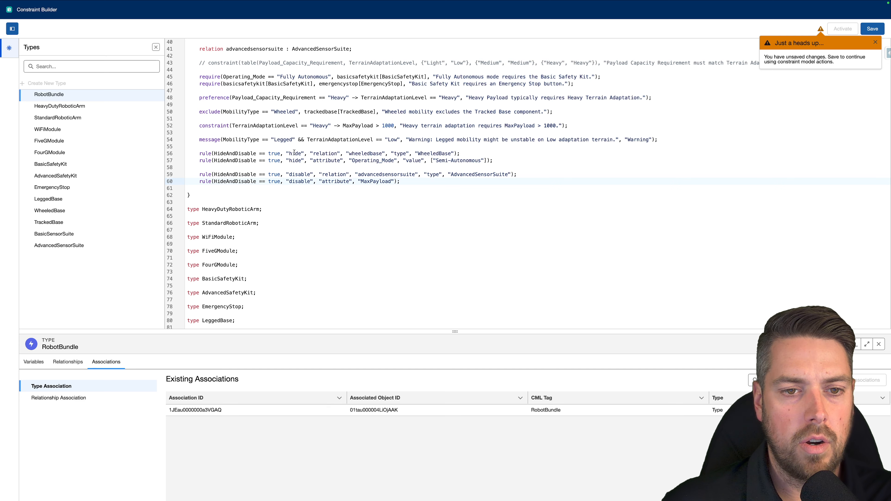
- Examine the WheeledBase hide rule's relation and type arguments and compare them with the wheeledbase relation declaration
left_click_drag(213, 153, 340, 153)
left_click(278, 153)
left_click(303, 152)
left_click(340, 152)
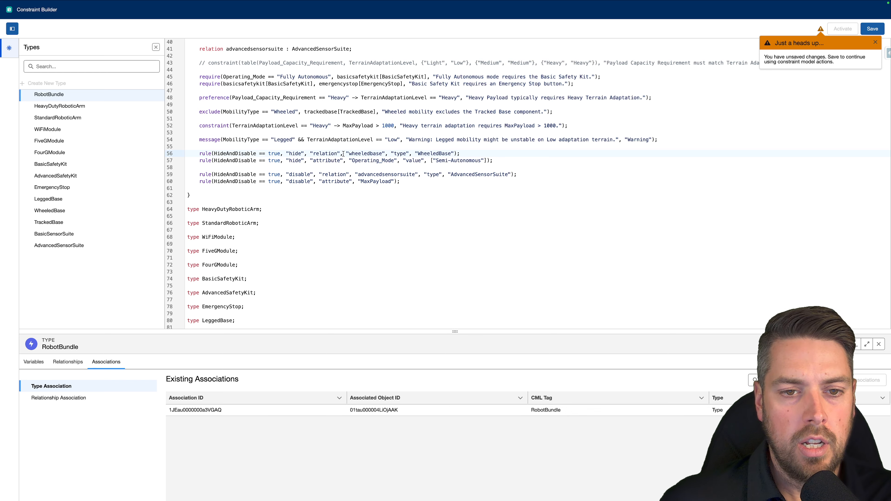
left_click_drag(345, 153, 386, 153)
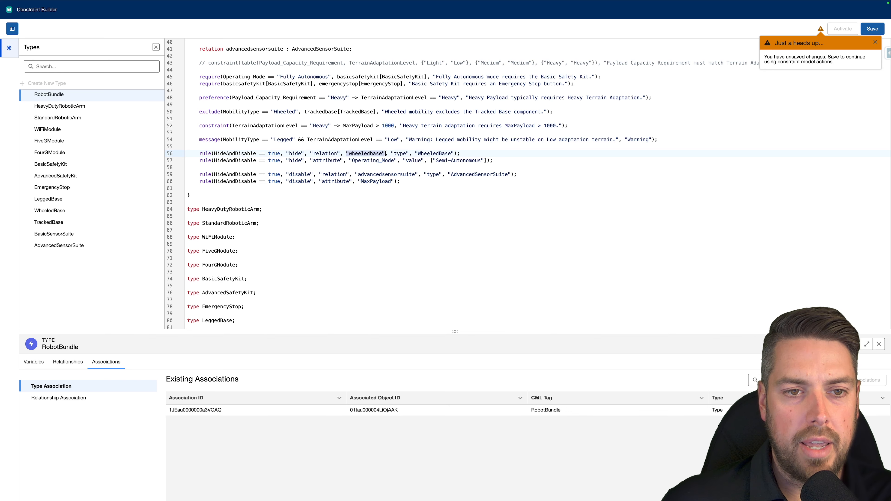
scroll(340, 165, "up", 10)
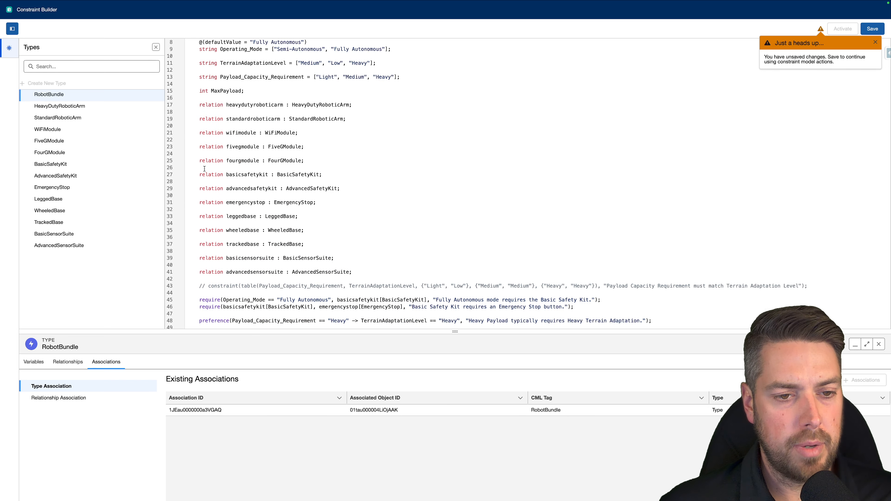
left_click_drag(198, 230, 335, 230)
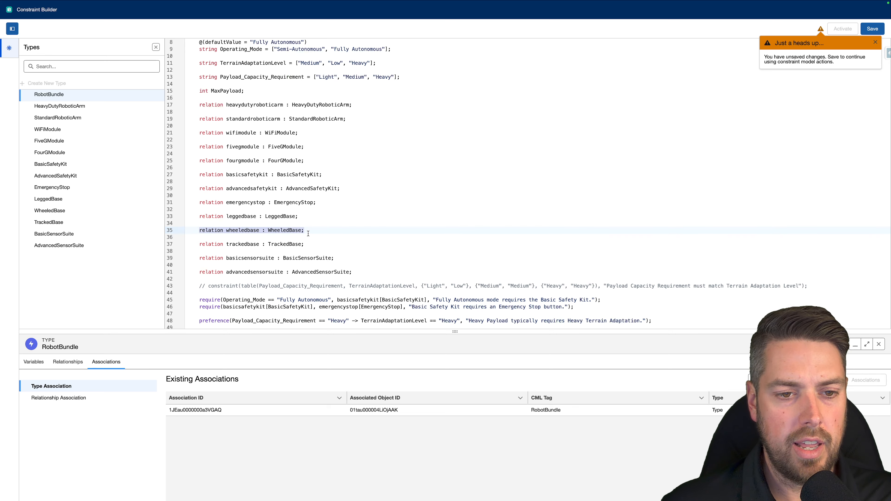
scroll(308, 233, "down", 12)
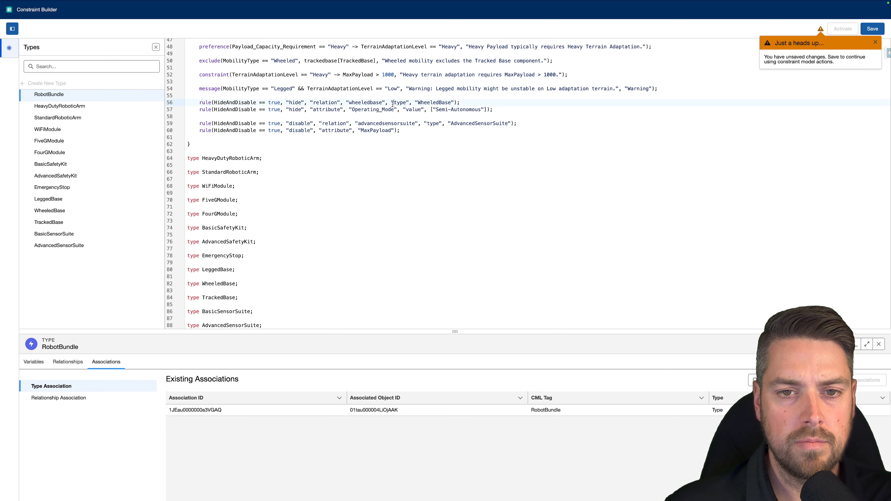
left_click_drag(390, 102, 407, 103)
scroll(274, 161, "up", 10)
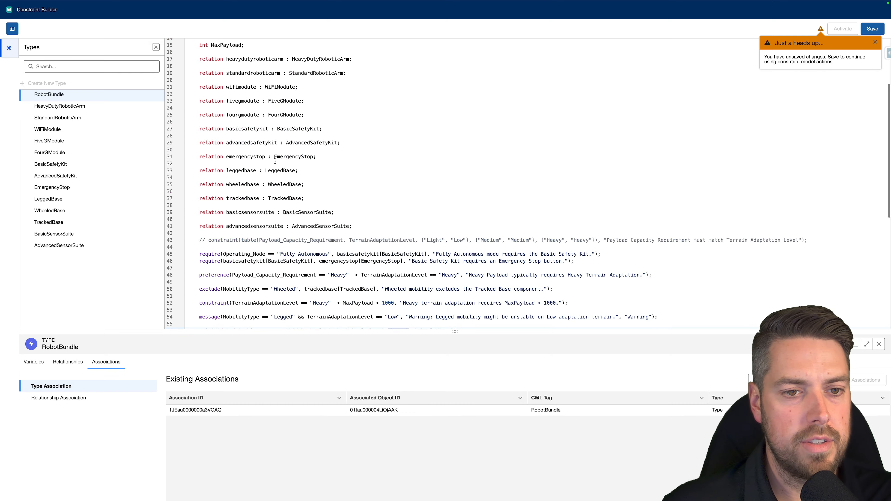
scroll(270, 172, "down", 6)
scroll(285, 205, "up", 2)
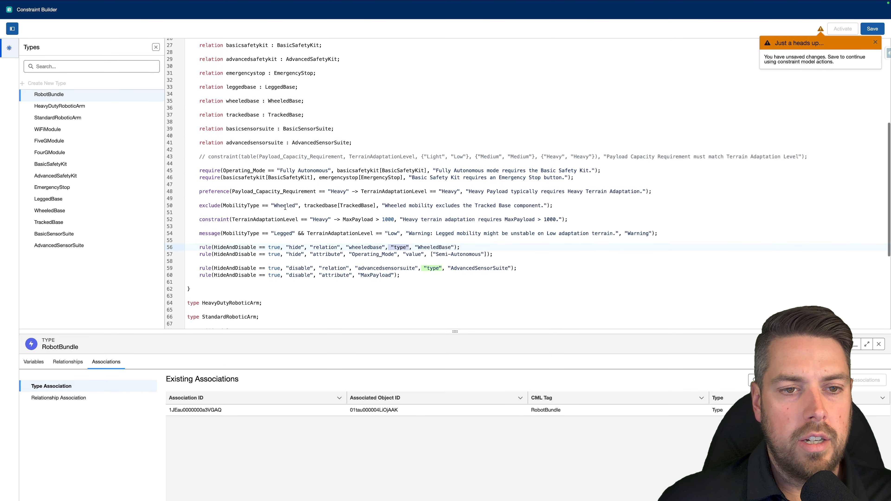
scroll(285, 207, "up", 5)
left_click_drag(226, 213, 303, 213)
scroll(457, 240, "down", 5)
left_click(415, 245)
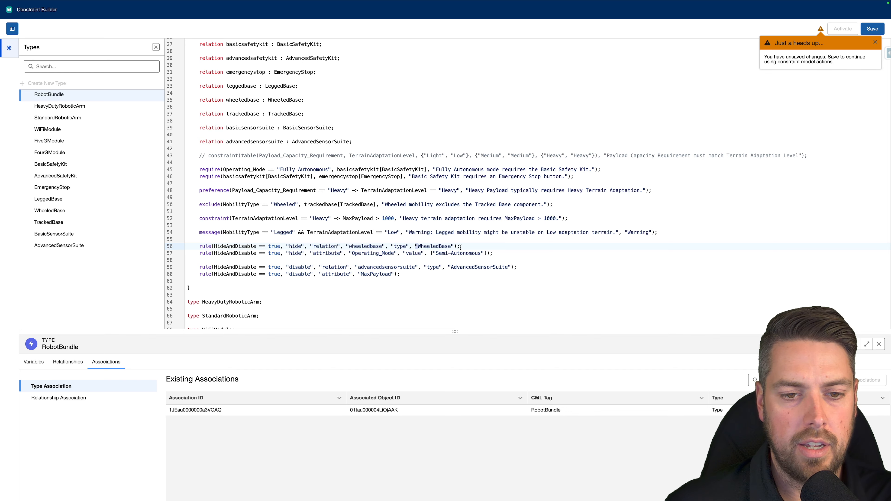
- Examine the action, relation and type arguments of the rule that disables AdvancedSensorSuite
scroll(461, 247, "down", 1)
left_click_drag(199, 259, 533, 257)
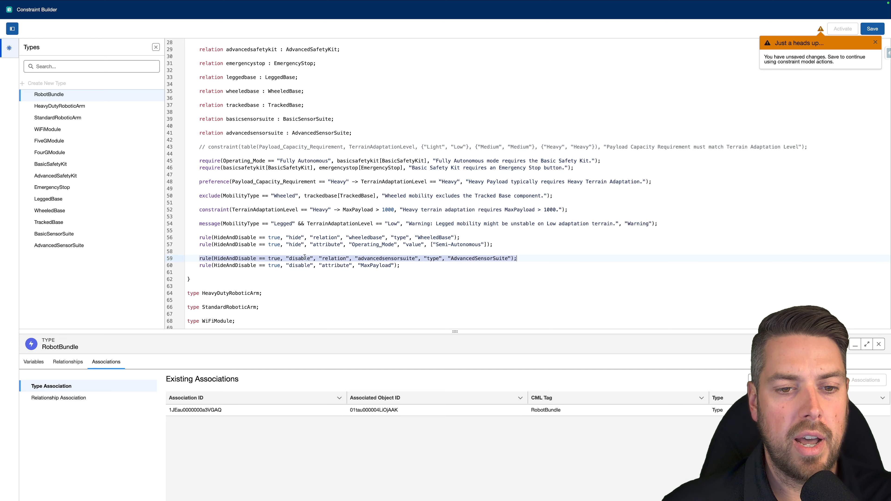
left_click(331, 258)
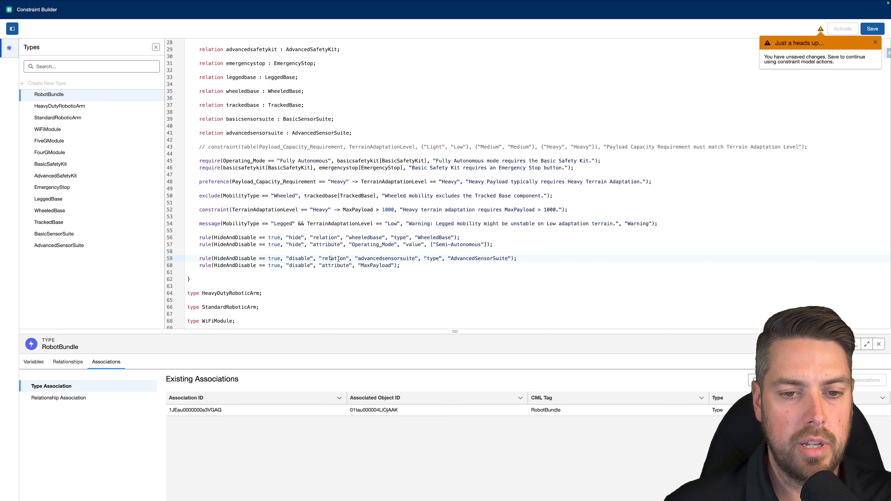
double_click(380, 258)
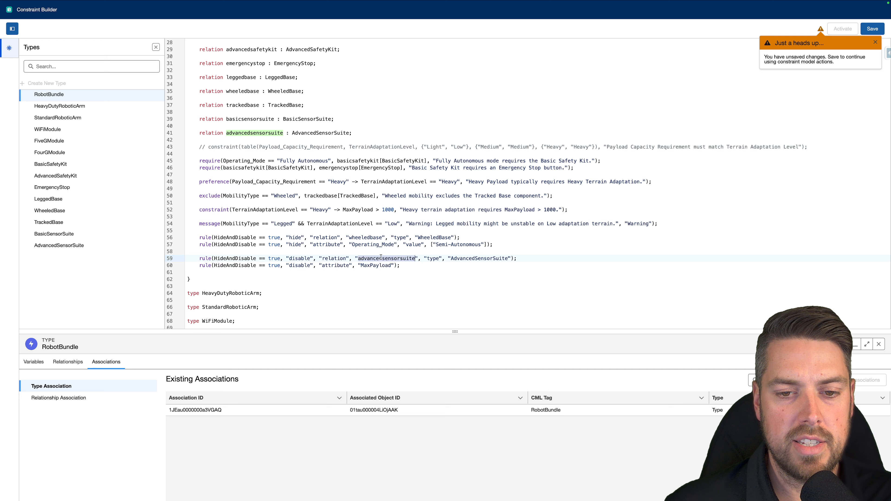
double_click(437, 258)
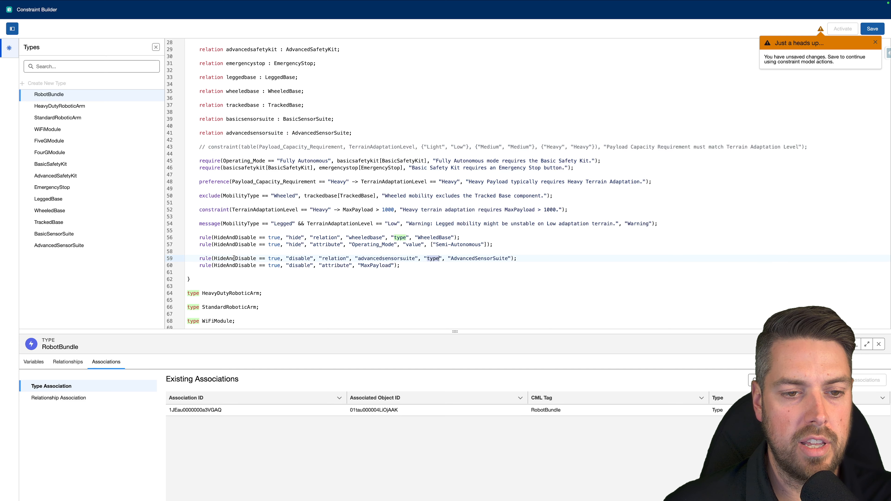
left_click(420, 273)
- Dismiss the unsaved-changes notice, then save and activate the constraint model
scroll(421, 273, "up", 10)
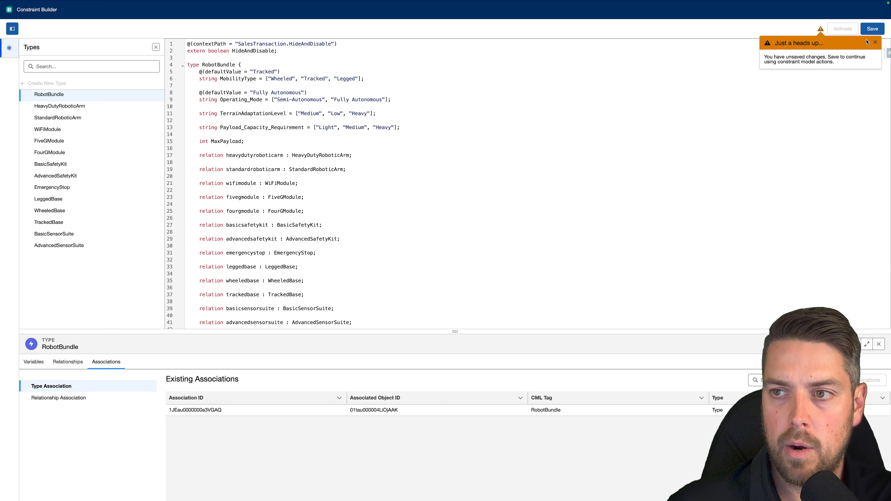
left_click(875, 42)
left_click(872, 29)
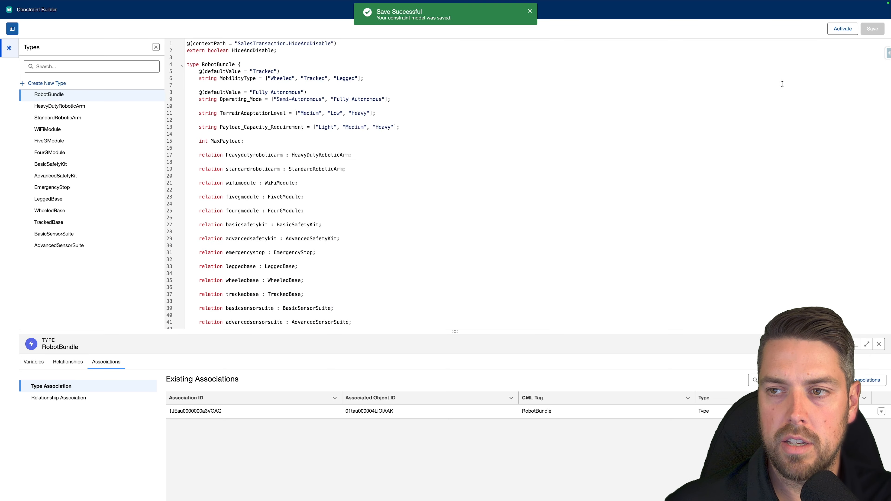
left_click(828, 31)
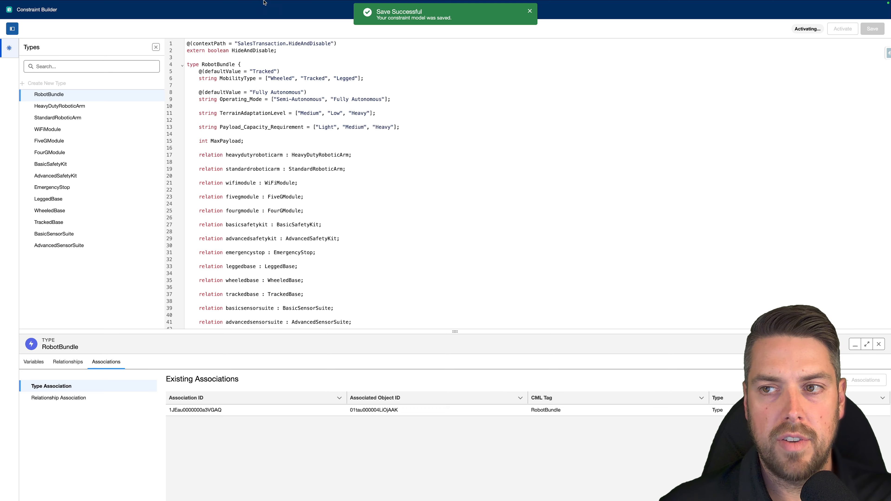
- Switch to the Advanced Configurator quote, closing its product catalog browser, and open the quote's details
mouse_move(250, 3)
left_click(67, 15)
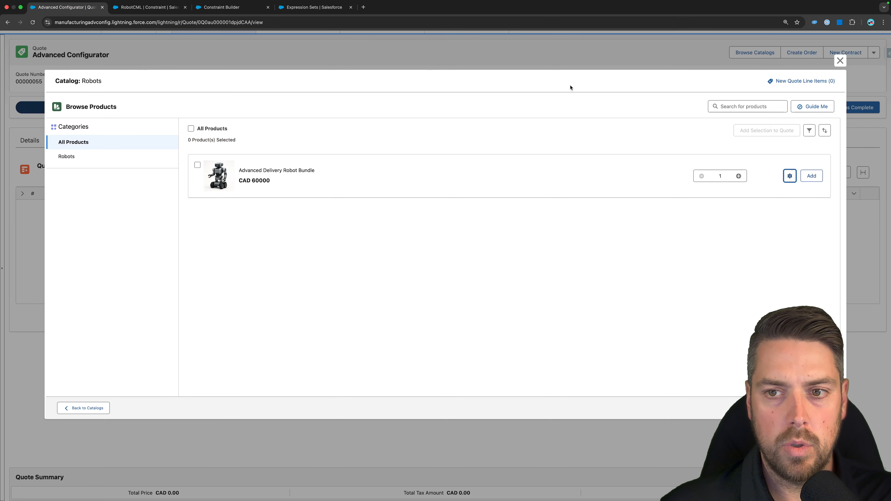
key("Escape")
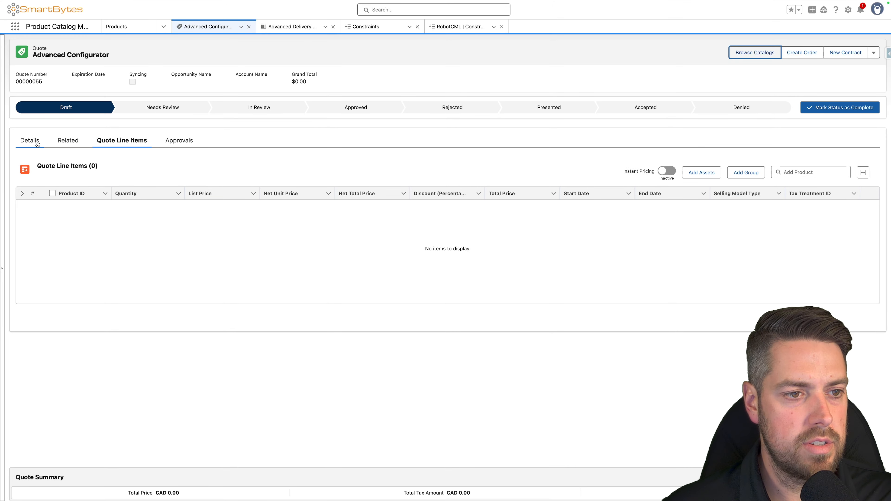
left_click(30, 141)
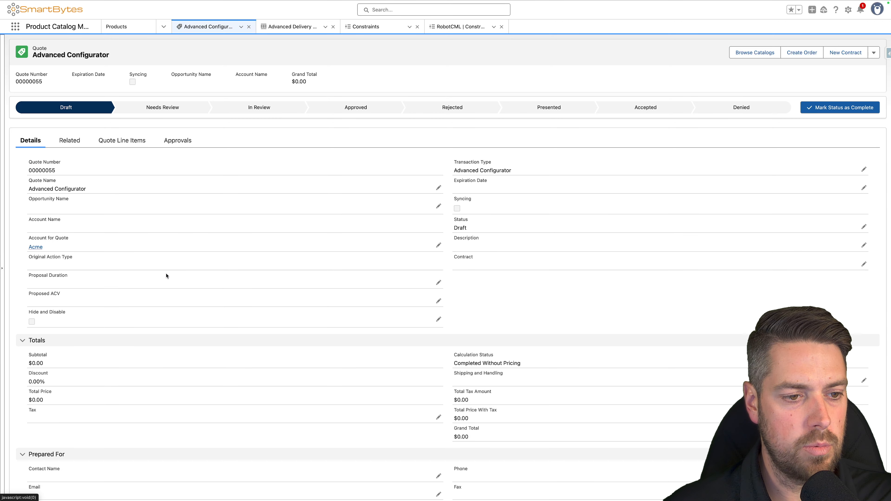
- Turn on the quote's Hide and Disable field and save the record
double_click(78, 309)
left_click(35, 326)
left_click(463, 492)
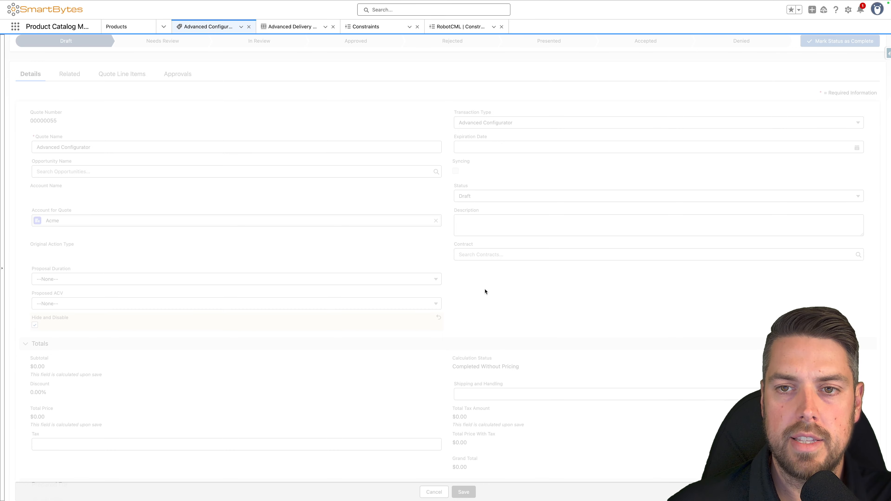
- Browse the Robots catalog from the quote and open the Advanced Delivery Robot Bundle for configuration
left_click(758, 53)
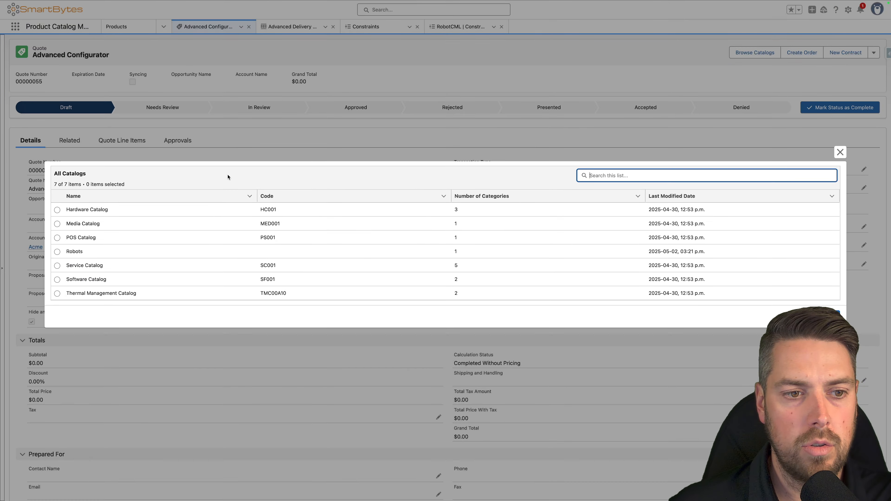
left_click(56, 252)
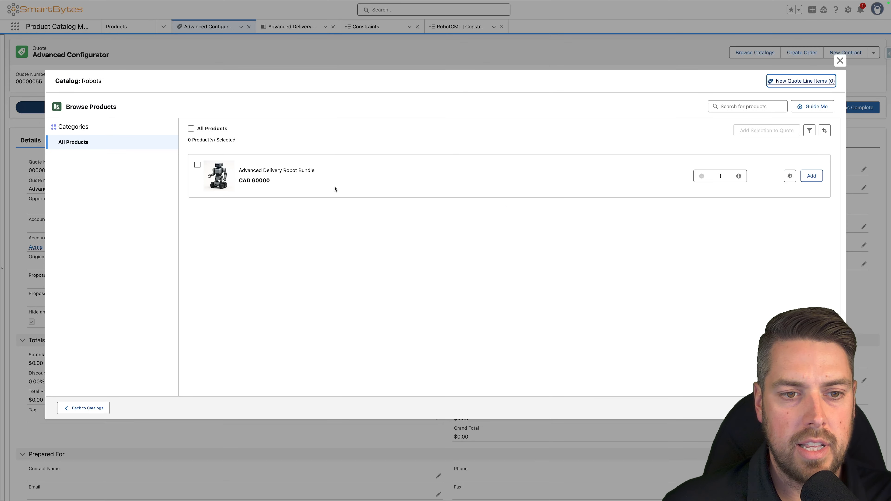
left_click(789, 176)
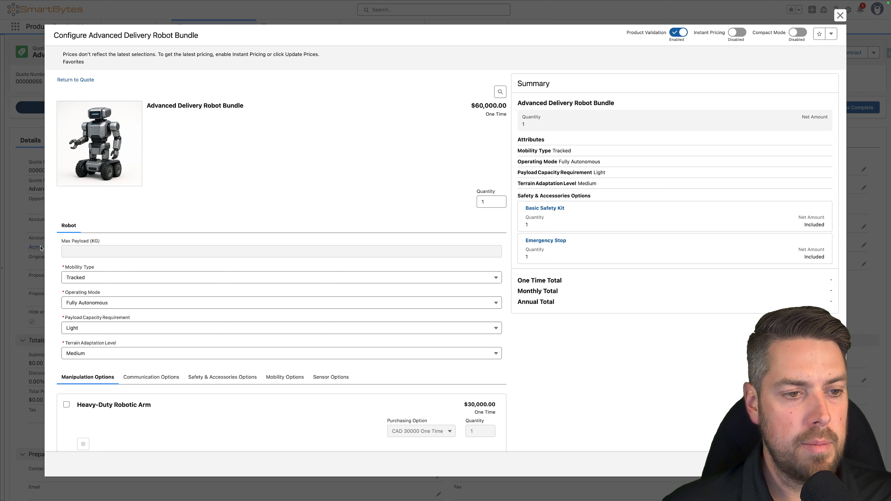
- Check whether the Max Payload attribute can be edited and which values Operating Mode offers
left_click_drag(141, 244, 56, 243)
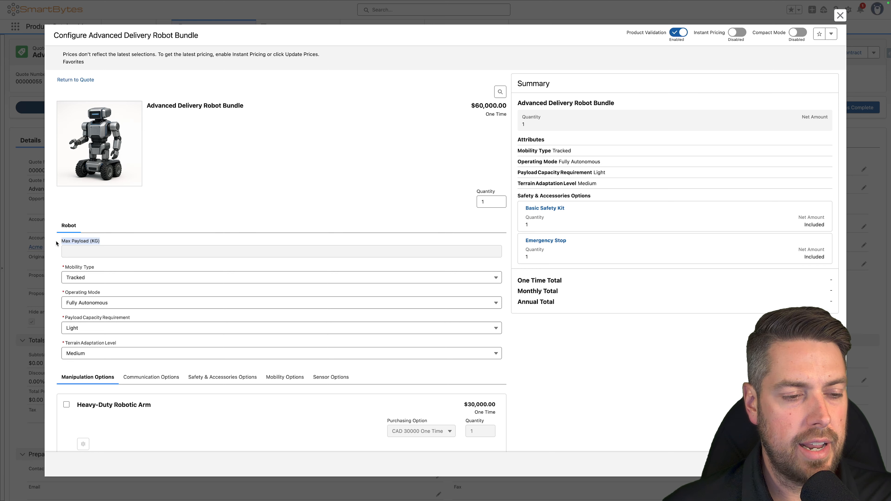
left_click(84, 256)
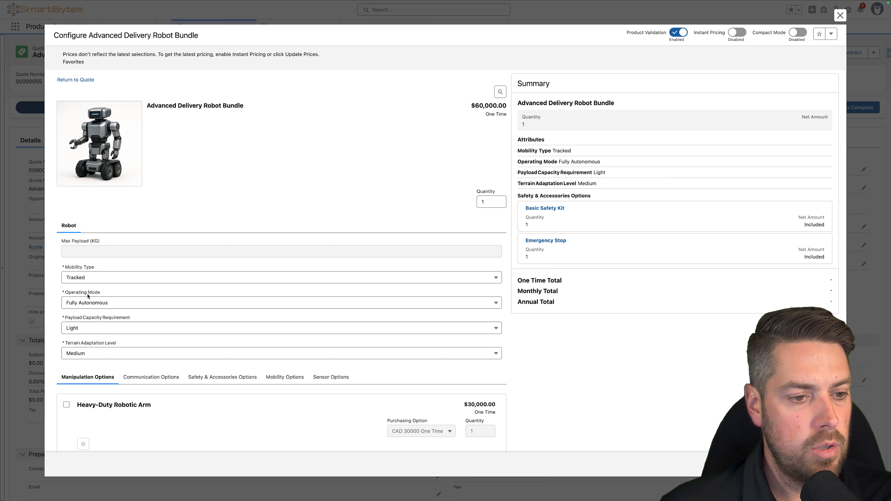
left_click(116, 303)
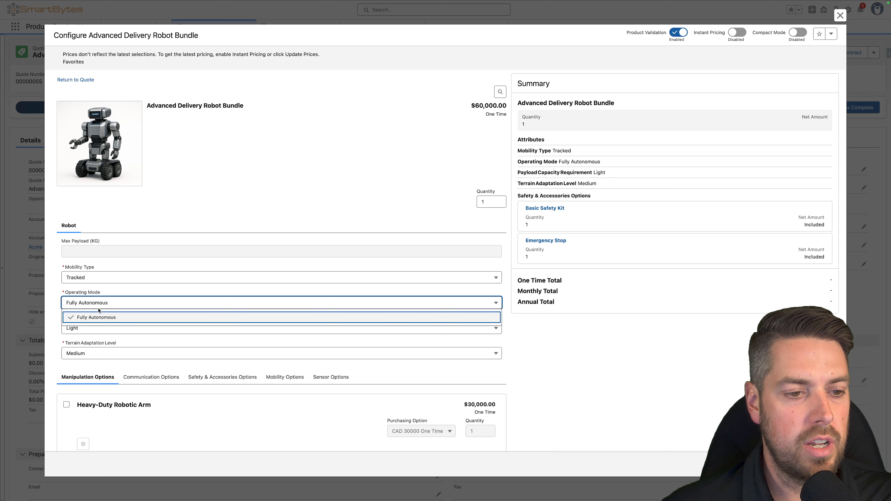
left_click(214, 287)
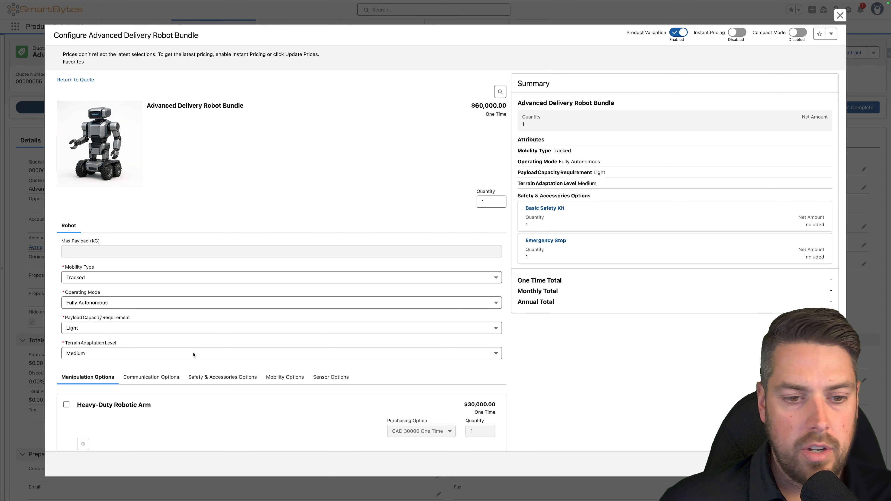
- Inspect the bundle's Sensor Options and Mobility Options for disabled or hidden components
scroll(193, 354, "down", 3)
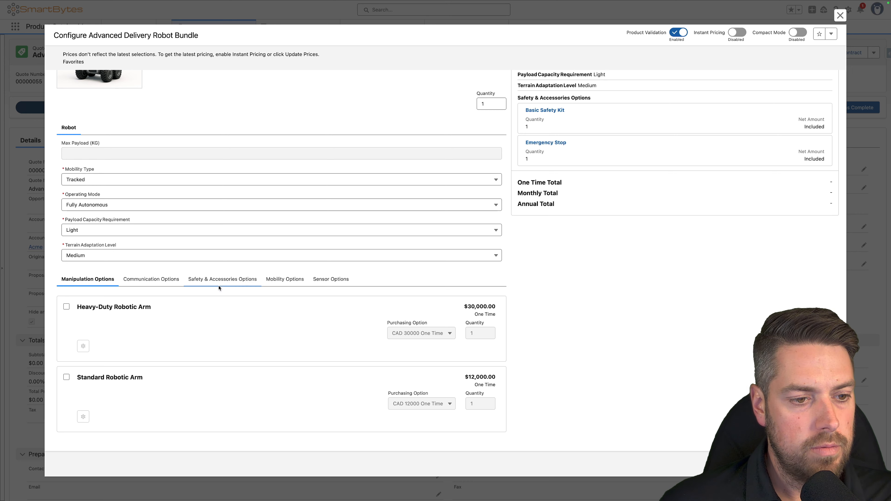
left_click(326, 283)
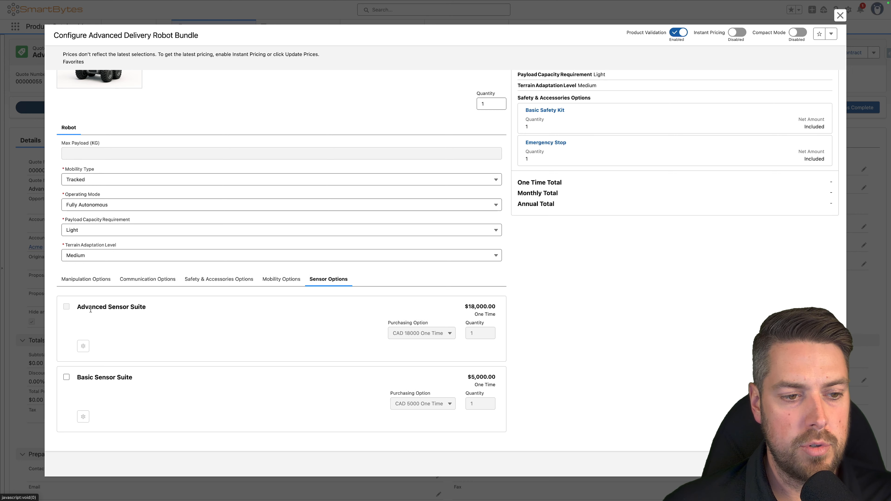
left_click_drag(76, 309, 153, 309)
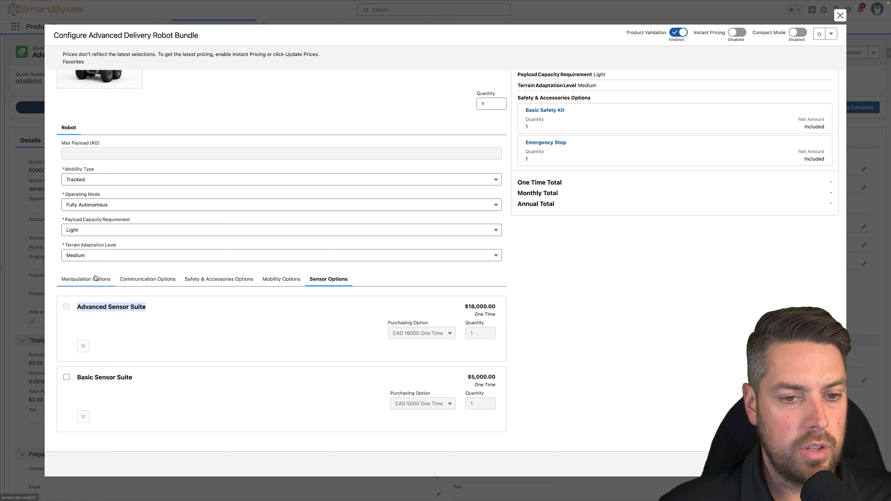
left_click(271, 280)
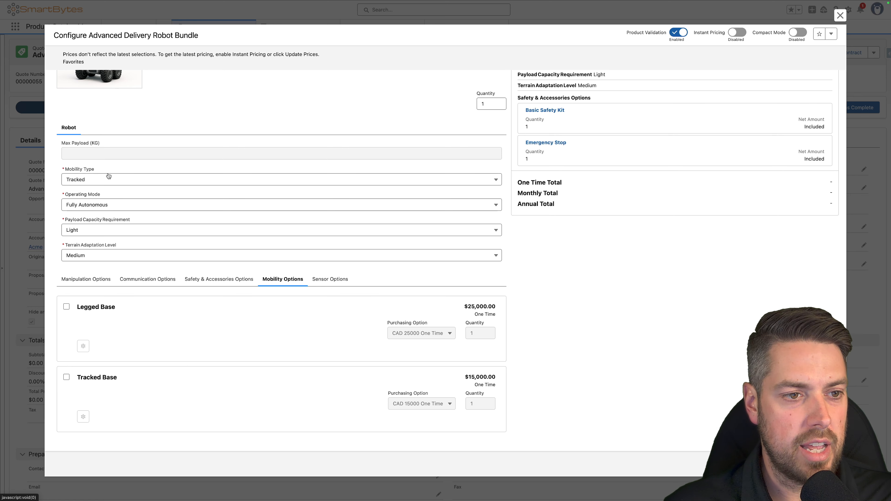
- Leave the bundle configuration and close the Robots catalog to return to the quote record
left_click(839, 16)
left_click(456, 266)
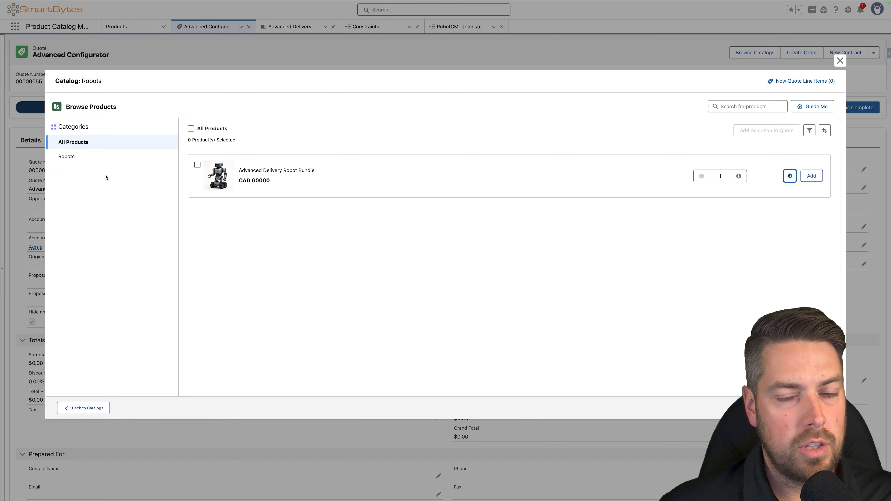
left_click(840, 61)
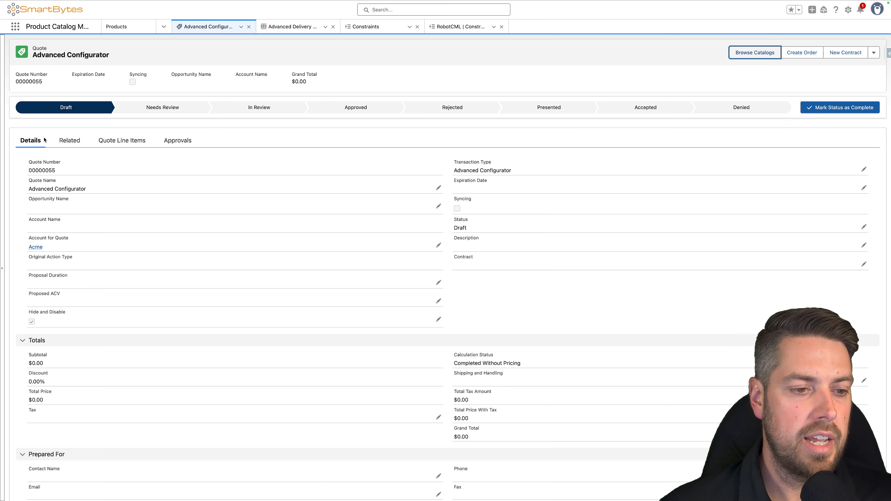
- Turn off the quote's Hide and Disable field and save the record
double_click(36, 326)
left_click(34, 327)
left_click(475, 494)
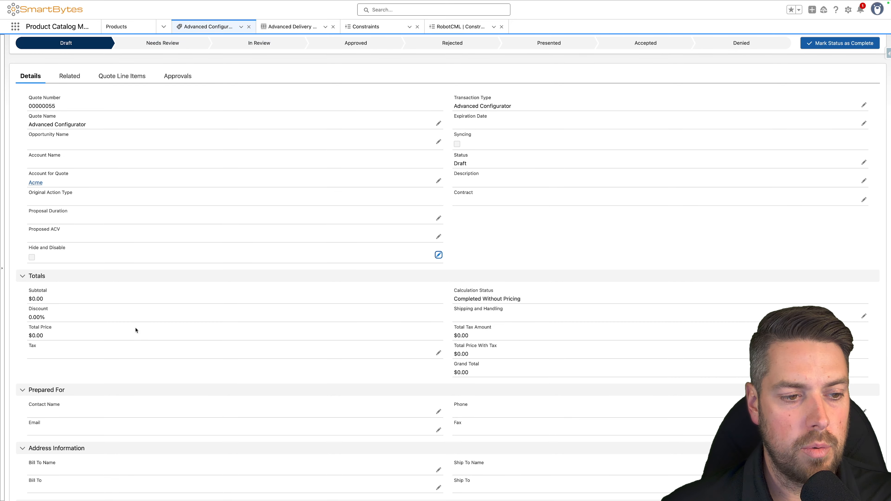
- Reopen the Advanced Delivery Robot Bundle's configuration from the Robots catalog with Hide and Disable off
scroll(129, 317, "up", 2)
left_click(754, 53)
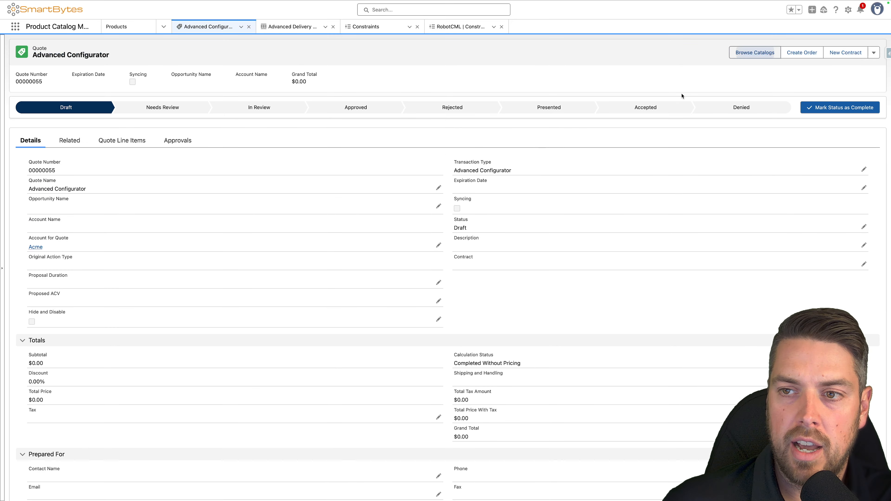
left_click(58, 251)
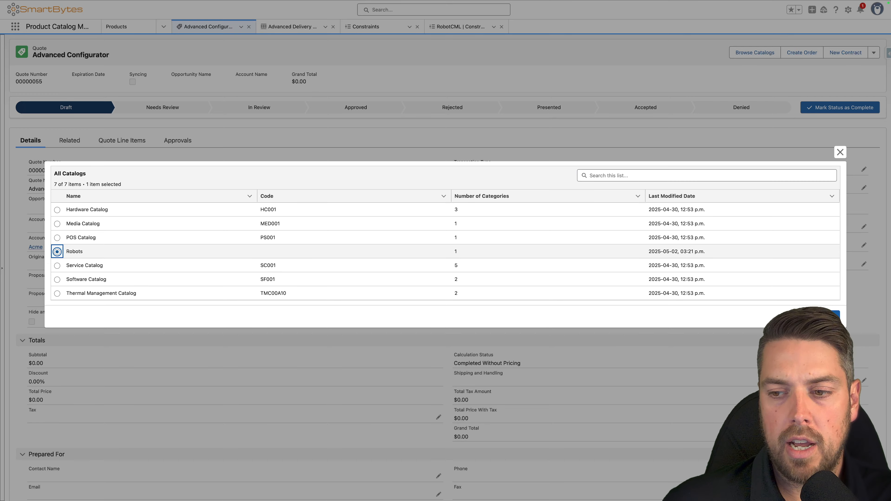
left_click(773, 300)
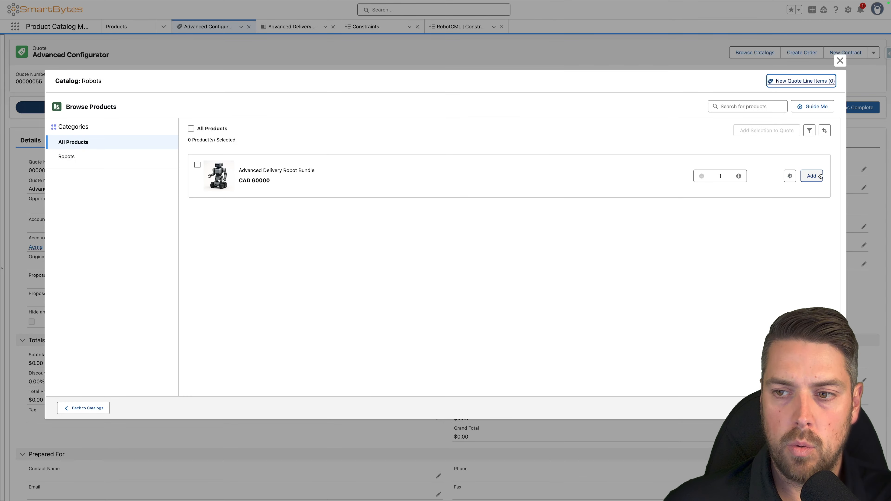
left_click(789, 176)
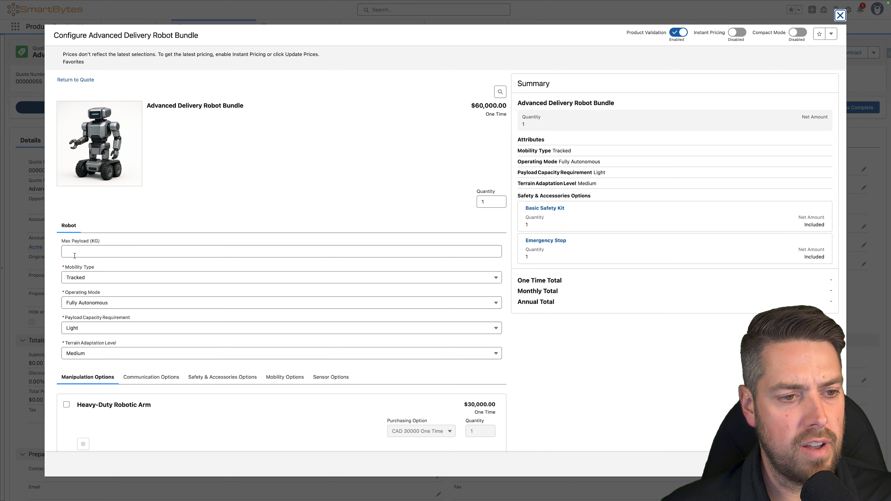
- Try the Max Payload field and set the bundle's Operating Mode to Semi-Autonomous
left_click(75, 256)
left_click(112, 306)
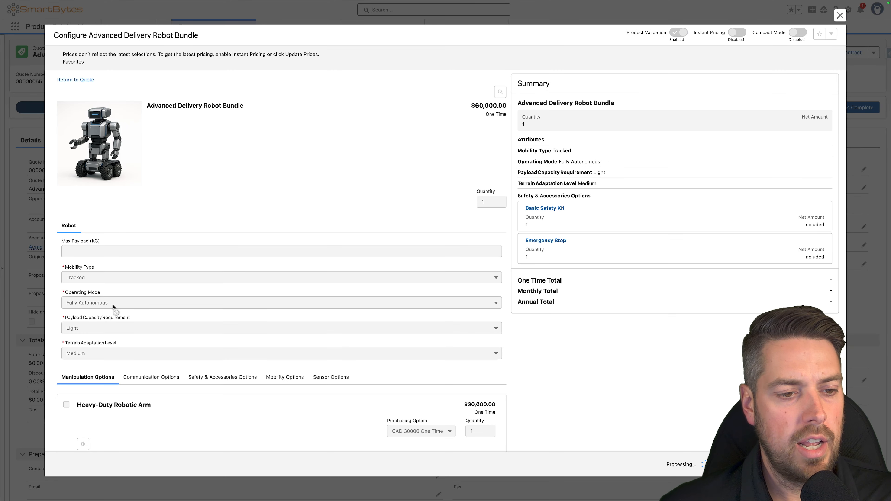
left_click(106, 305)
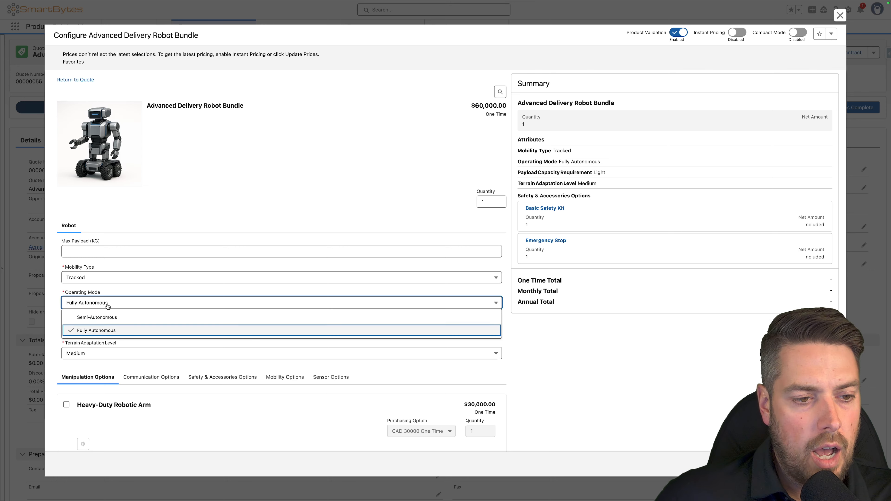
left_click(103, 320)
- Inspect the bundle's Mobility Options to see whether Wheeled Base is offered
scroll(195, 376, "down", 3)
left_click(284, 279)
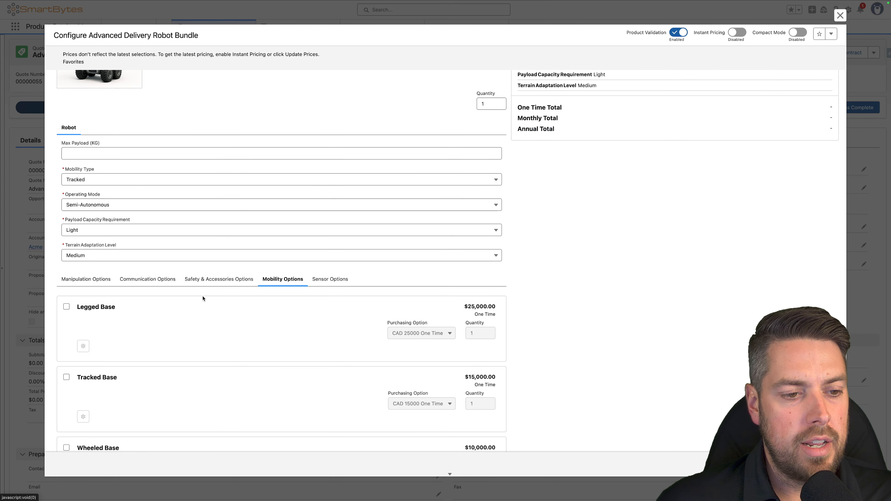
scroll(140, 358, "down", 2)
left_click_drag(126, 378, 73, 378)
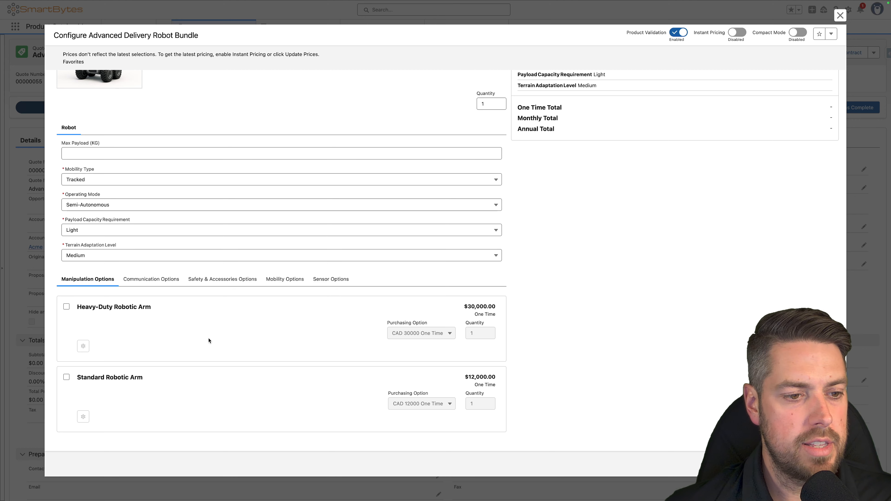
scroll(208, 340, "up", 3)
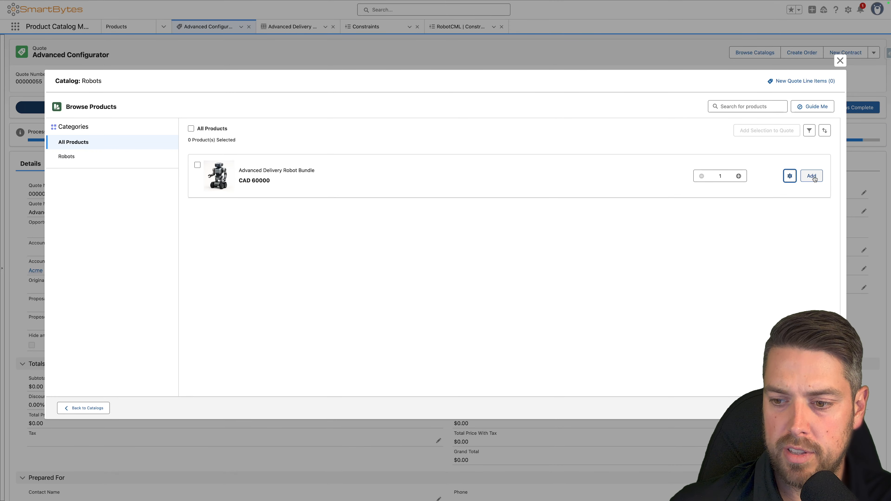
- Add the Advanced Delivery Robot Bundle to the quote, then show the quote line items with a wider Product ID column
left_click(812, 176)
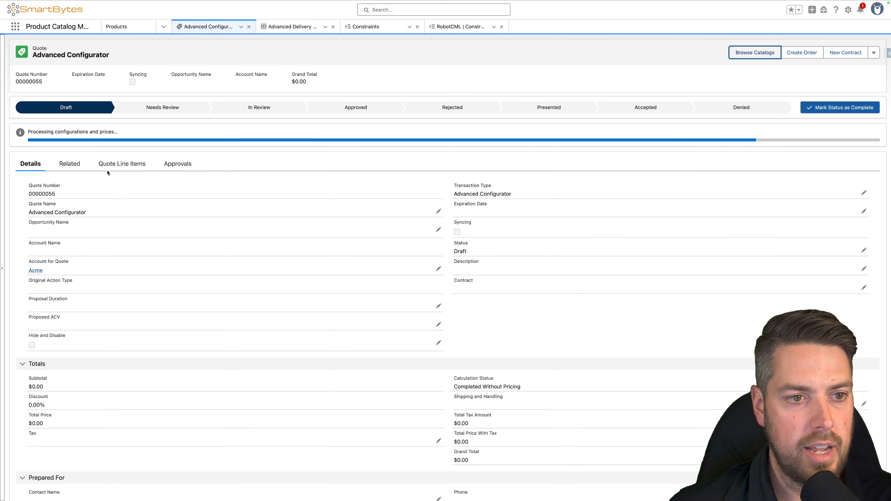
left_click(111, 165)
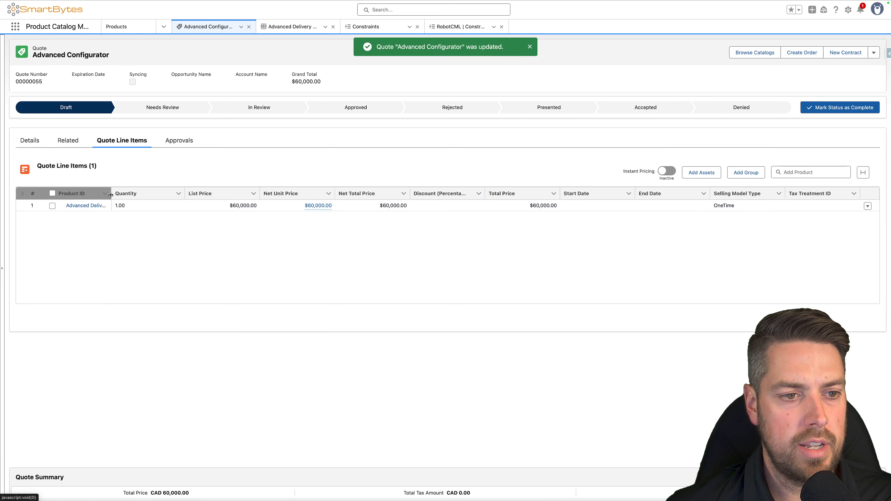
left_click_drag(112, 195, 173, 195)
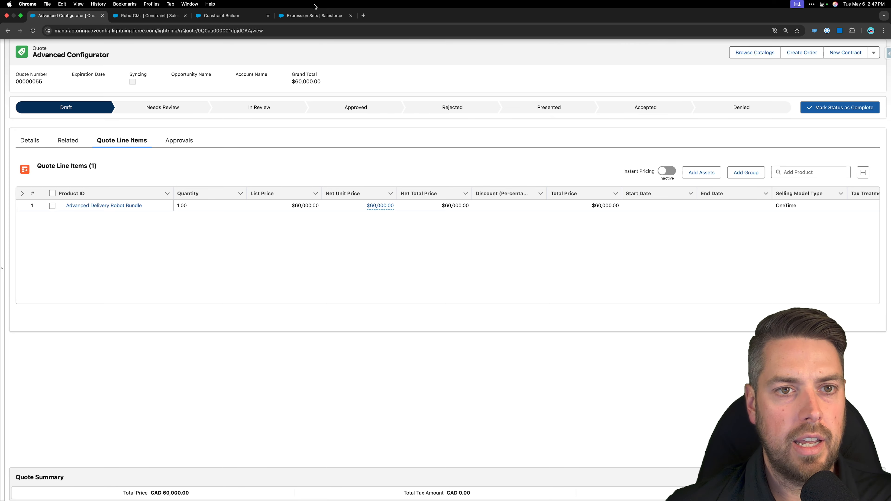
- Switch to the Constraint Builder and deactivate the RobotCML constraint model
left_click(239, 15)
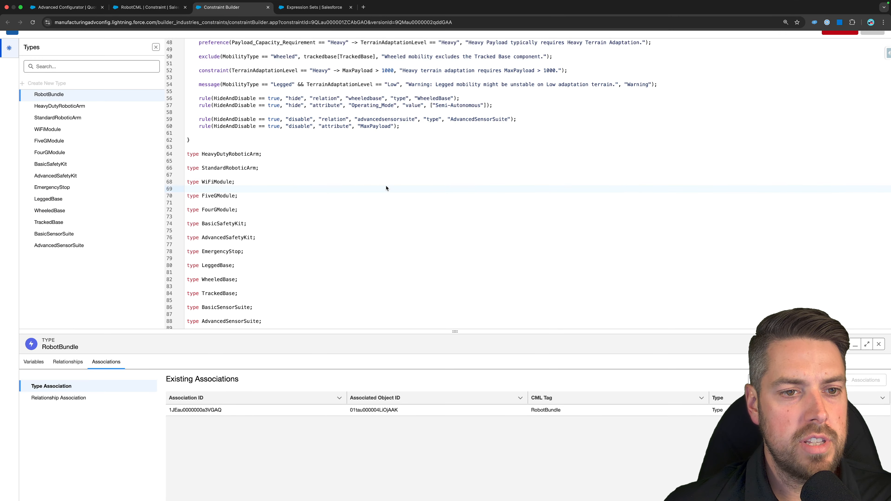
scroll(382, 190, "up", 3)
left_click(840, 29)
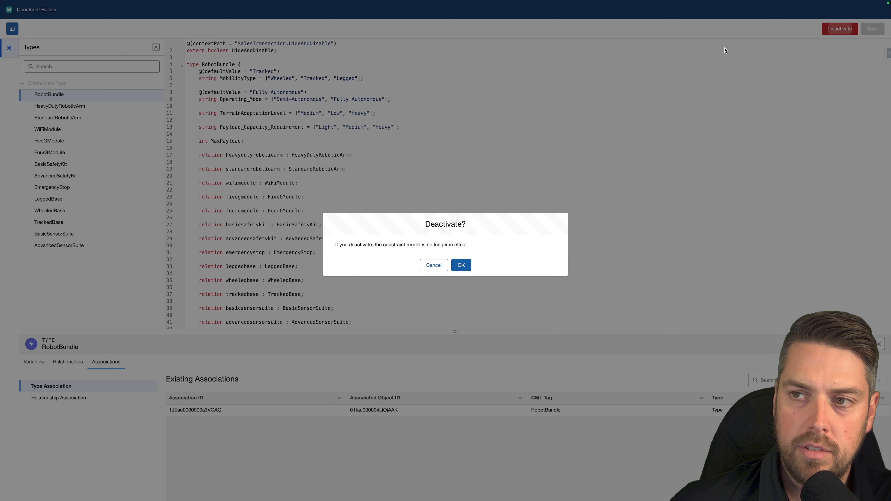
left_click(460, 265)
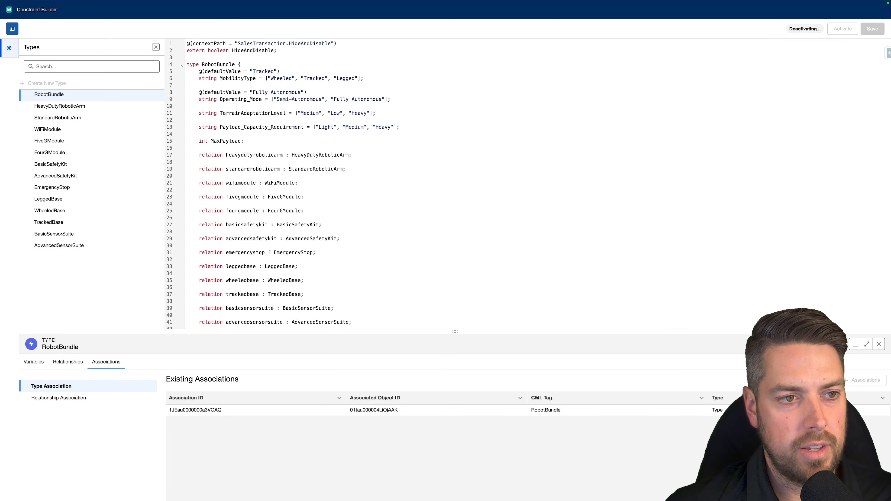
- Create a new type named Warranty without a parent type in the constraint model
scroll(268, 259, "down", 6)
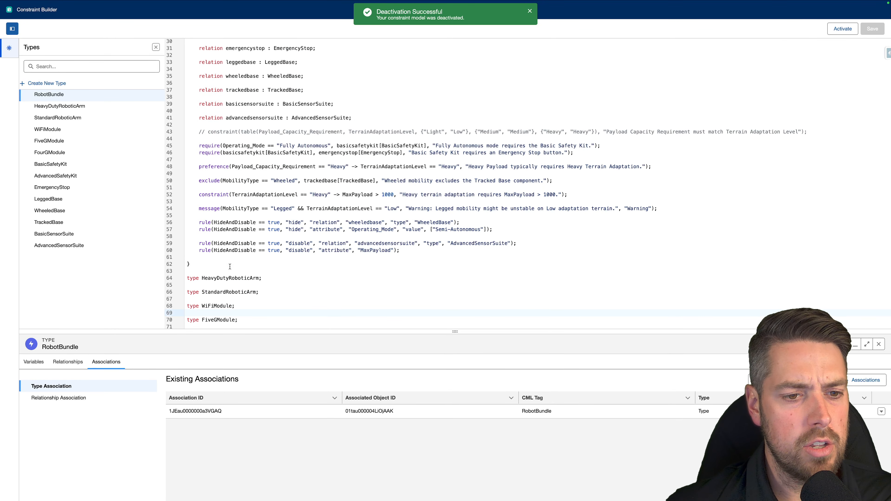
scroll(230, 267, "down", 4)
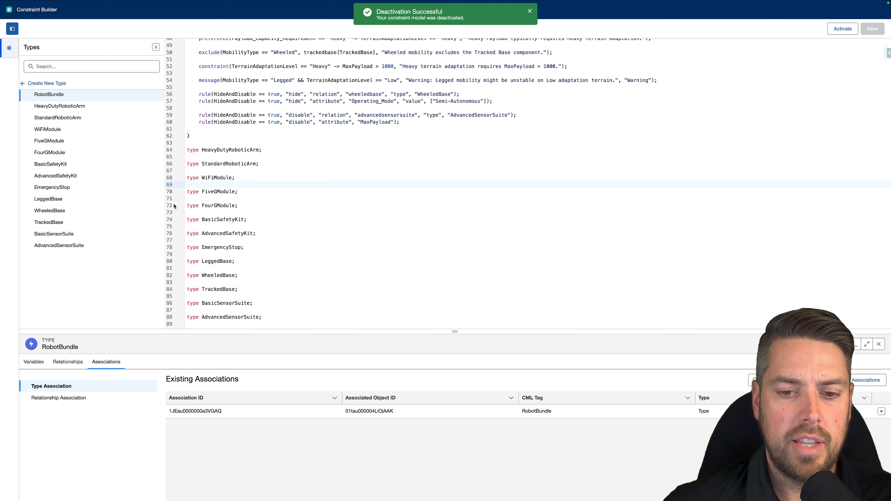
left_click(56, 87)
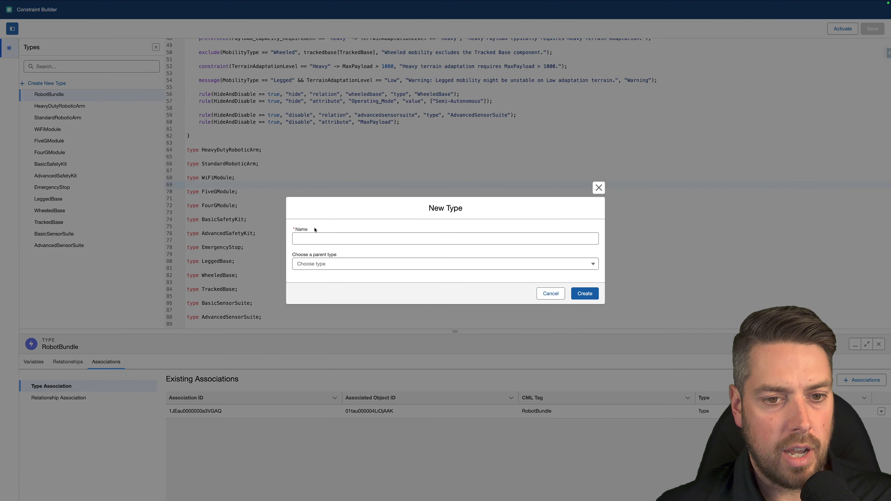
left_click(356, 241)
type("Warranty")
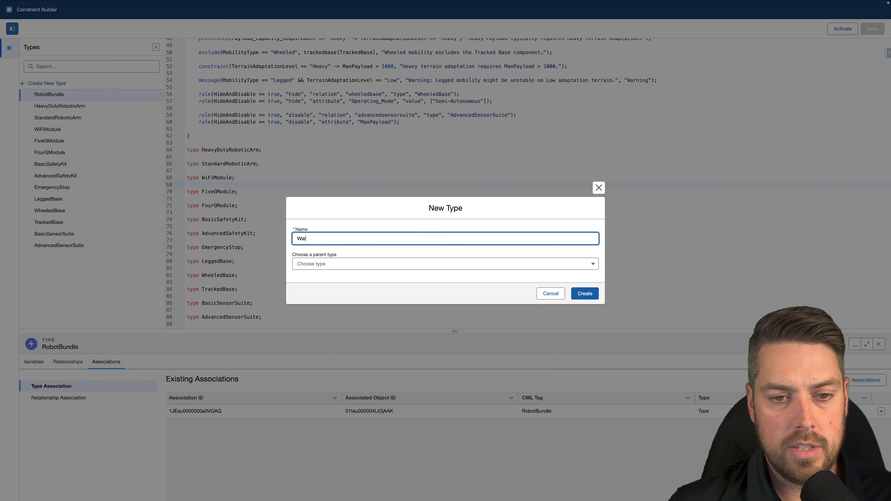
left_click(371, 264)
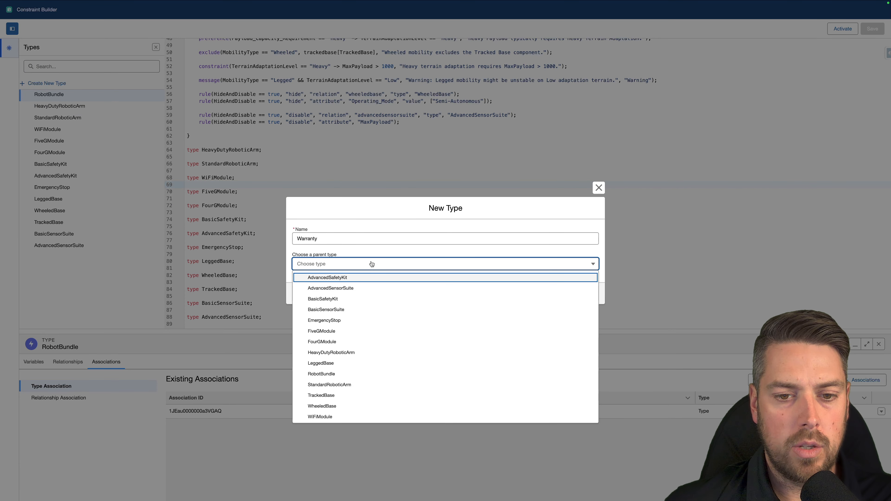
left_click(365, 252)
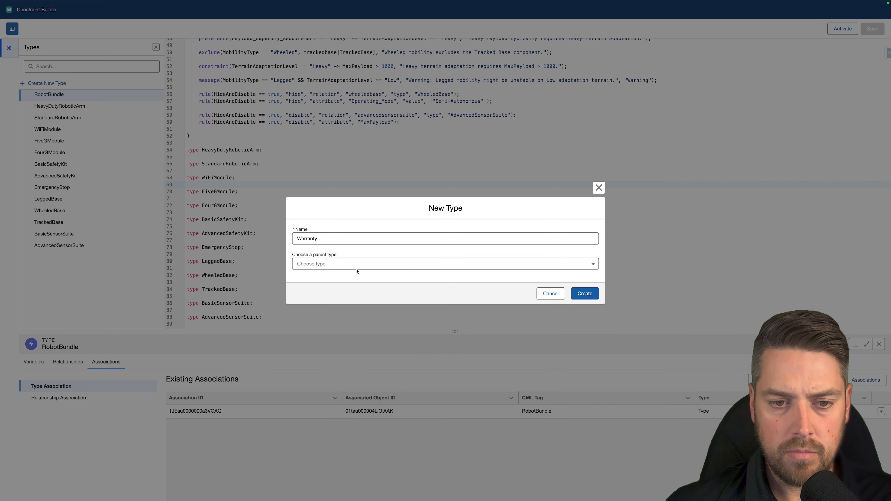
left_click(584, 293)
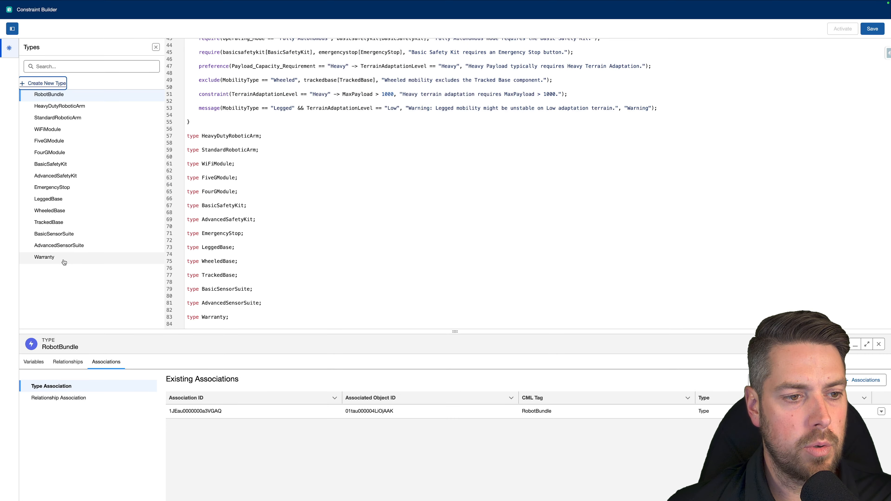
- Associate the Warranty type with the Warranty product
left_click(63, 262)
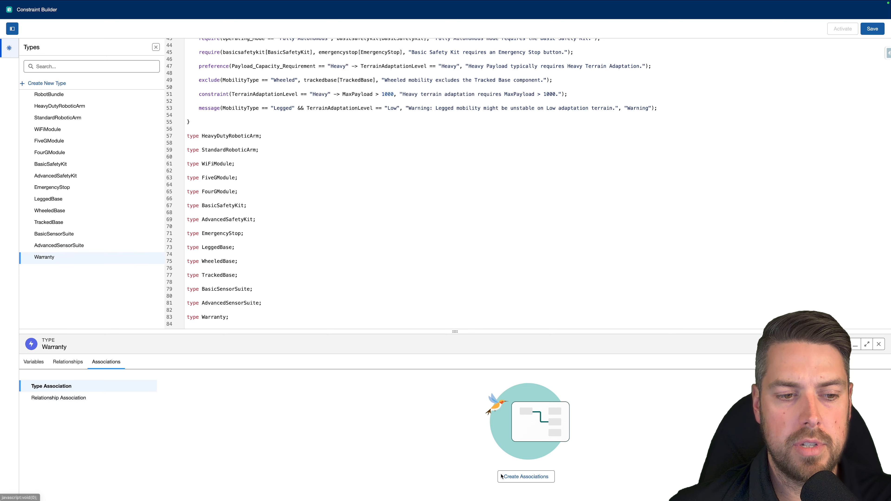
left_click(535, 477)
left_click(562, 252)
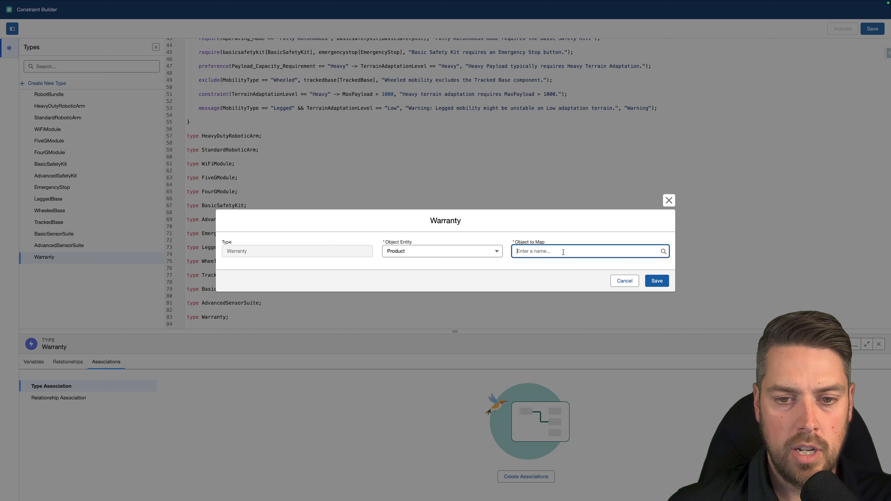
type("warran")
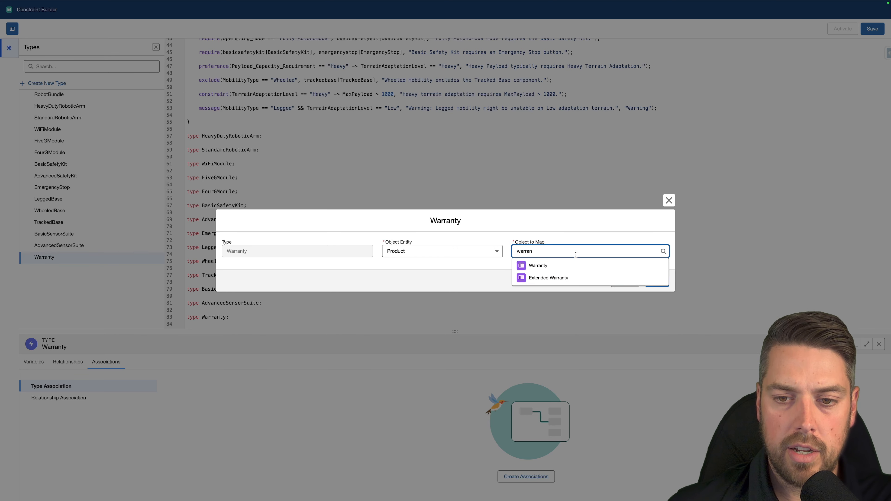
left_click(567, 269)
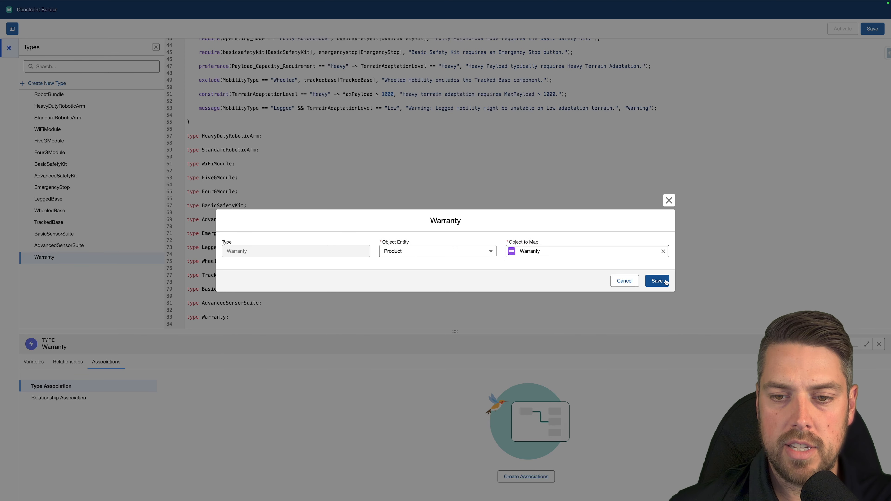
left_click(656, 281)
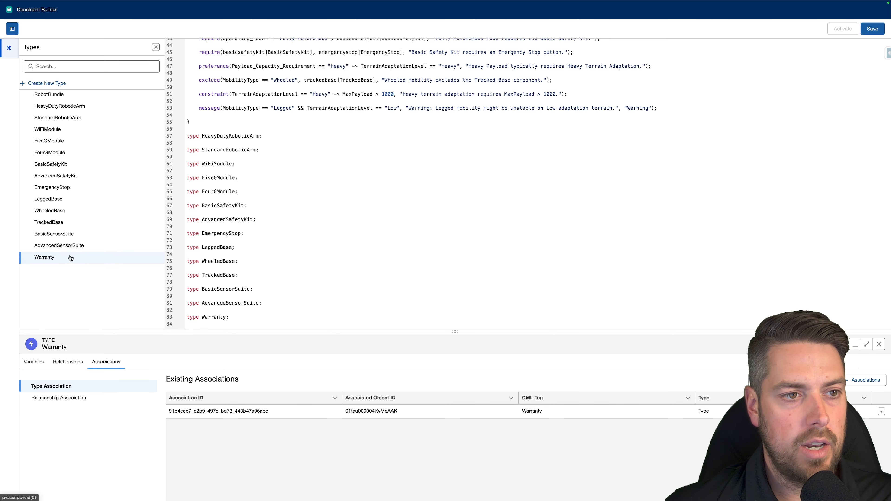
- Create another new type named ExtWarranty without a parent type
left_click(61, 85)
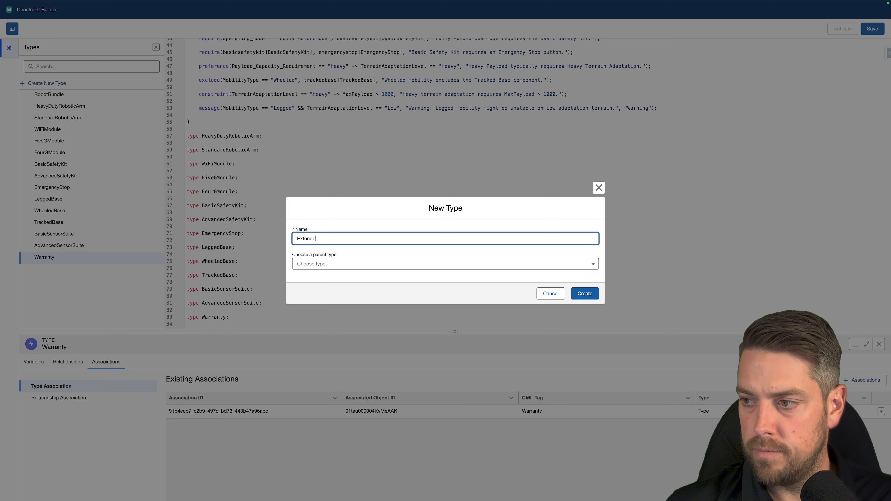
key("BackSpace")
key("BackSpace")
key("BackSpace")
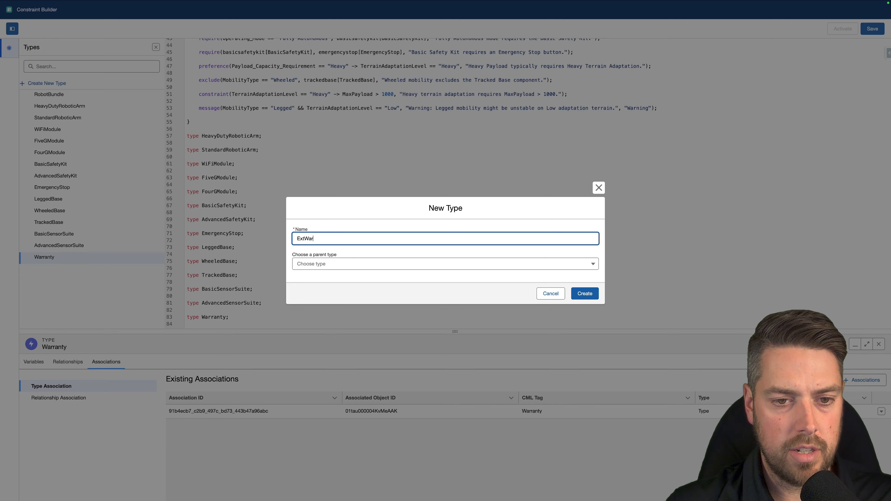
type("Warranty")
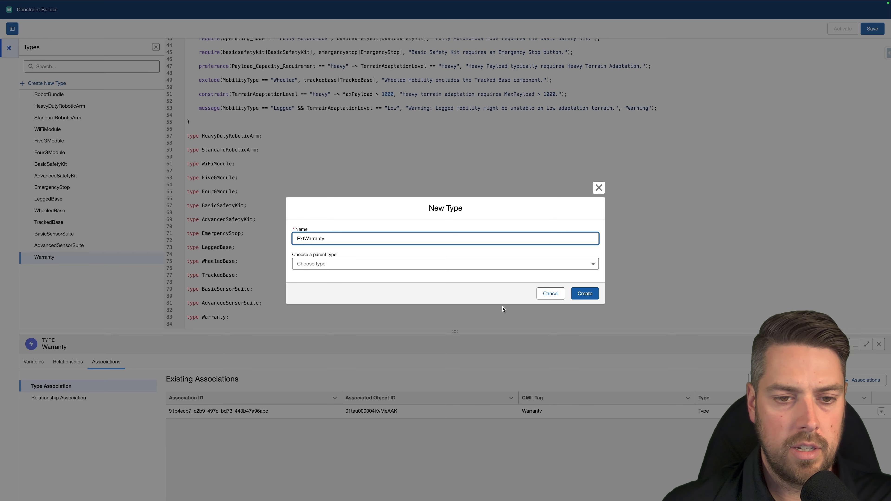
left_click(585, 293)
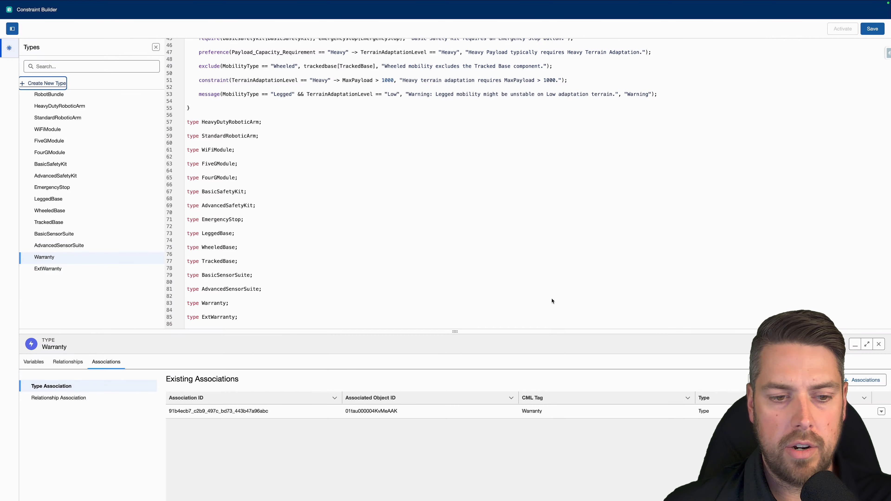
- Associate the ExtWarranty type with the Extended Warranty product and save the constraint model
left_click(55, 269)
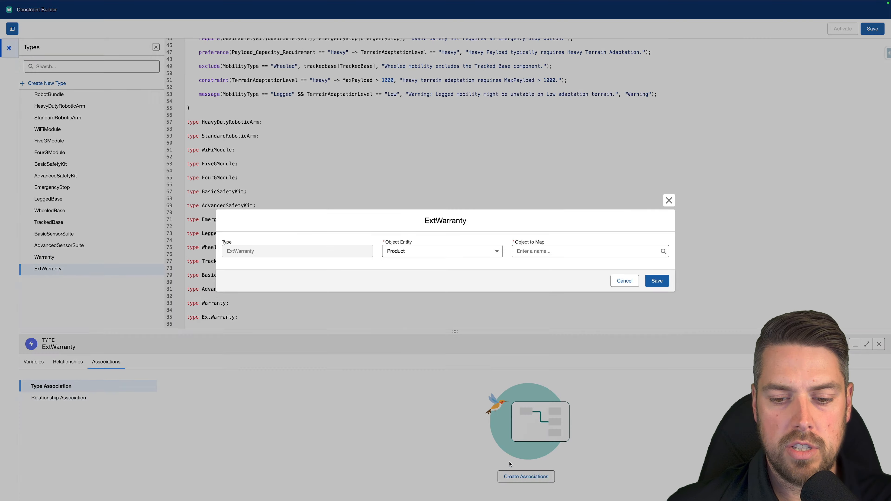
left_click(547, 476)
left_click(526, 251)
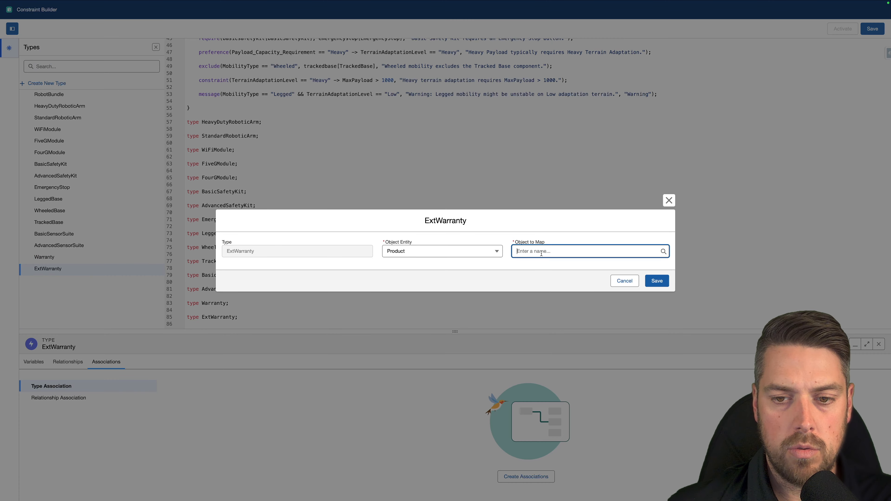
type("extend")
left_click(553, 265)
left_click(656, 280)
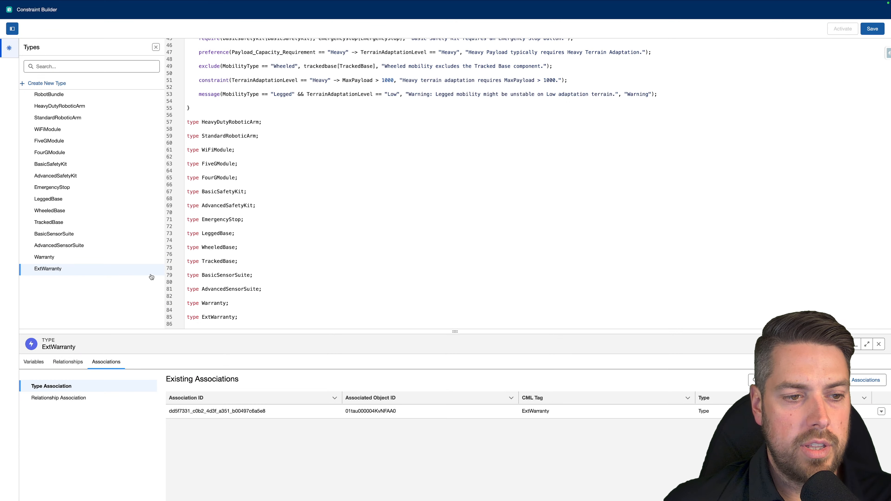
scroll(312, 273, "up", 10)
left_click(872, 28)
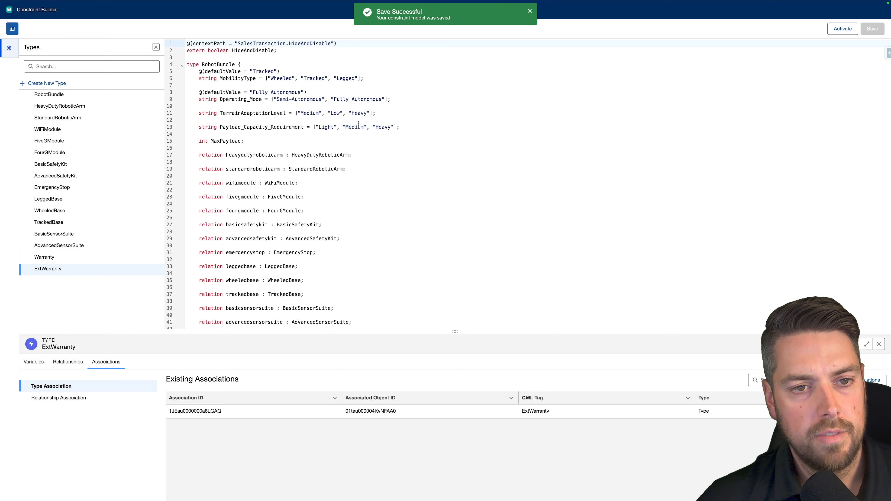
- Paste a virtual Quote type below ExtWarranty, with heavyPayloadCount, robotbundle, warranty and extWarranty relations [0..10], and two require rules for the warranties
scroll(358, 124, "down", 10)
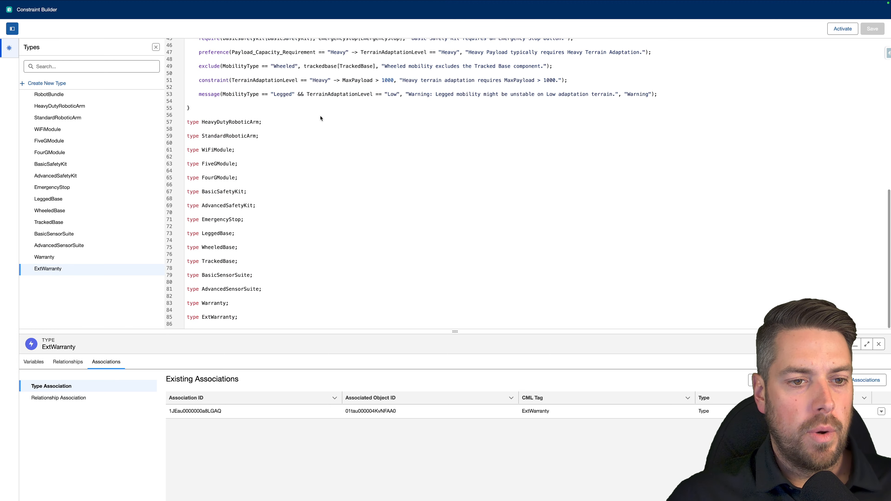
left_click(262, 318)
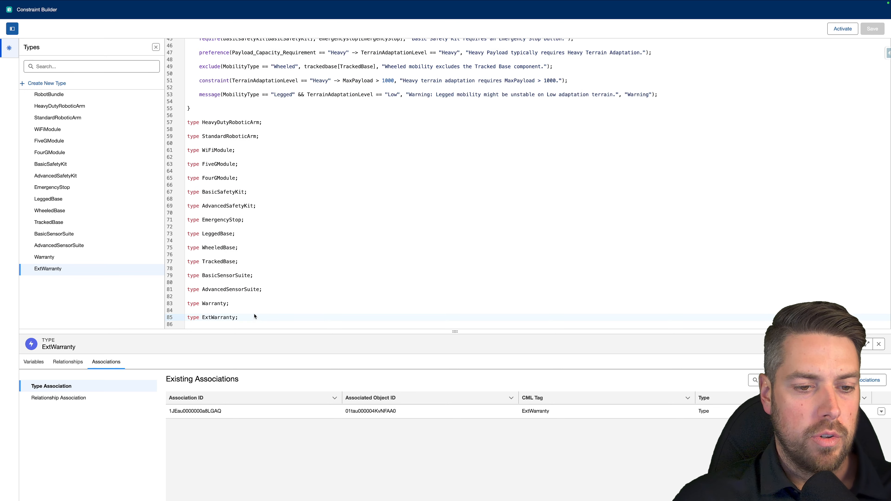
key("Return")
key("Return")
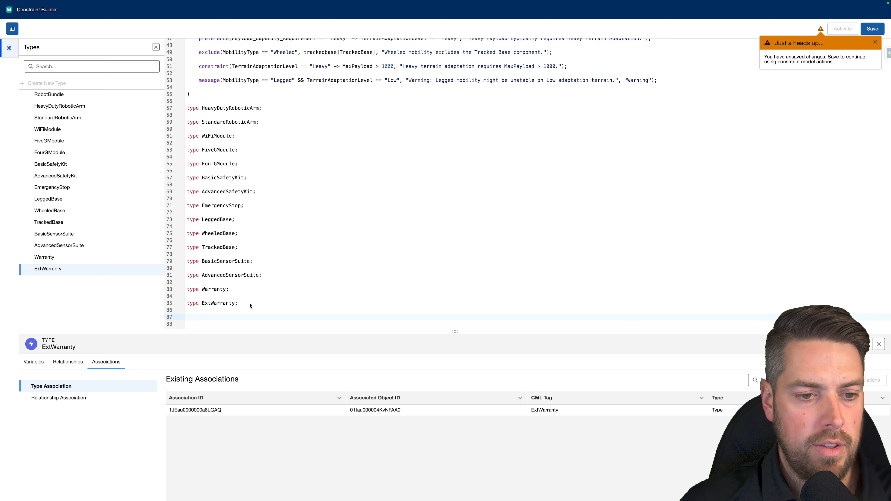
type("@(virtual = true) type Quote {     int heavyPayloadCount;      @(sourceContextNode = \"SalesTransaction.SalesTransactionItem\")     relation robotbundle : RobotBundle[0..10] {         heavyPayloadCount = count(Payload_Capacity_Requirement == \"Heavy\");     }      @(sourceContextNode = \"SalesTransaction.SalesTransactionItem\")     relation warranty : Warranty[0..10];      @(sourceContextNode = \"SalesTransaction.SalesTransactionItem\")     relation extWarranty : ExtWarranty[0..10];      require(robotbundle[RobotBundle], warranty[Warranty], \"Robot requires Warranty\");      require(rrobotbundle.heavyPayloadCount > 3, extWarranty[ExtWarranty], \"Orders with >3 Heavy Payload Robots require an additional warranty check.\");  }")
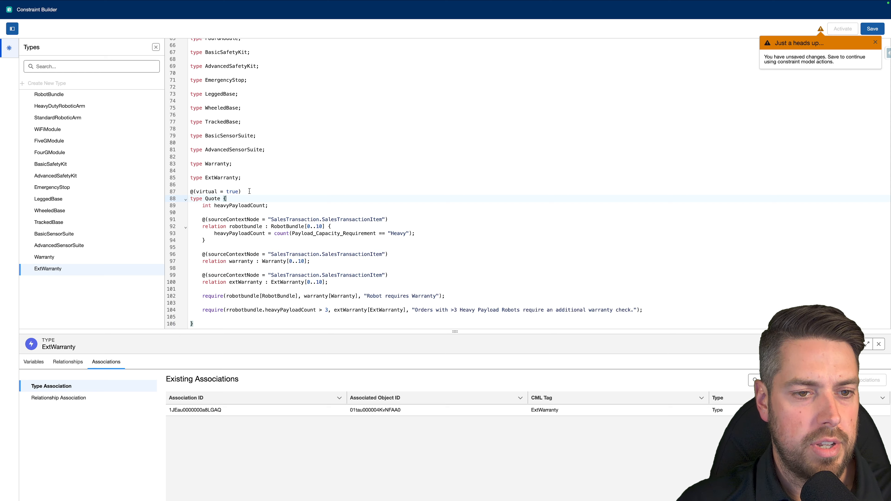
- Examine the Quote type's virtual annotation, heavyPayloadCount variable, and robotbundle relation with its source context node and Heavy payload count
left_click_drag(250, 191, 180, 191)
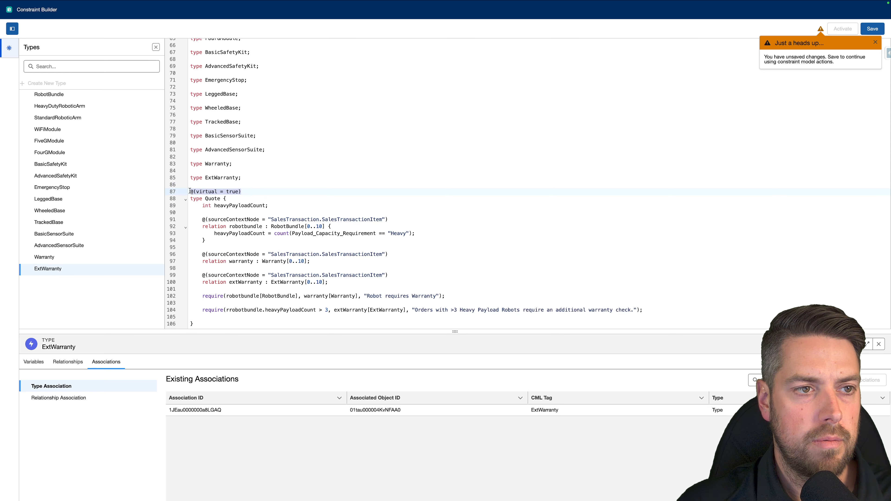
left_click_drag(254, 191, 187, 192)
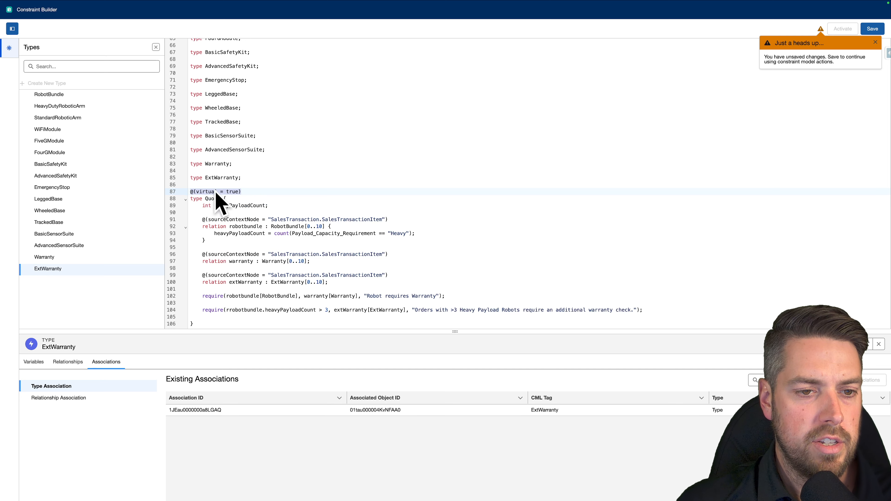
left_click(207, 195)
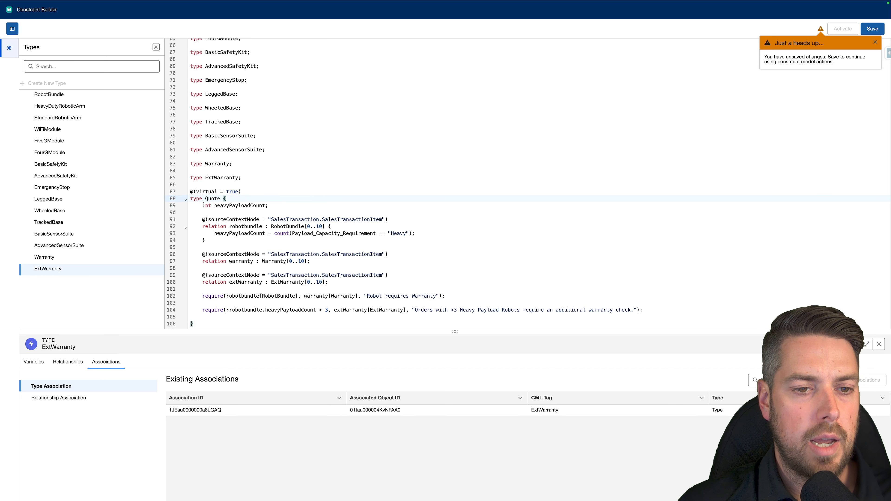
mouse_move(198, 204)
left_mouse_down()
mouse_move(288, 208)
mouse_move(199, 205)
left_mouse_up()
left_click(289, 207)
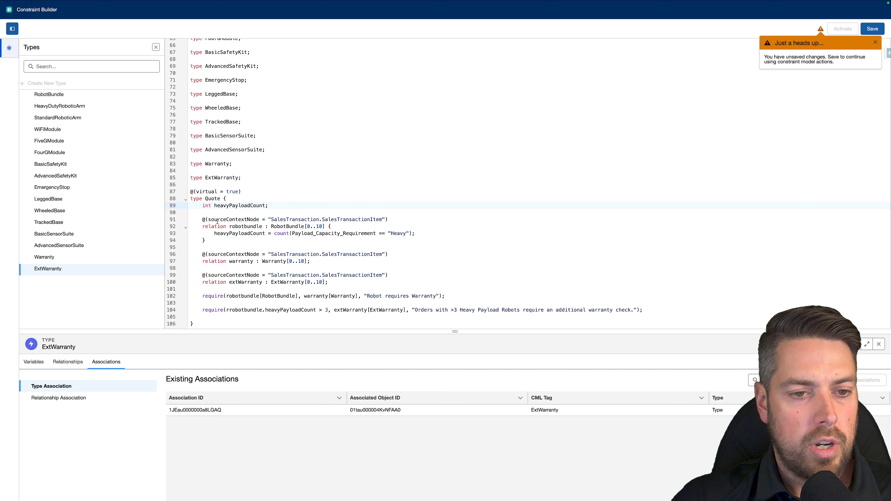
left_click_drag(202, 219, 339, 226)
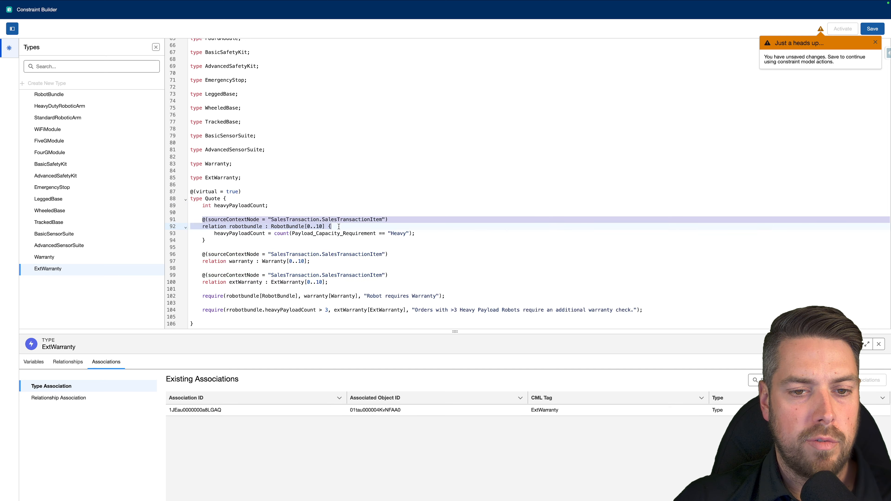
left_click(338, 227)
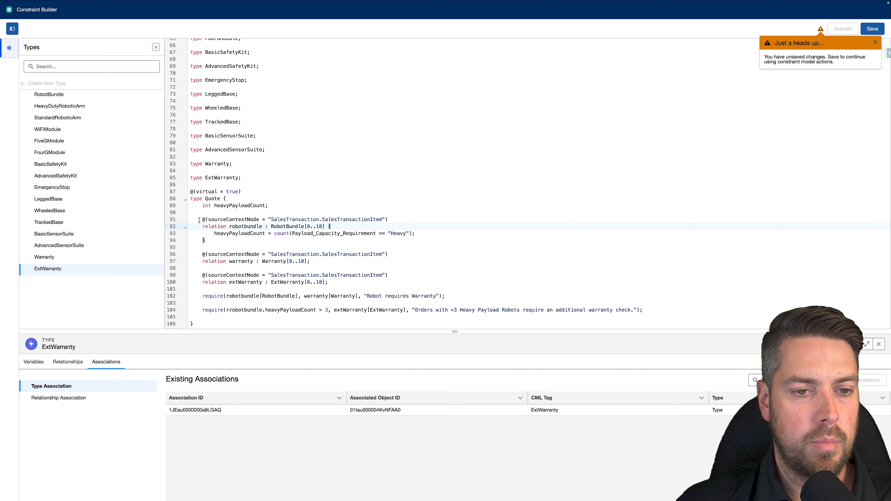
left_click_drag(202, 226, 335, 226)
left_click(335, 225)
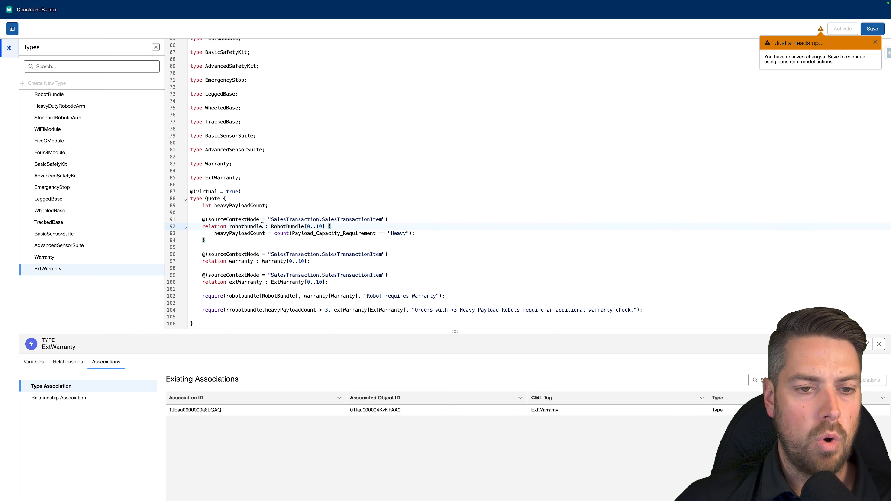
scroll(243, 243, "up", 15)
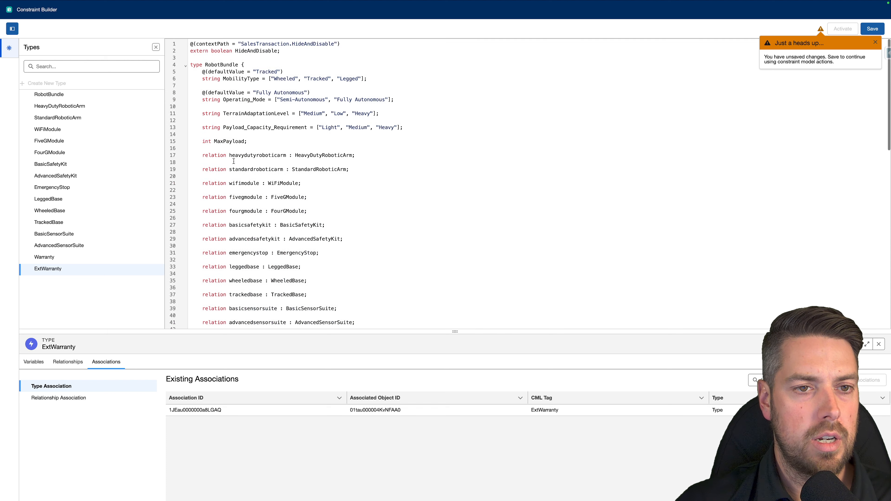
scroll(239, 229, "down", 15)
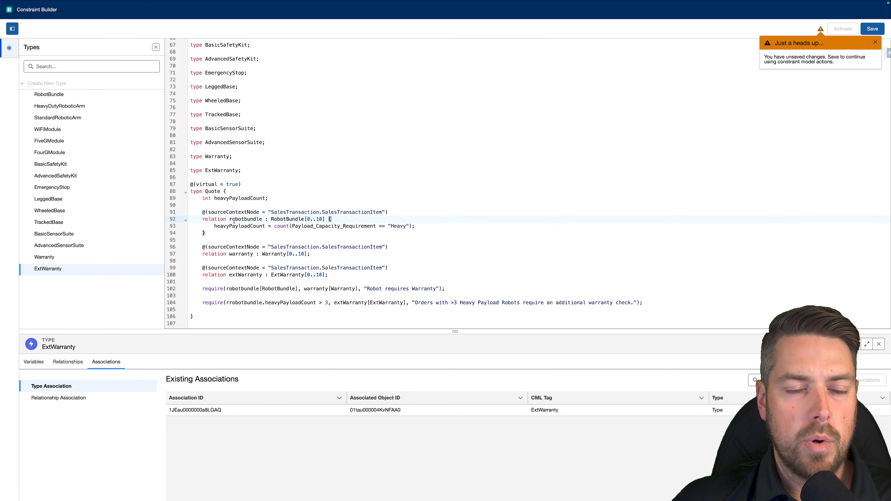
double_click(280, 219)
key("Left")
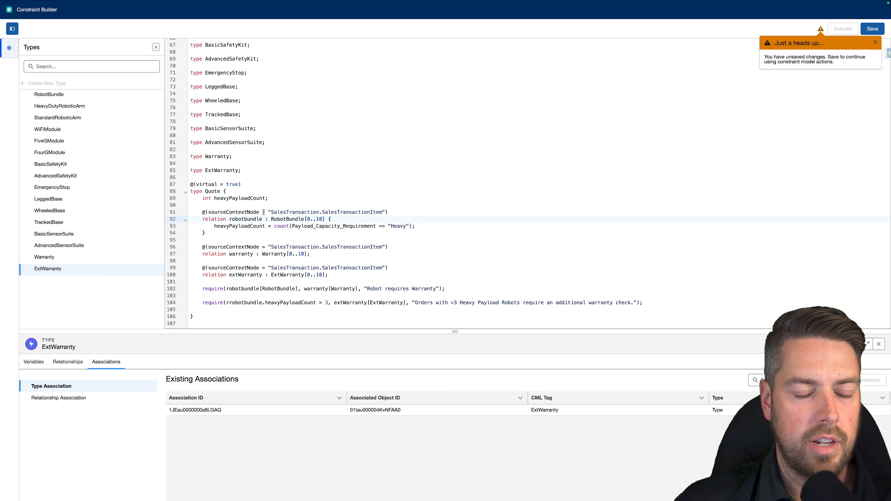
double_click(231, 226)
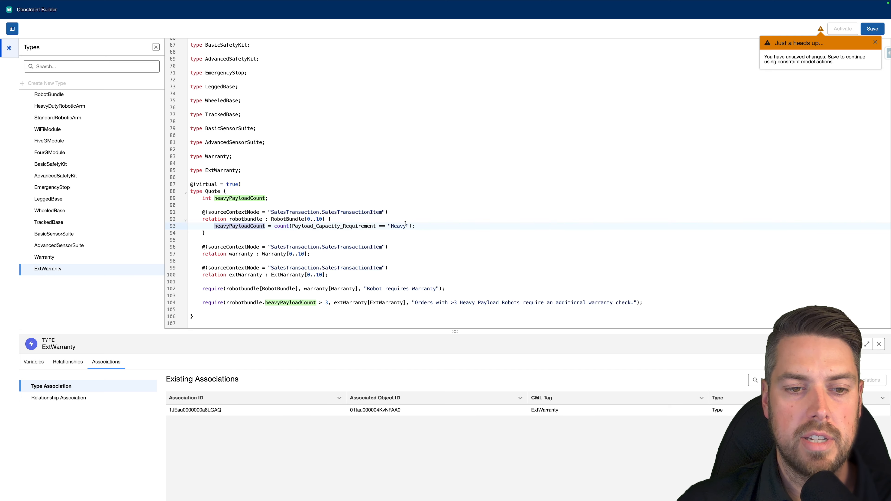
- Review the Quote type's warranty and extWarranty relations with their source context nodes, and save the constraint model
left_click_drag(201, 248, 327, 254)
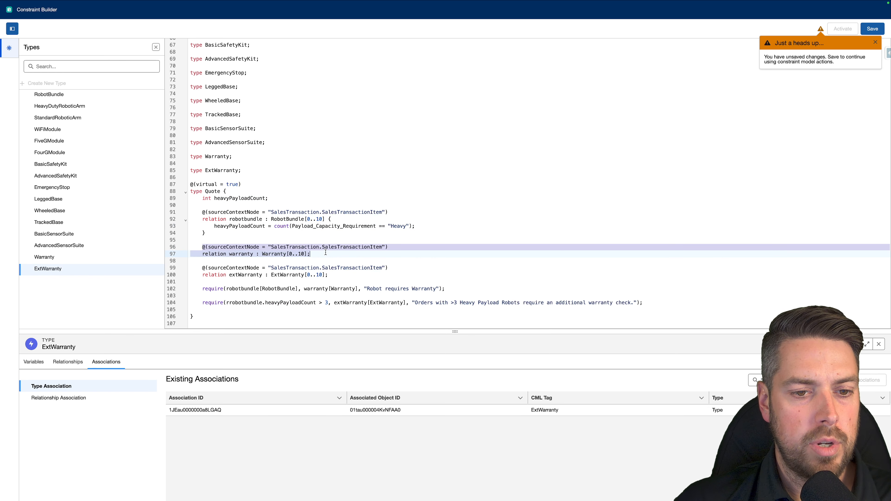
left_click(204, 268)
left_click(339, 275)
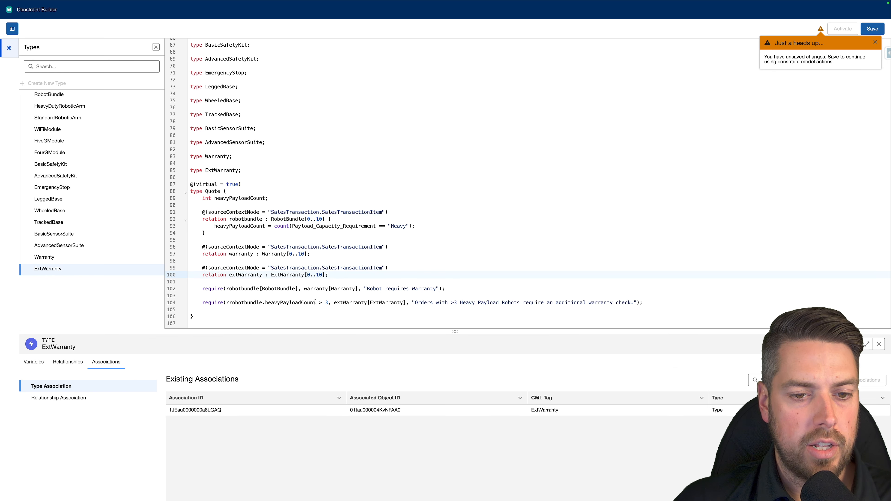
left_click(872, 29)
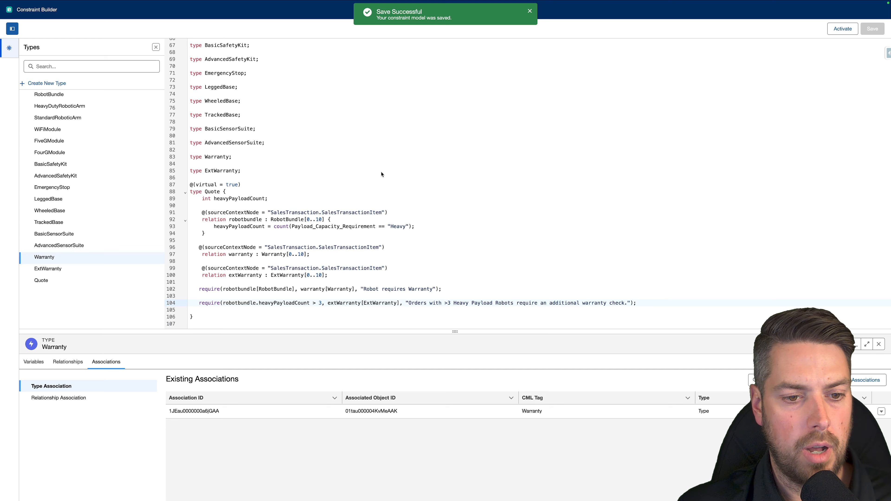
- Examine the Quote type's two require rules for Warranty and ExtWarranty, including the heavyPayloadCount > 3 condition and its count expression
left_click(325, 295)
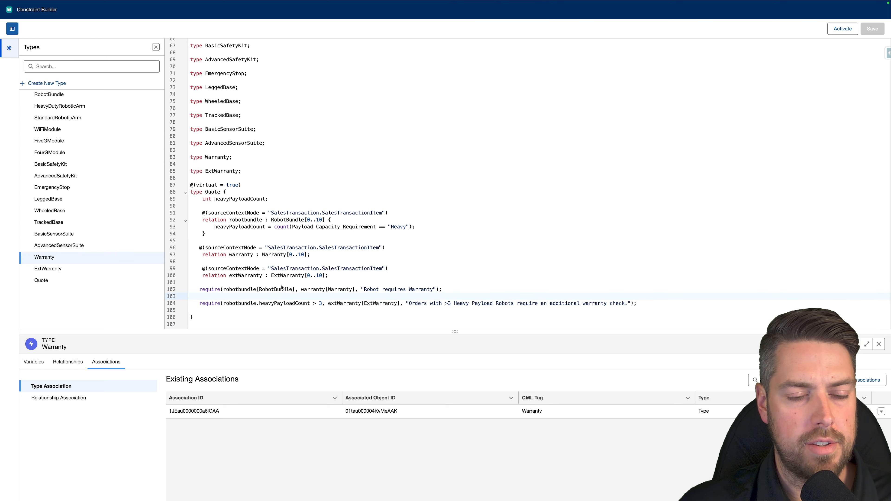
left_click(267, 276)
left_click(207, 290)
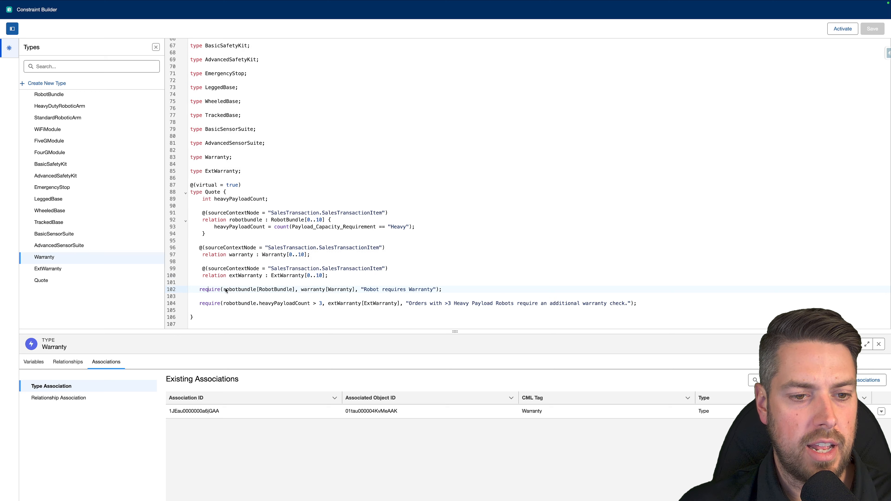
left_click_drag(224, 289, 435, 290)
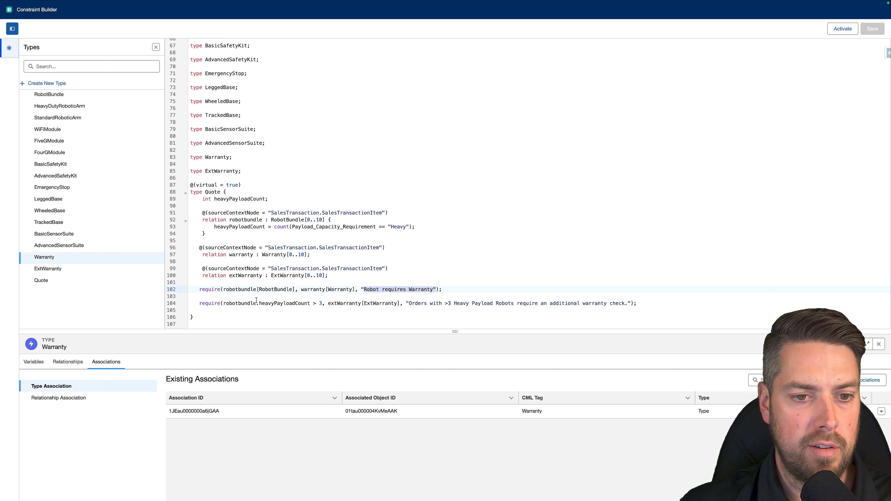
scroll(238, 289, "down", 1)
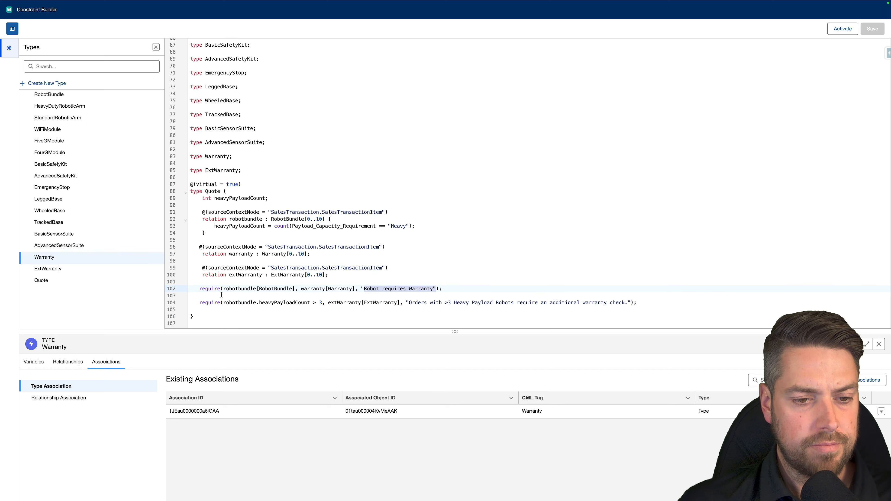
left_click_drag(222, 302, 315, 302)
left_click_drag(215, 226, 423, 226)
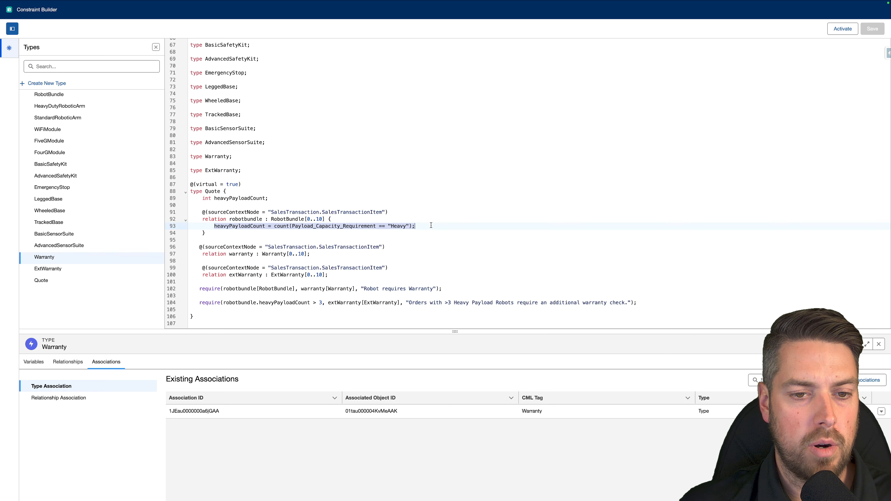
left_click(321, 303)
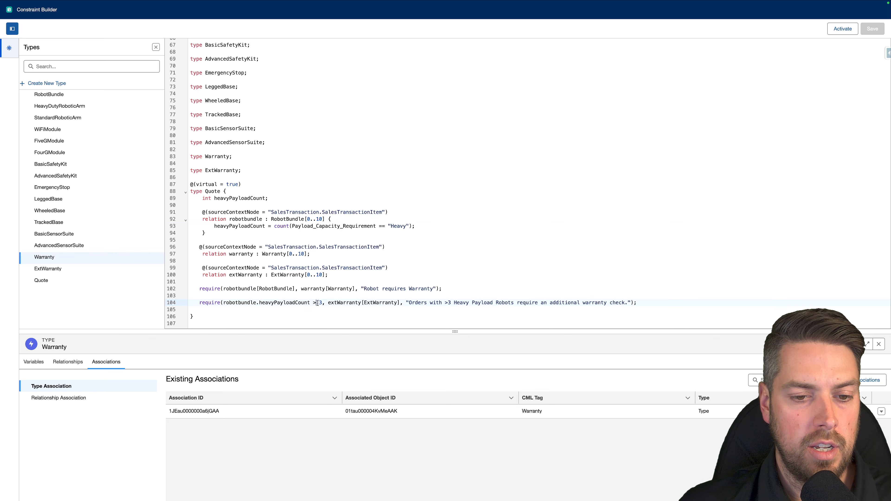
left_click_drag(327, 303, 400, 304)
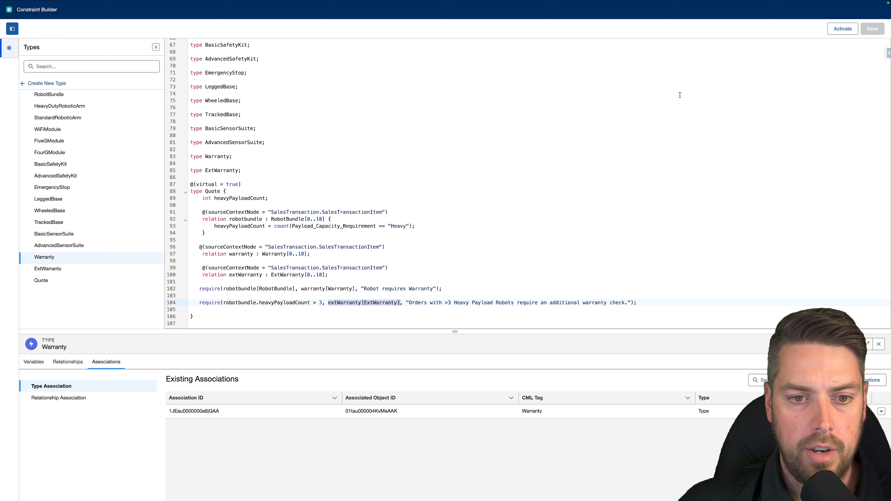
- Activate the constraint model, then re-enter quantity 1 for the Advanced Delivery Robot Bundle on the Advanced Configurator quote and save
left_click(842, 28)
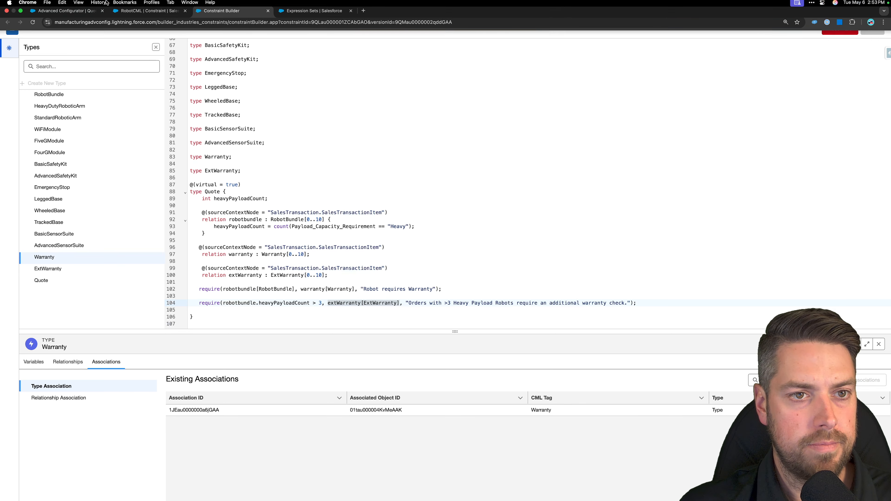
left_click(68, 17)
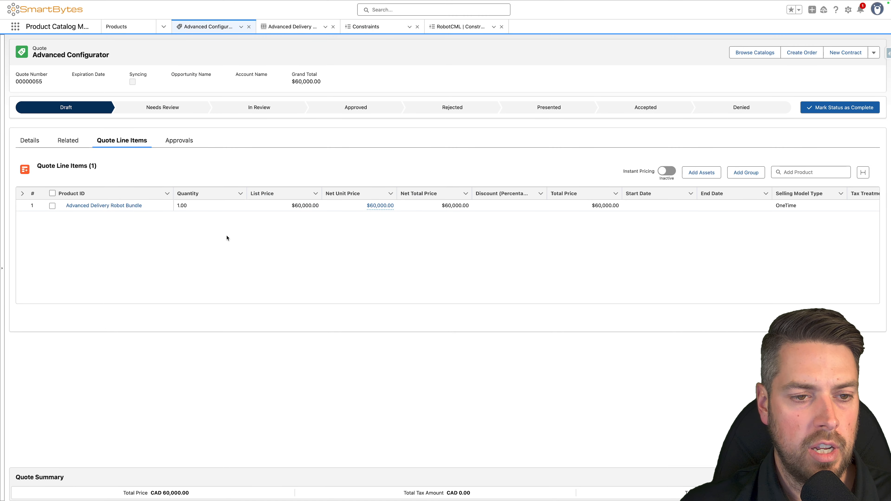
left_click(204, 209)
type("1")
key("Tab")
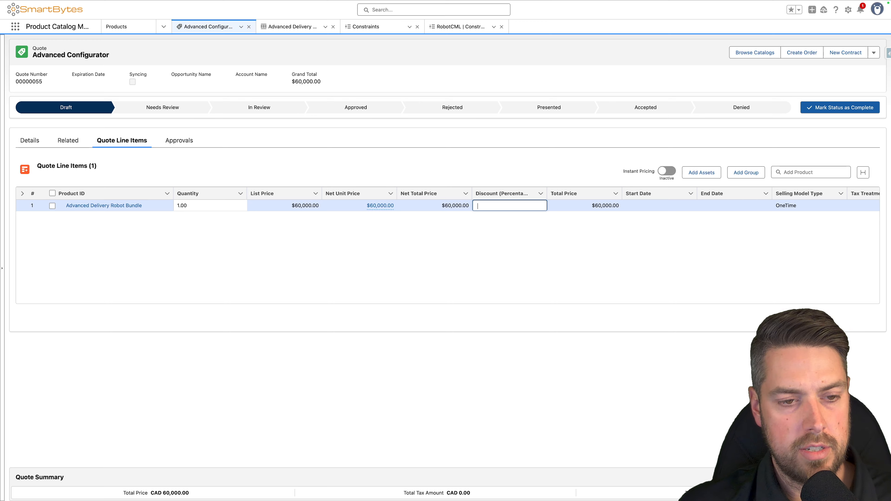
left_click(202, 210)
left_click(462, 321)
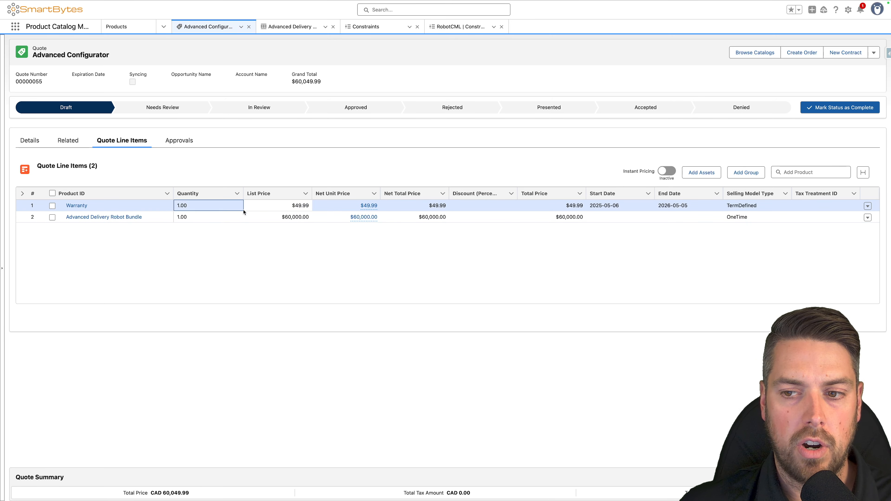
- Configure the Advanced Delivery Robot Bundle line with Payload Capacity Requirement set to Heavy and save the configuration
left_click(868, 217)
left_click(859, 241)
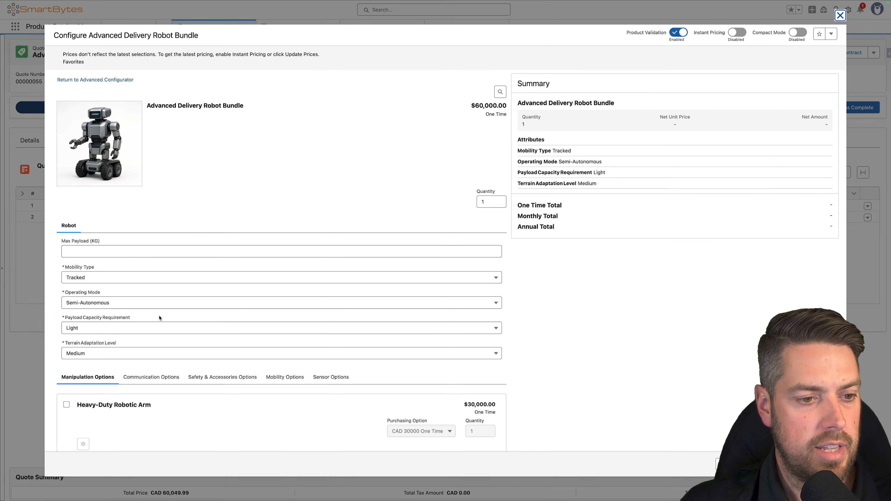
left_click(105, 330)
left_click(105, 369)
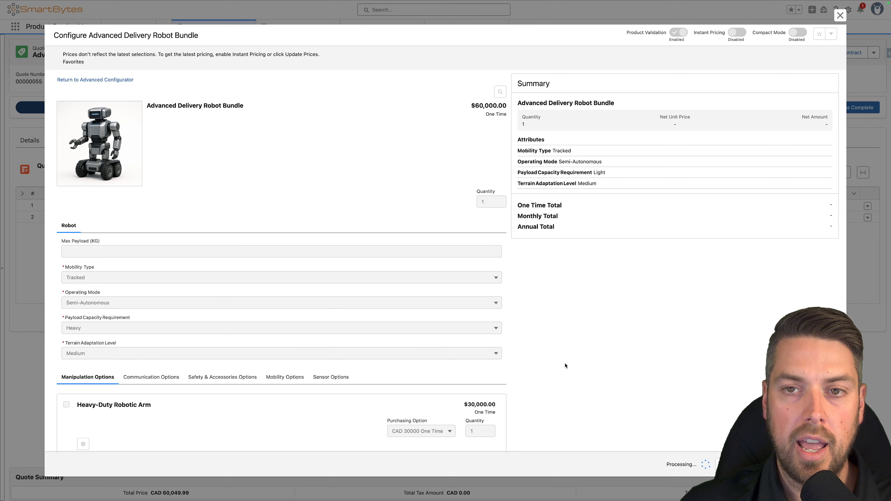
scroll(89, 278, "down", 4)
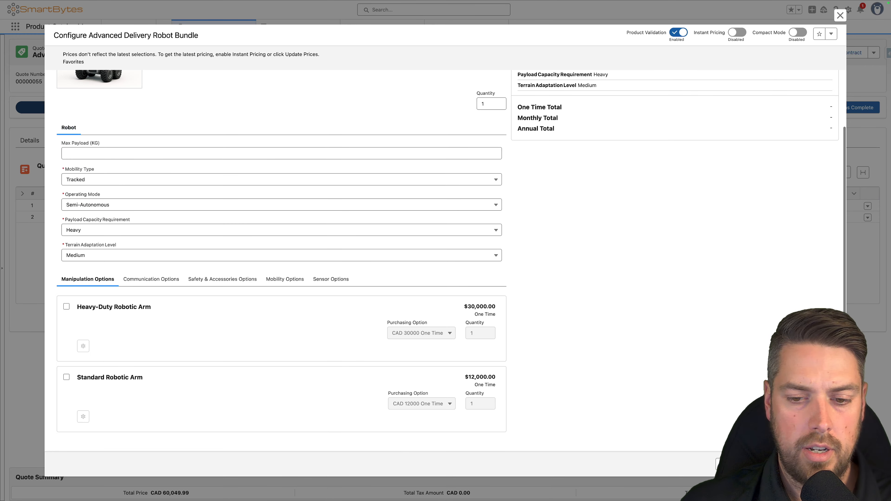
left_click(817, 464)
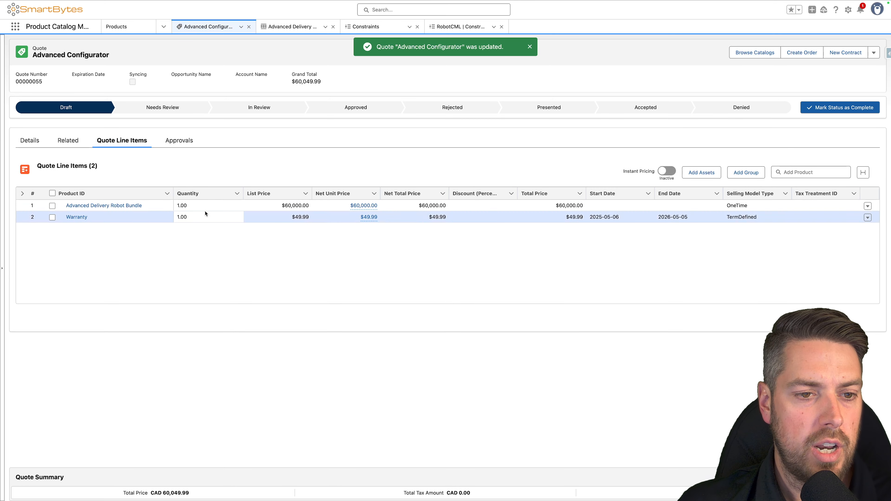
- Try to change the Advanced Delivery Robot Bundle's quantity to 4 and save the quote lines
left_click(185, 205)
key("BackSpace")
type("4")
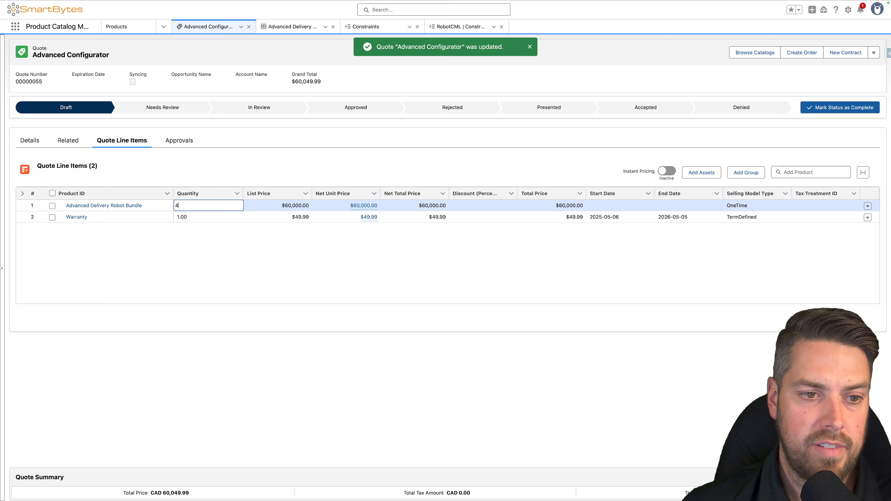
left_click(155, 206)
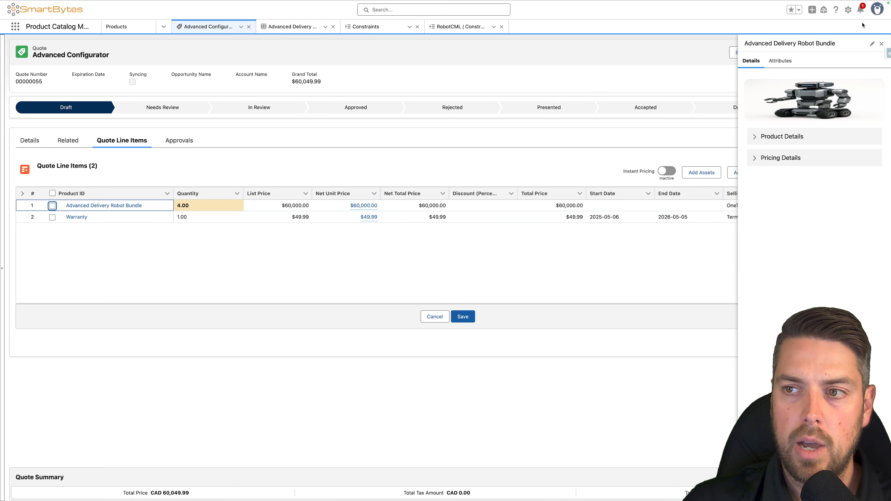
left_click(881, 44)
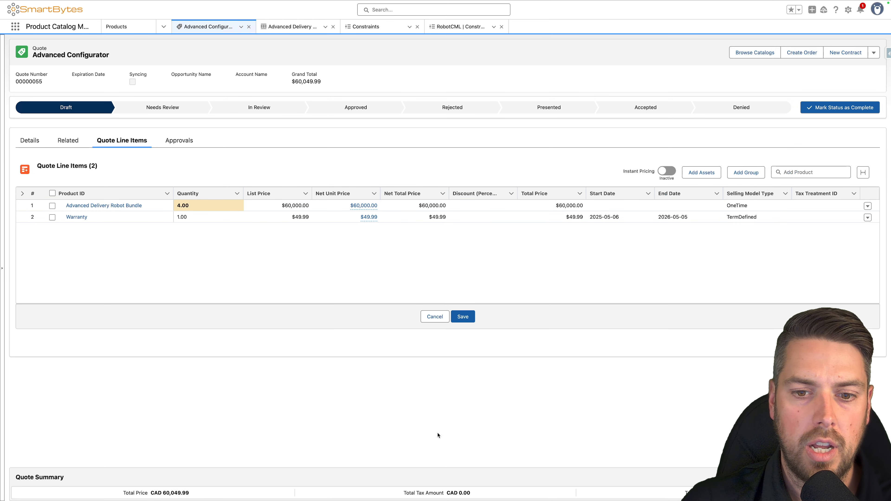
left_click(469, 318)
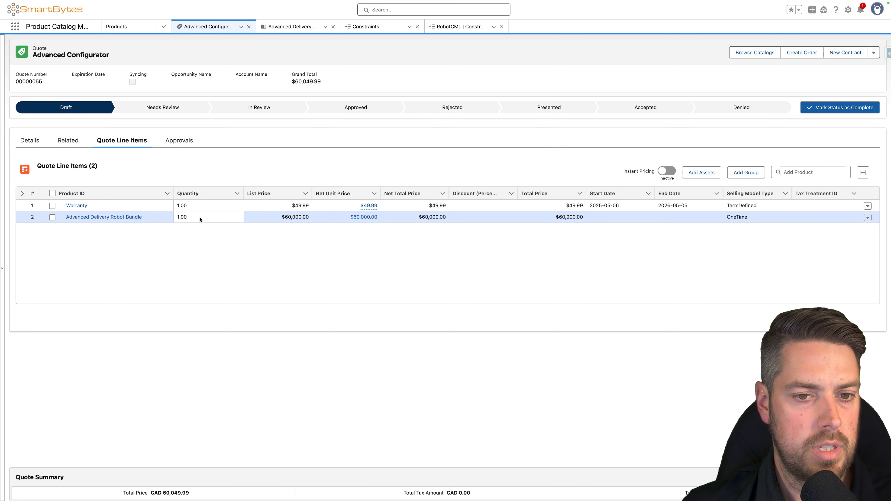
- Set the Advanced Delivery Robot Bundle line's quantity to 4 and save the quote line items
left_click(206, 218)
type("4")
key("Return")
left_click(261, 219)
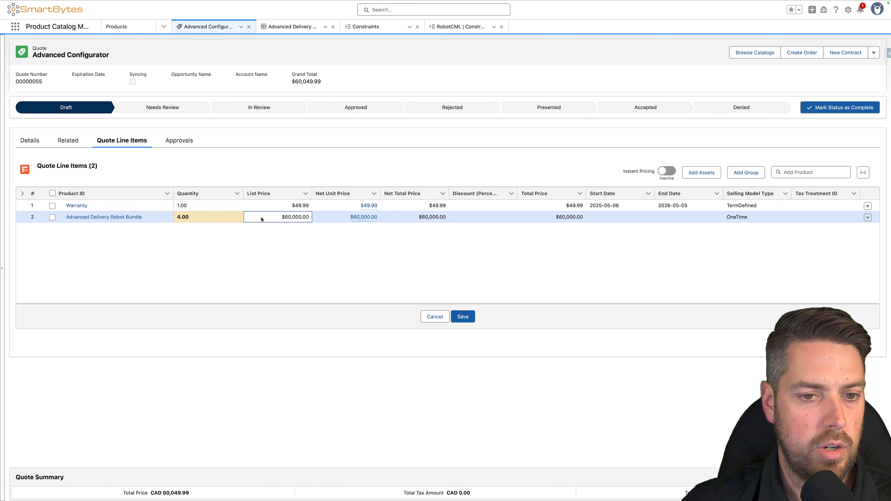
left_click(463, 316)
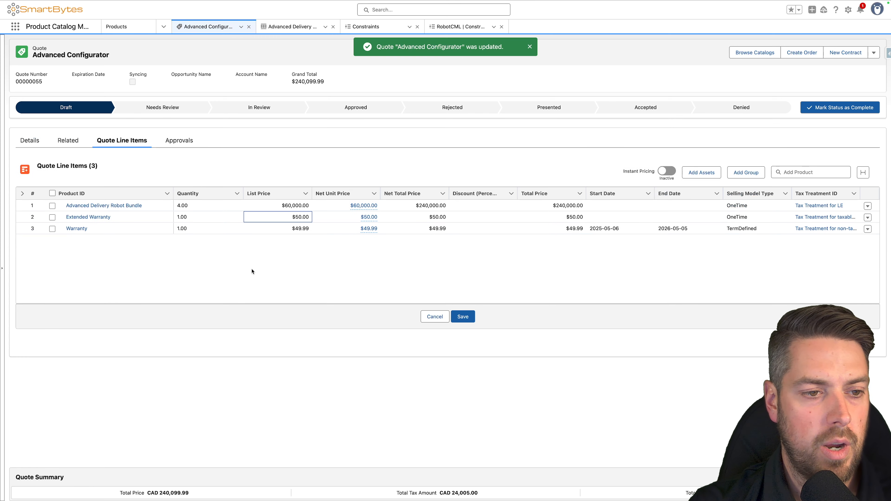
left_click(176, 207)
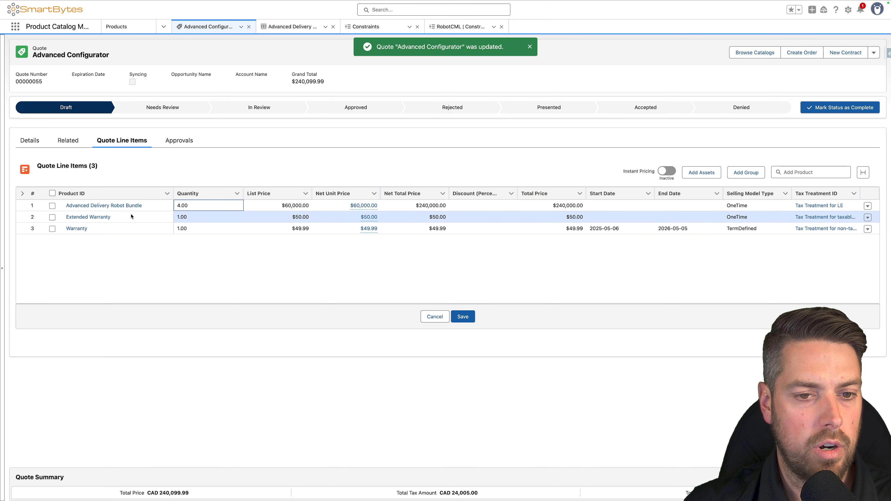